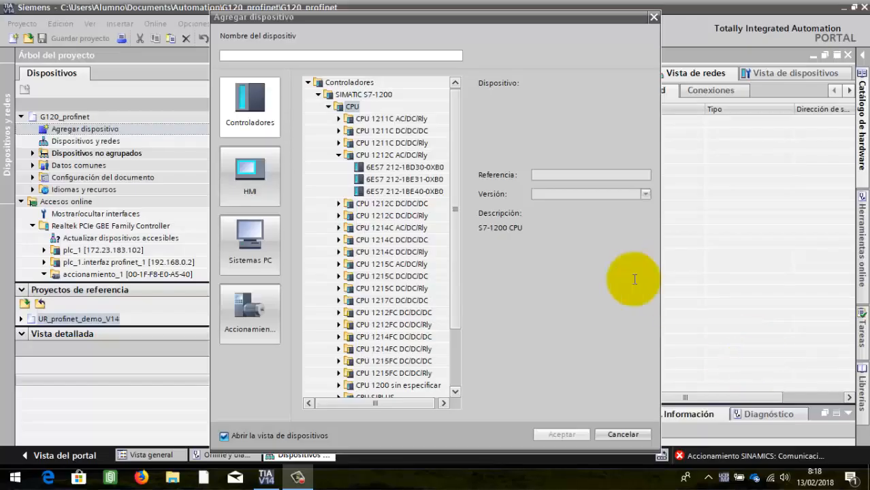
Add the CPU 1212C AC/DC/Rly controller with reference 6ES7 212-1BE40-0XB0 to the project.
left_click(417, 191)
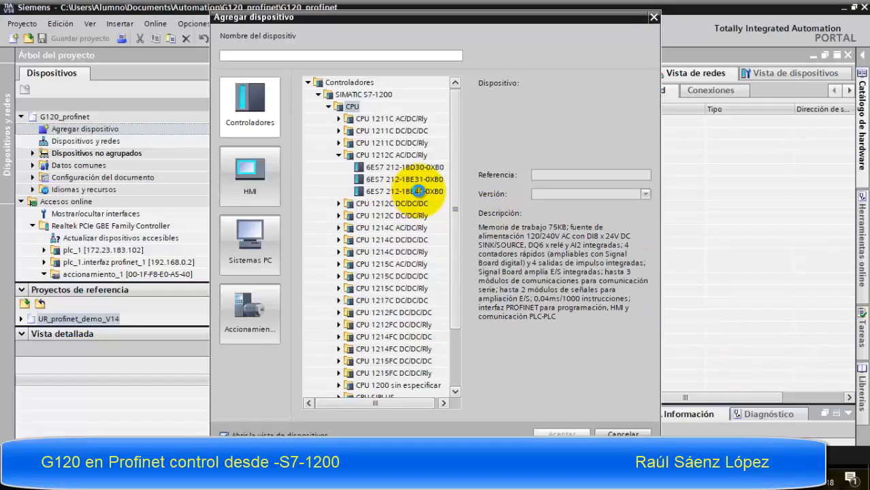
left_click(405, 191)
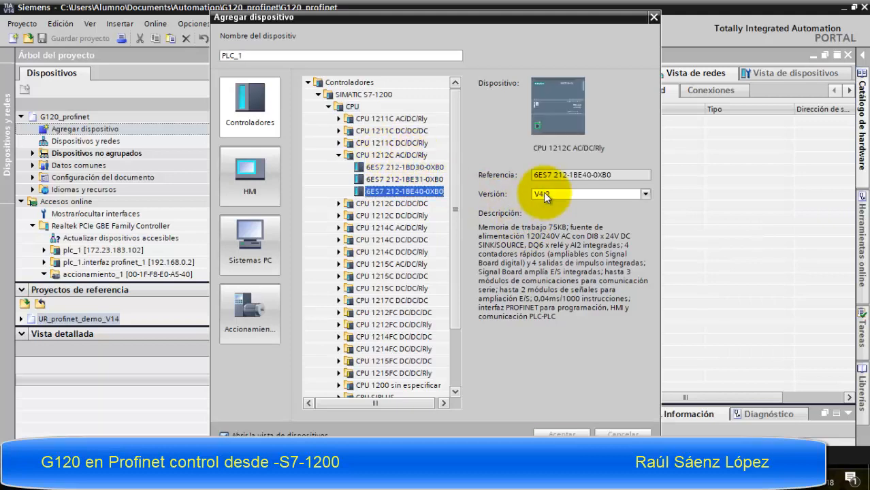
left_click(562, 433)
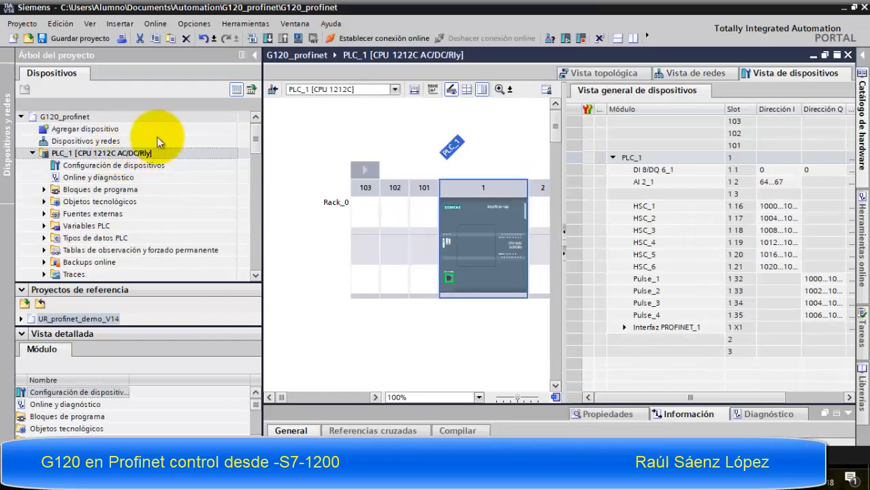
Add a SINAMICS G120 drive with the CU250S-2 PN Vector control unit to the project.
double_click(80, 129)
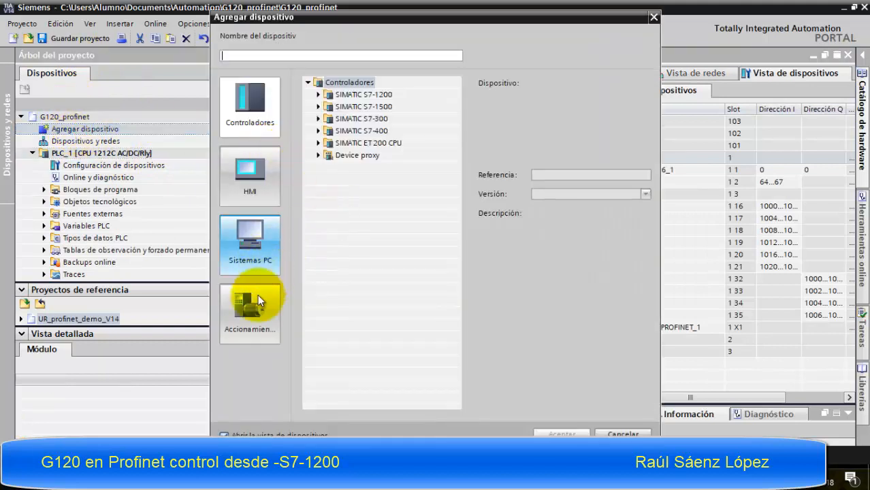
left_click(247, 310)
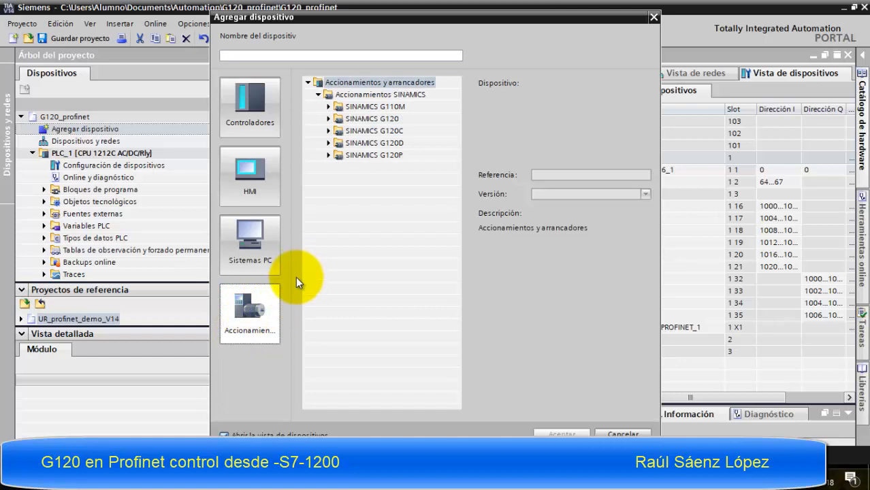
left_click(329, 119)
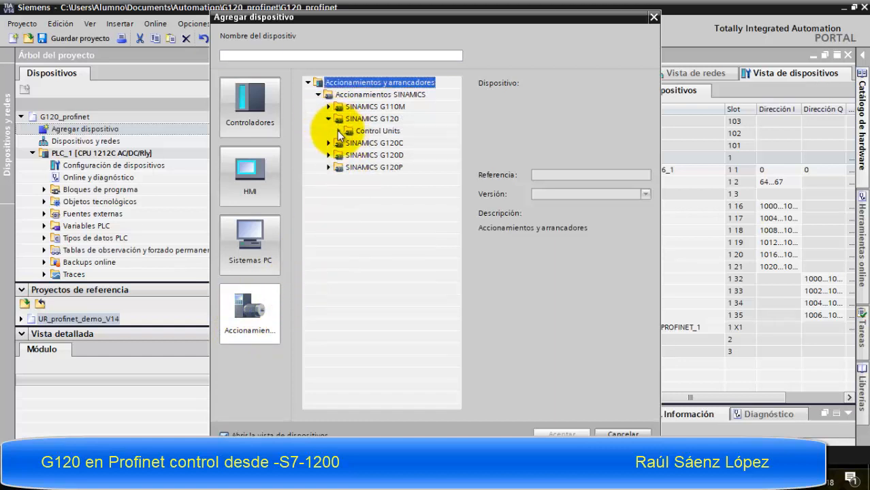
left_click(338, 131)
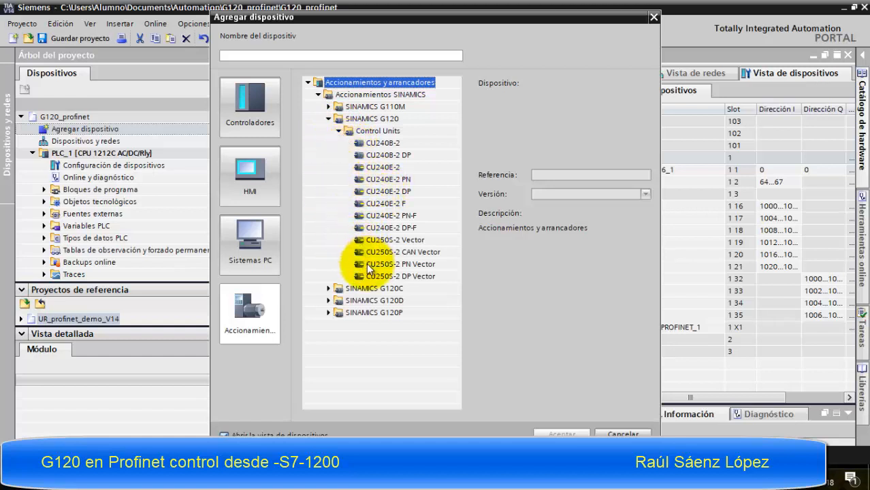
left_click(406, 264)
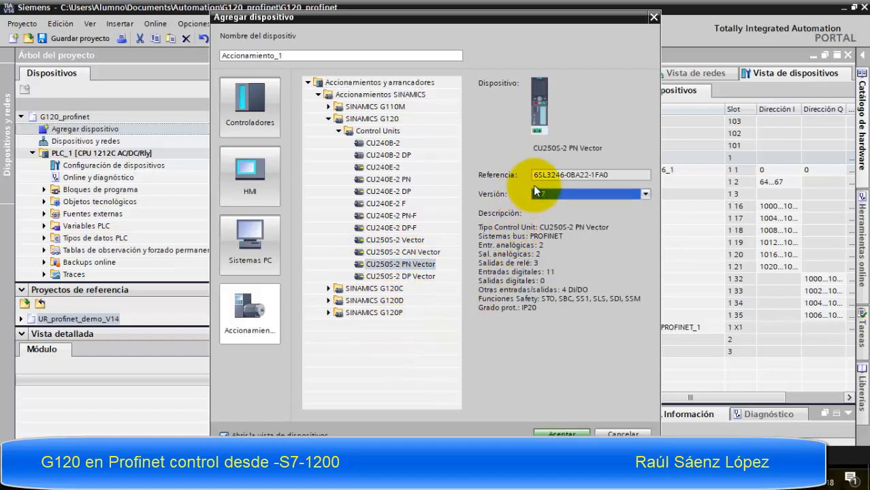
left_click(563, 434)
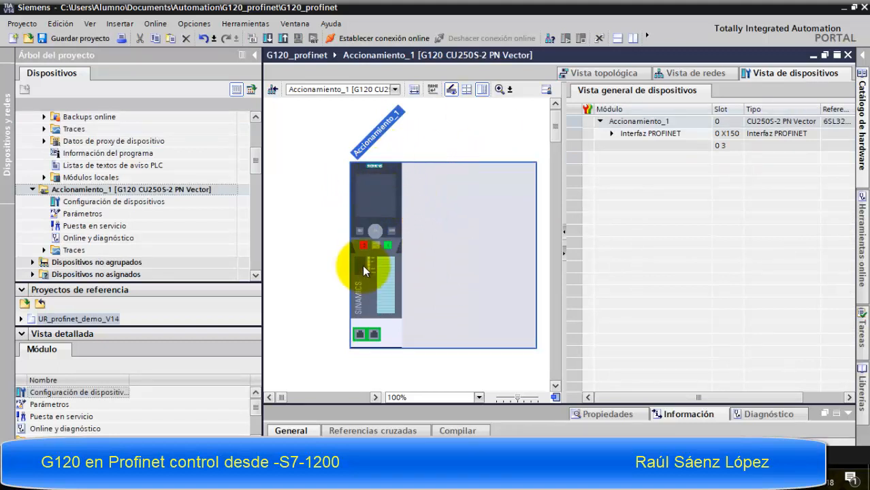
Equip the G120 drive with the PM240-2 IP20 FSA U 1/3AC200 0,75kW power module from the hardware catalog.
left_click(862, 150)
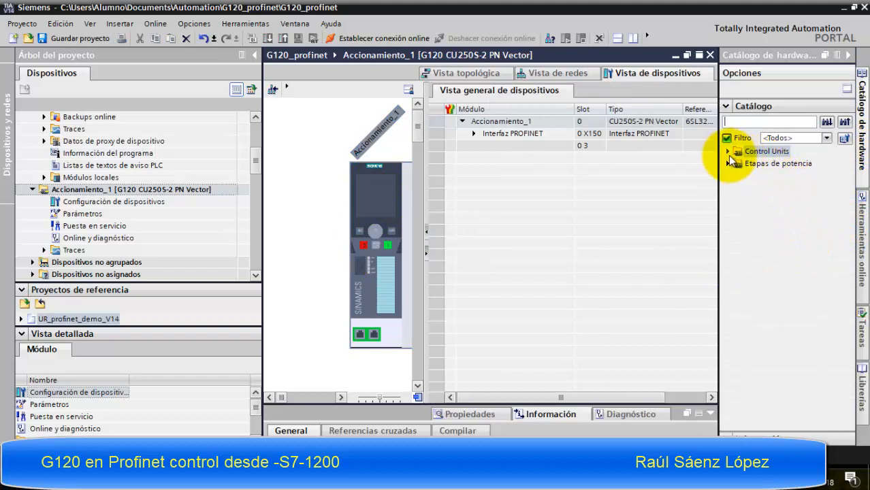
left_click(727, 165)
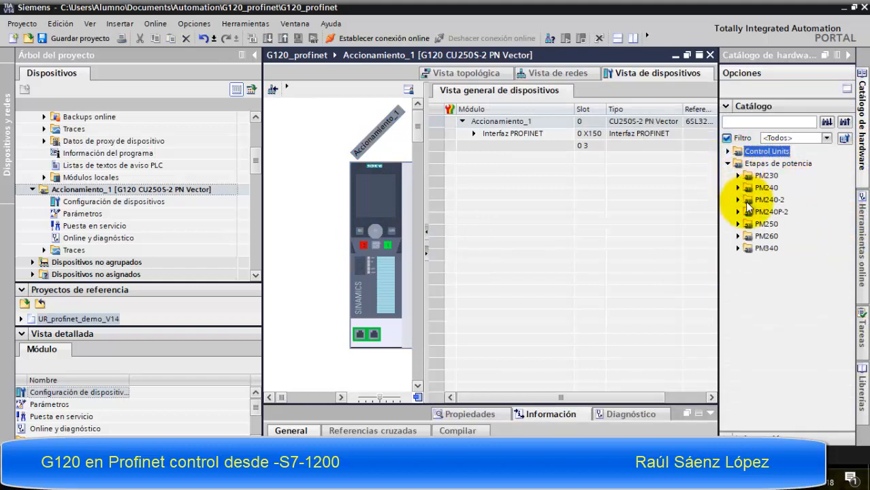
left_click(739, 200)
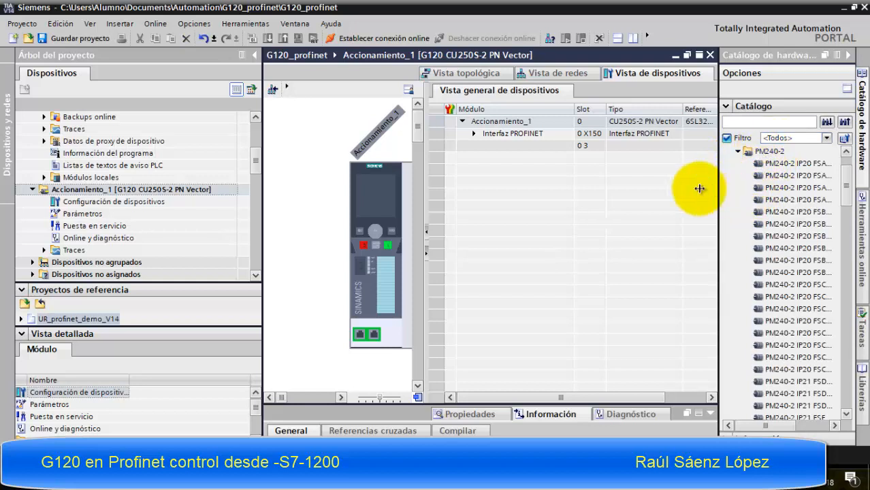
left_click_drag(719, 185, 640, 187)
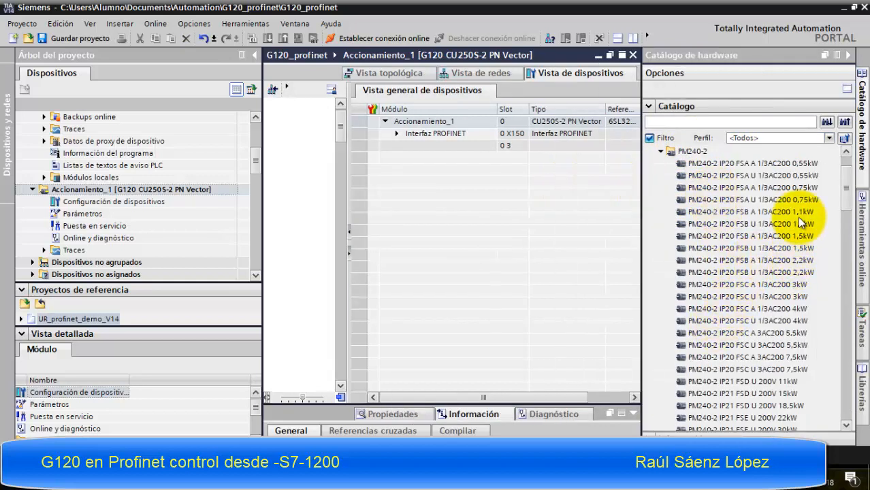
left_click(776, 188)
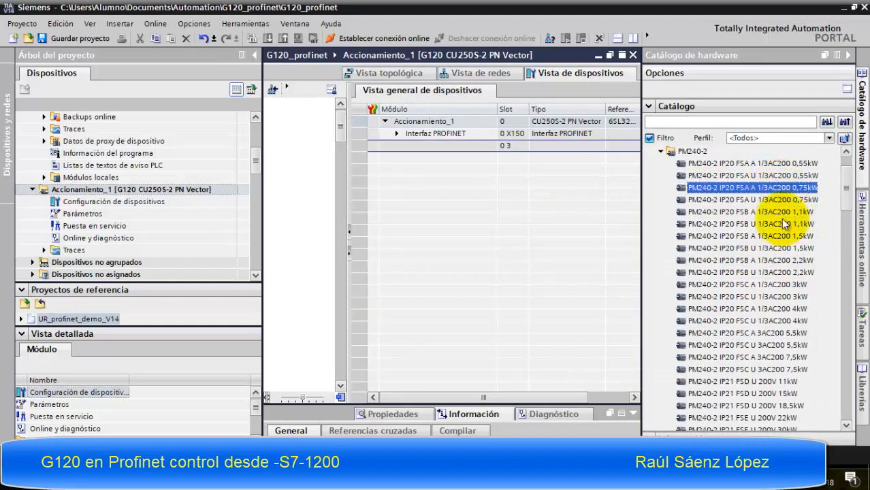
key("Down")
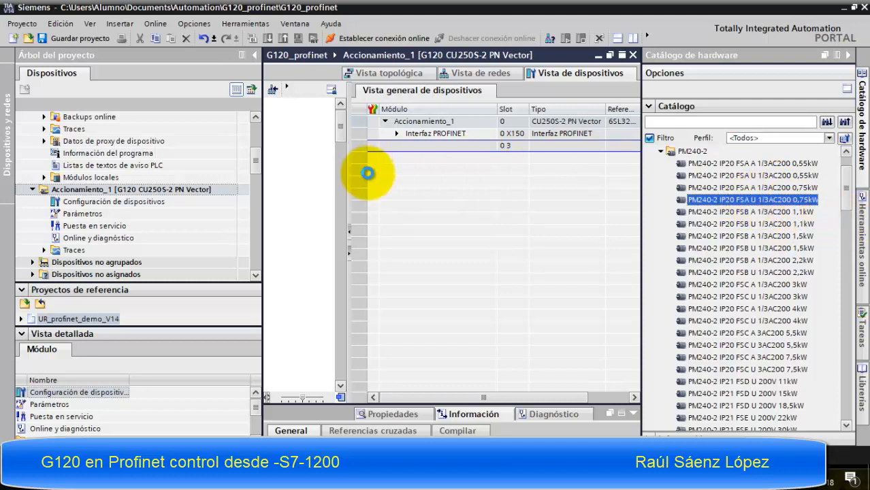
left_click_drag(349, 179, 578, 183)
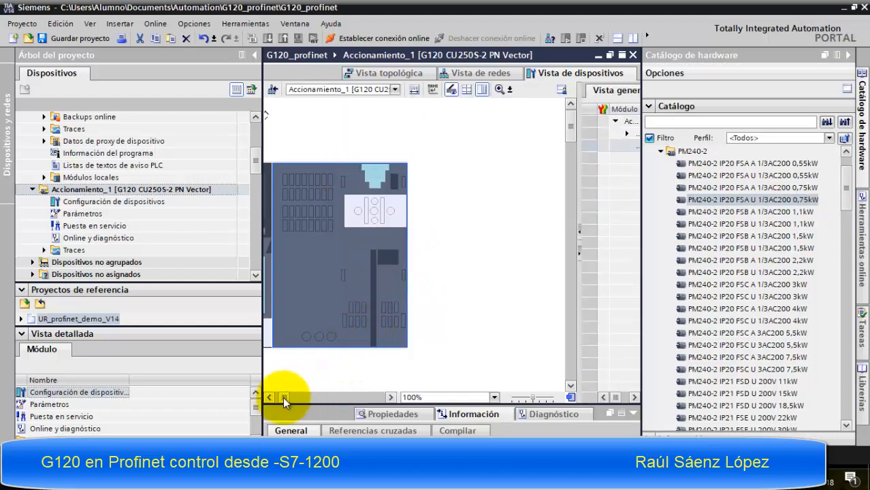
left_click_drag(284, 402, 264, 400)
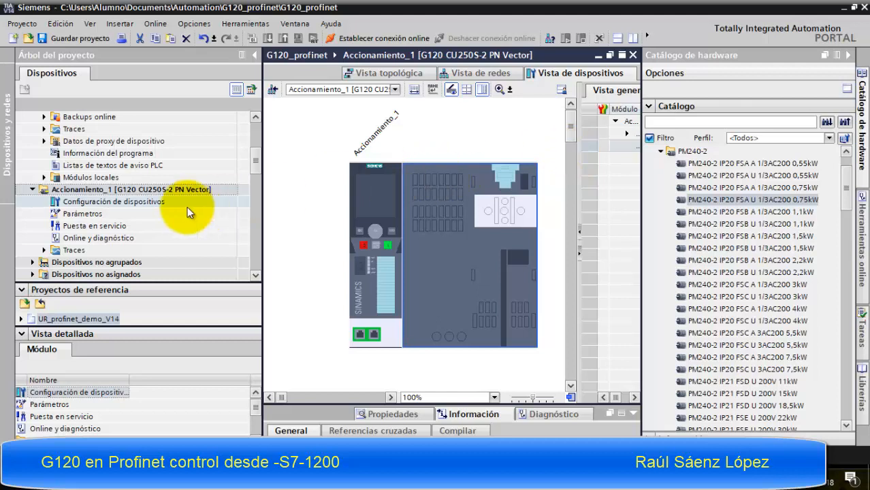
Set the IP address of the drive's PROFINET interface [X150] to 172.23.183.80.
left_click(115, 202)
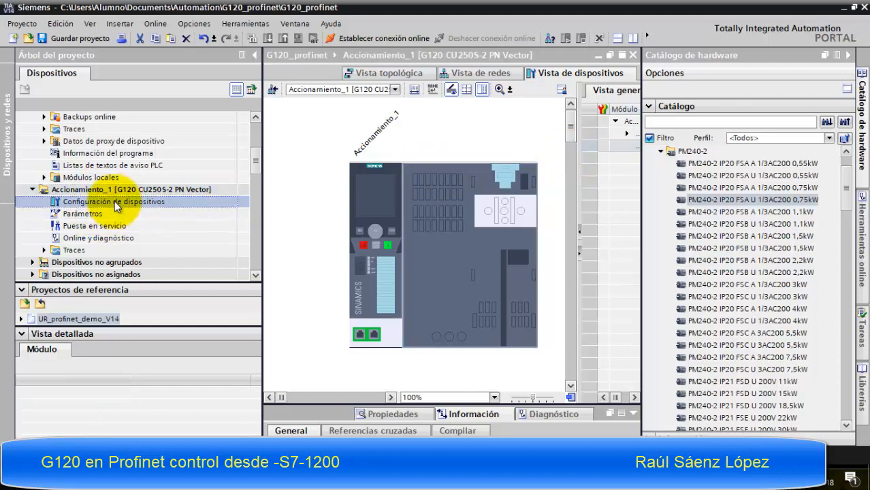
left_click(289, 211)
left_click_drag(325, 405, 340, 257)
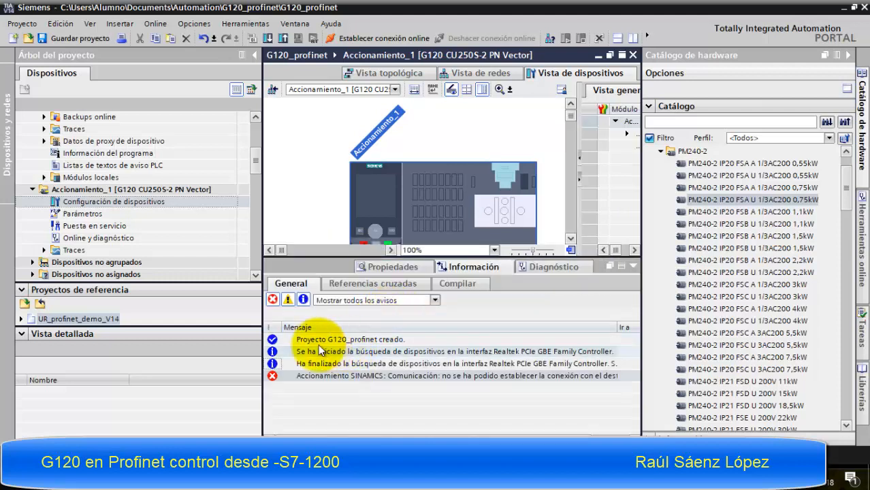
left_click(395, 265)
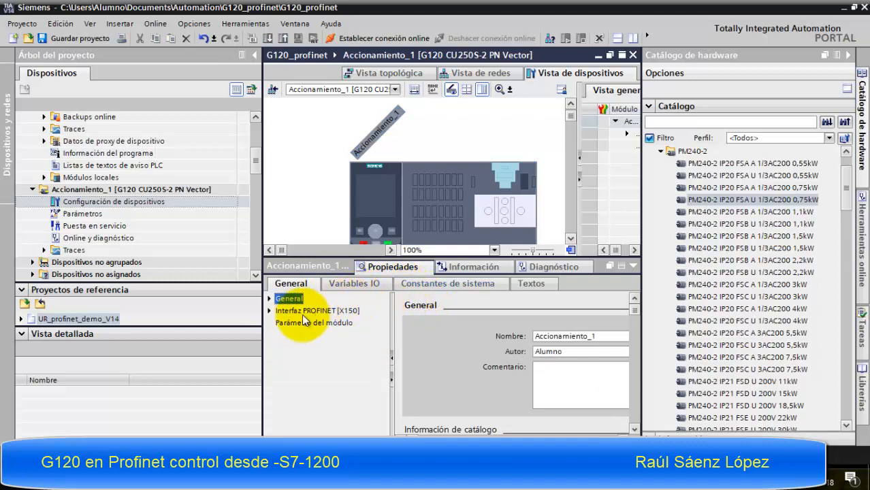
left_click(271, 311)
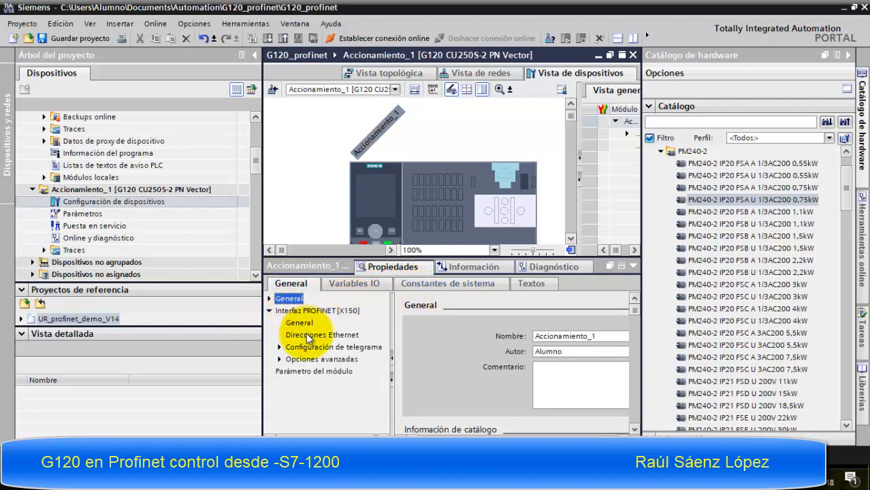
left_click(349, 336)
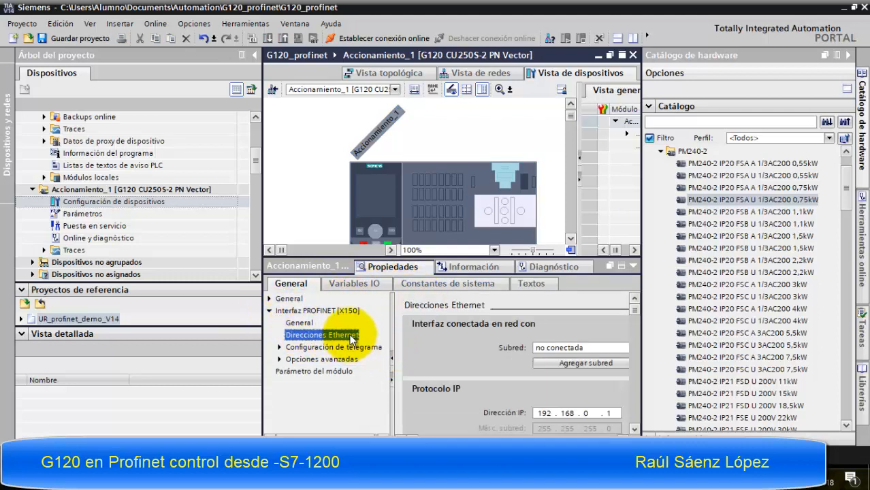
left_click(544, 413)
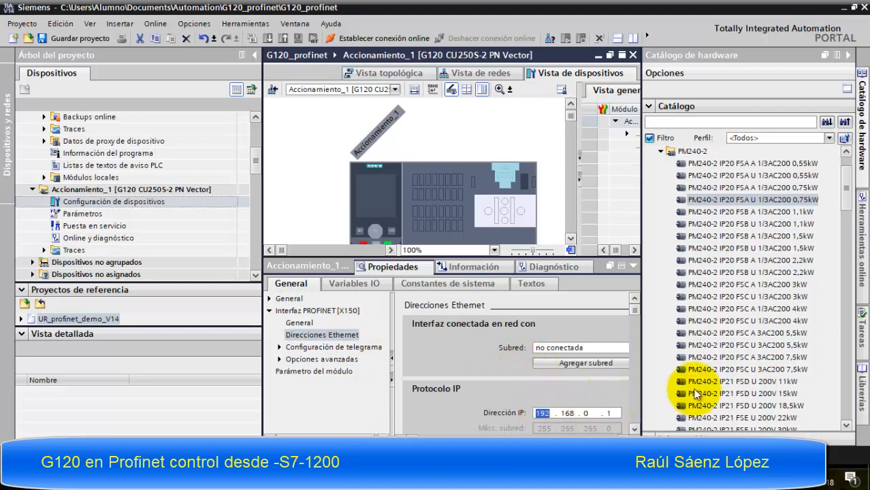
type("172 . 23 .")
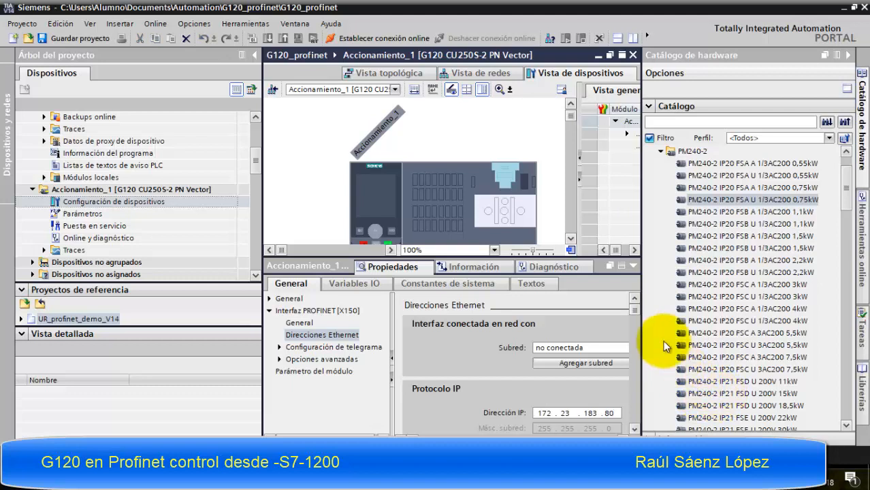
left_click_drag(330, 257, 330, 284)
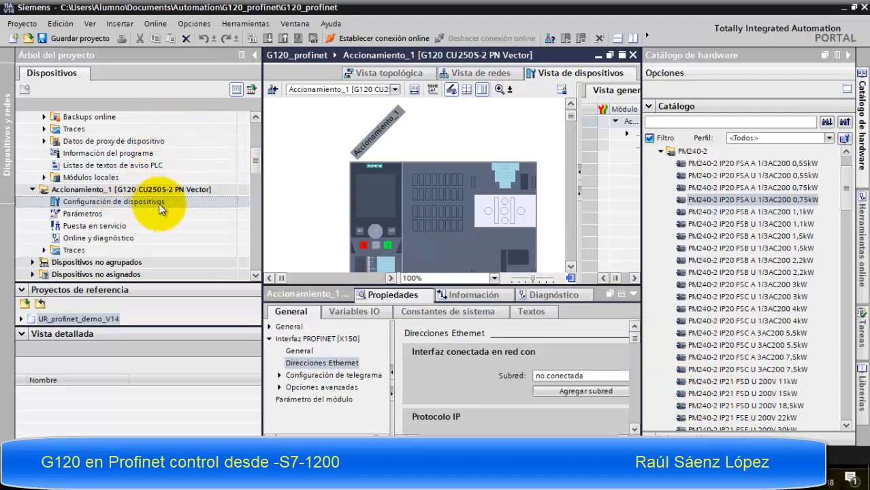
Review the drive's parameters in both the function view and the parameter list view.
left_click(125, 213)
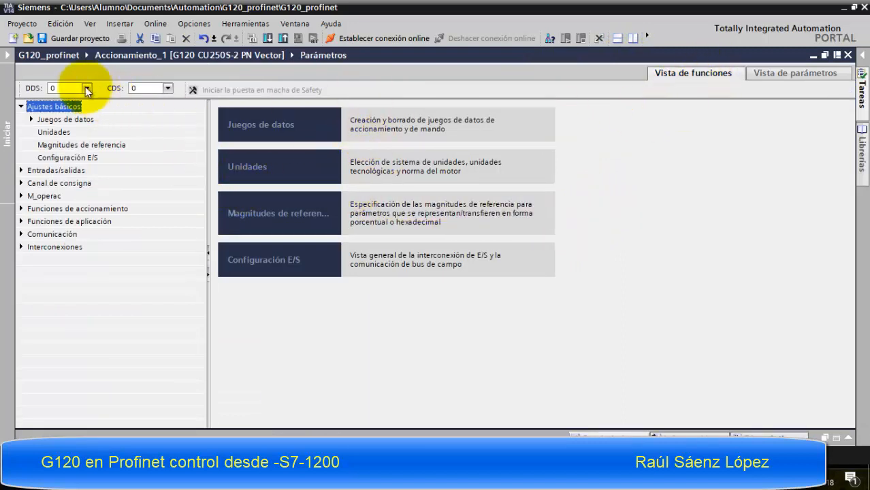
left_click(792, 73)
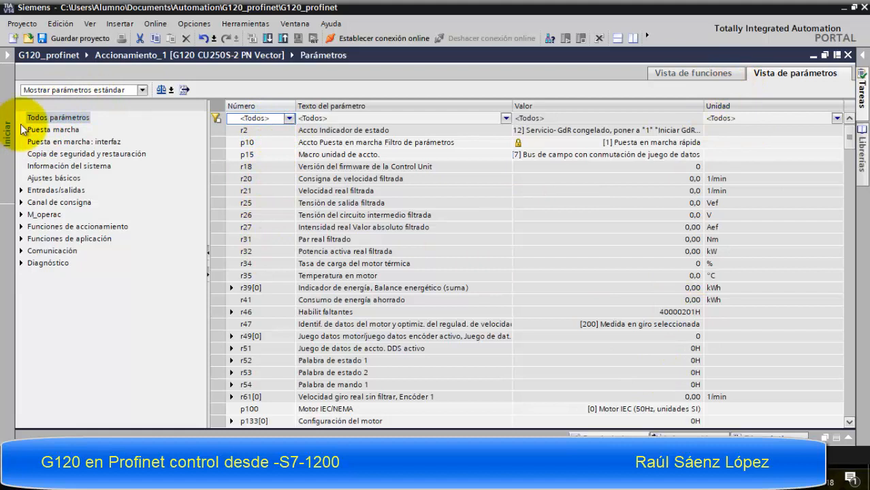
left_click(666, 71)
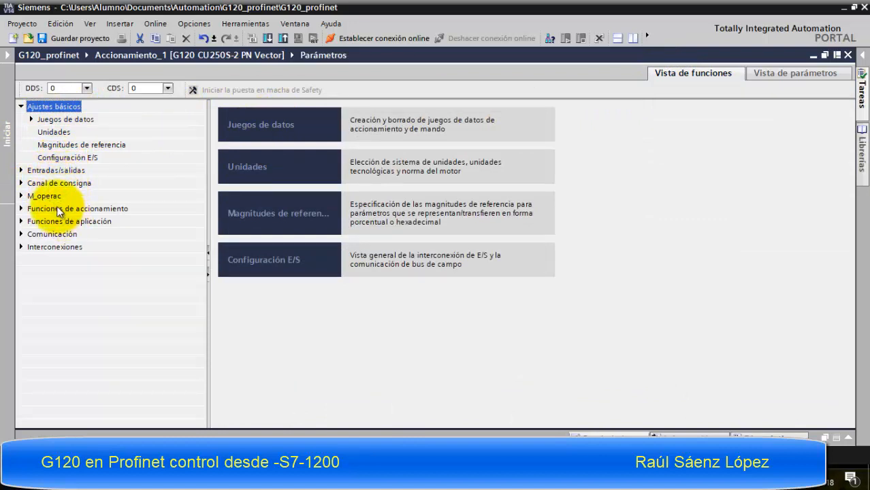
left_click(9, 129)
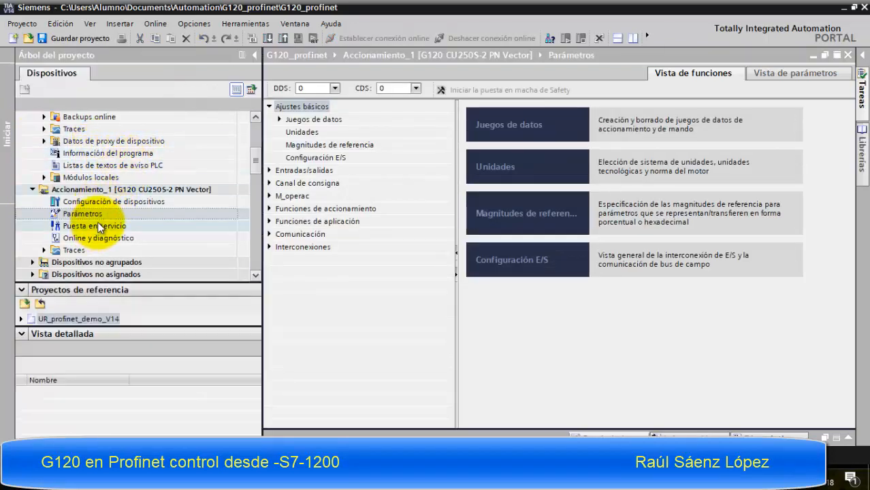
Start the drive's commissioning wizard, keep the default control type, and choose I/O preset [7] Bus de campo con conmutación de juego de datos.
left_click(104, 225)
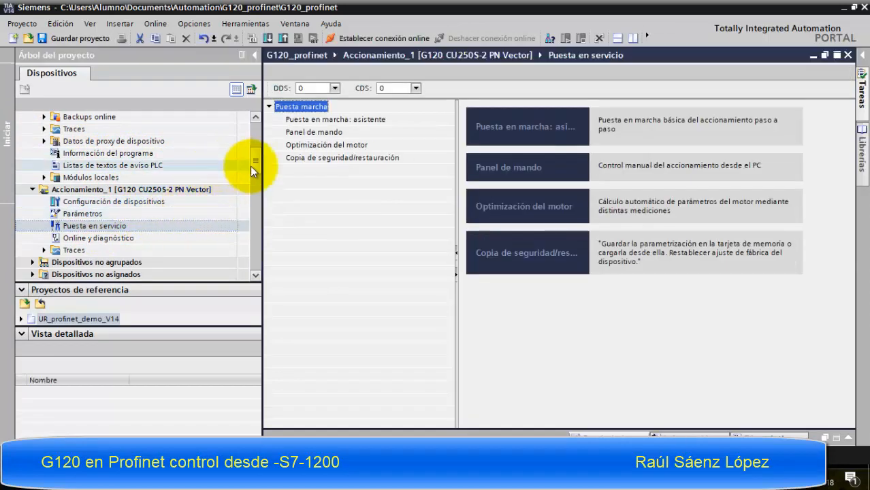
left_click_drag(262, 214, 169, 195)
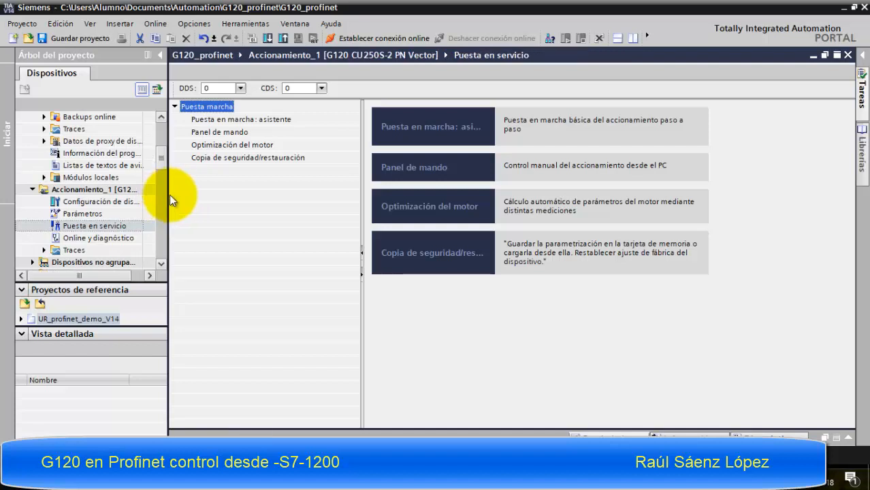
left_click(245, 121)
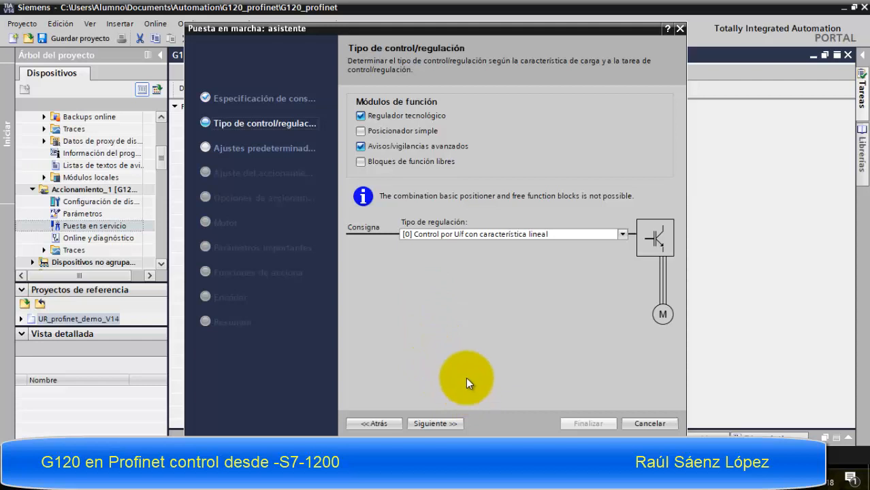
left_click(446, 422)
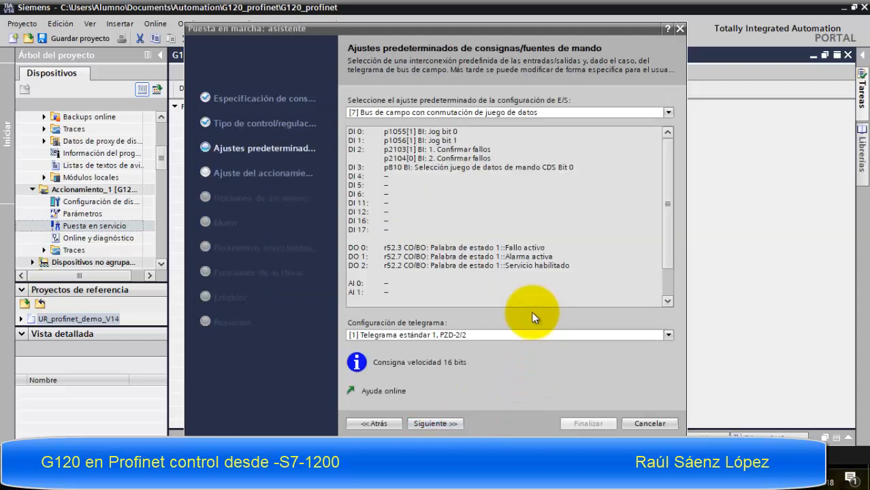
left_click(667, 112)
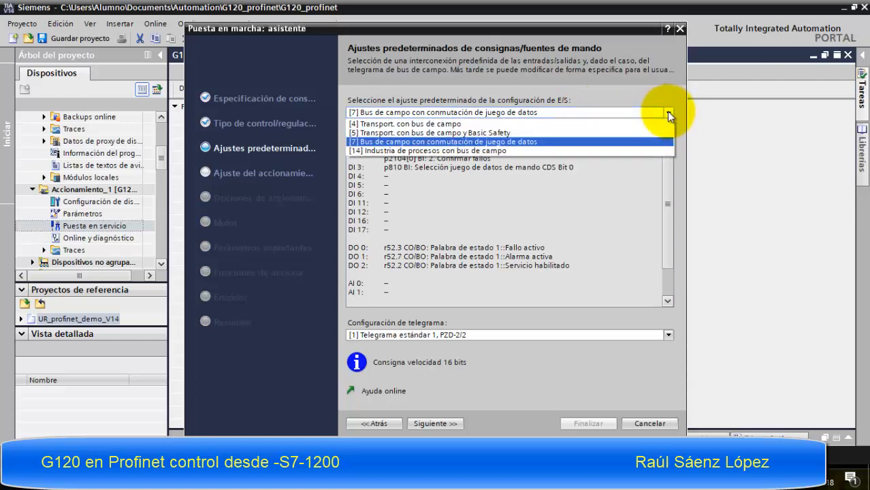
left_click(400, 143)
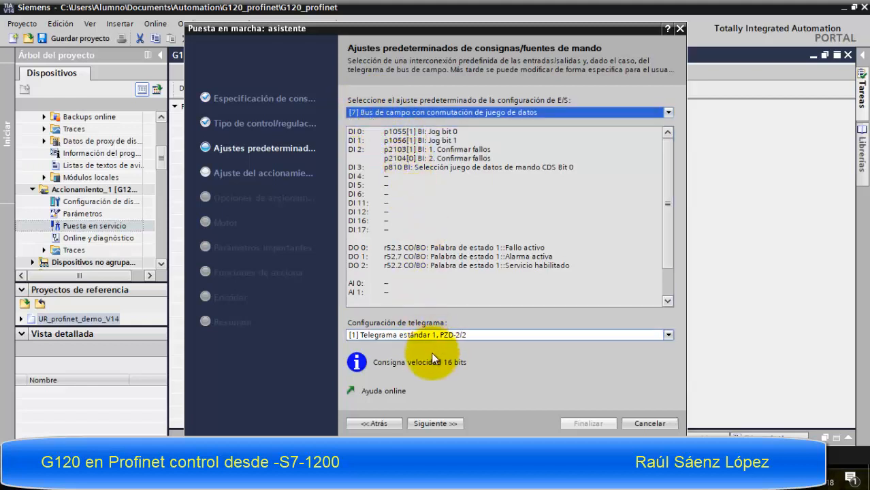
Keep [1] Telegrama estándar 1, PZD-2/2 as the drive's telegram configuration and continue to the drive settings.
left_click(380, 334)
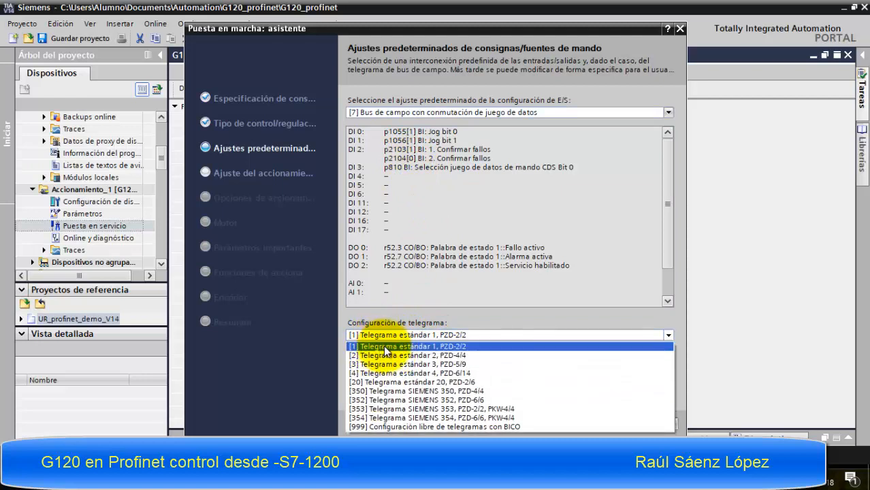
left_click(384, 346)
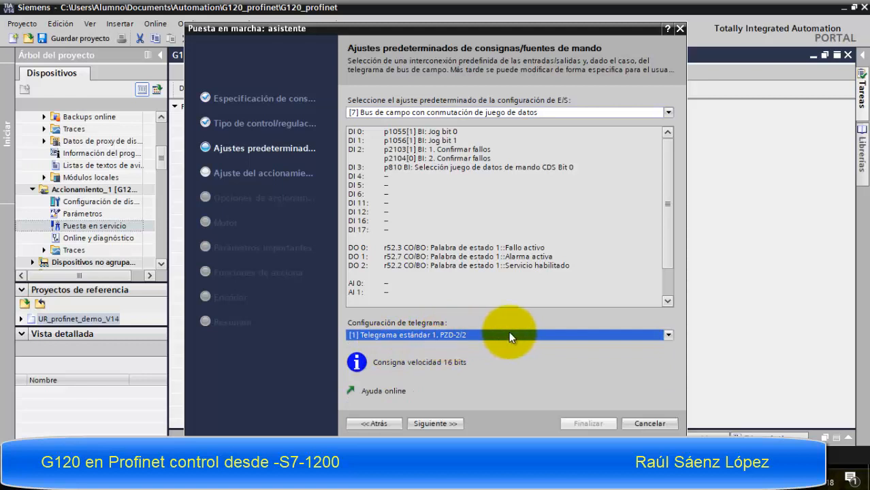
left_click(441, 423)
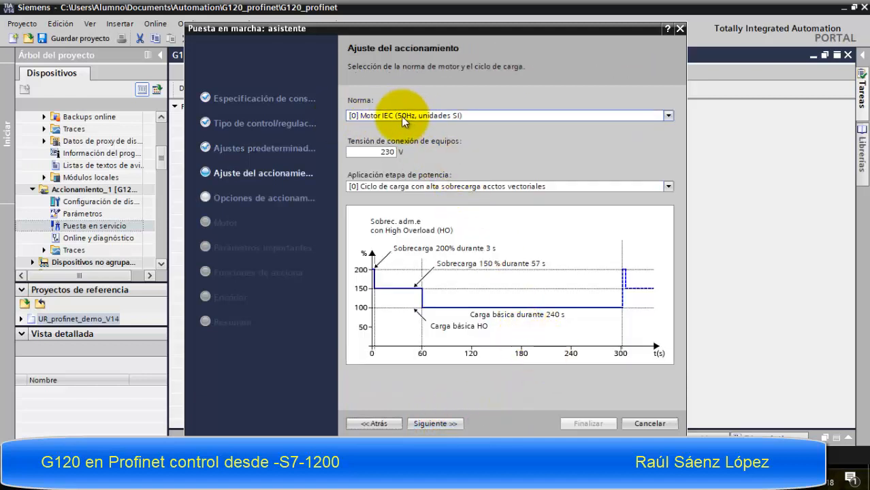
Keep the motor standard [0] Motor IEC (50Hz, unidades SI) and choose load cycle [1] Ciclo de carga con leve sobrecarga acctos vectoriales.
left_click(404, 116)
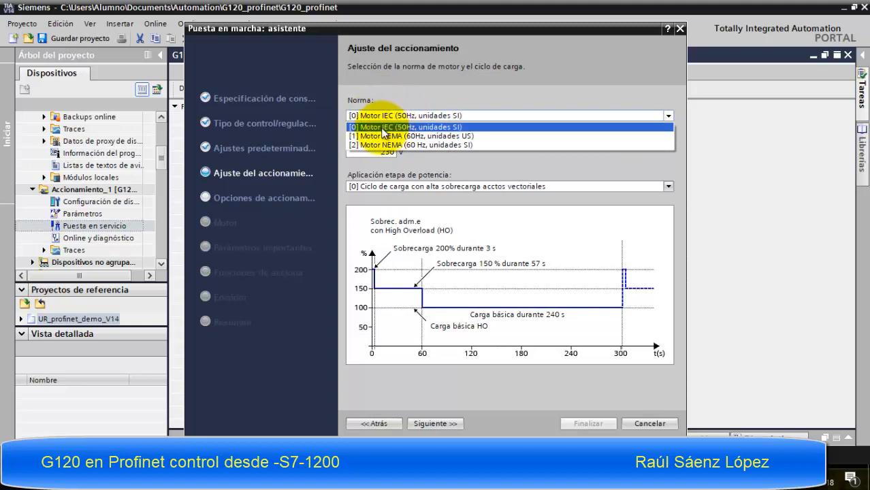
left_click(403, 125)
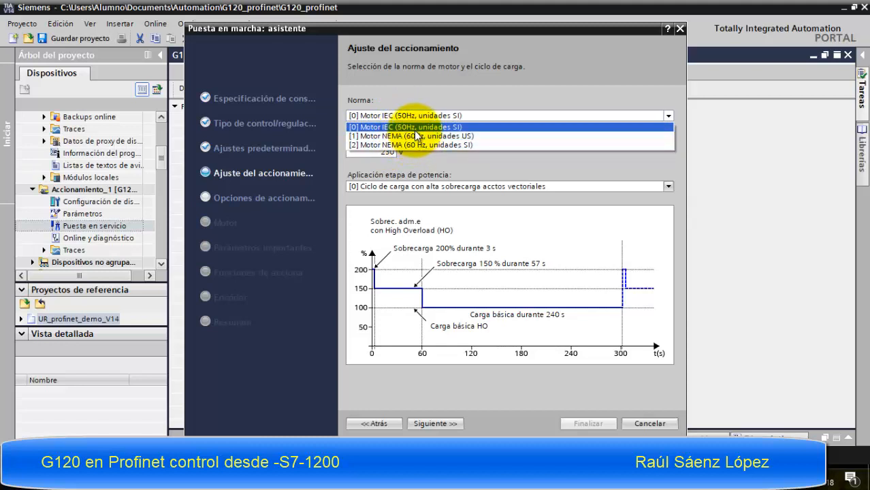
left_click(417, 126)
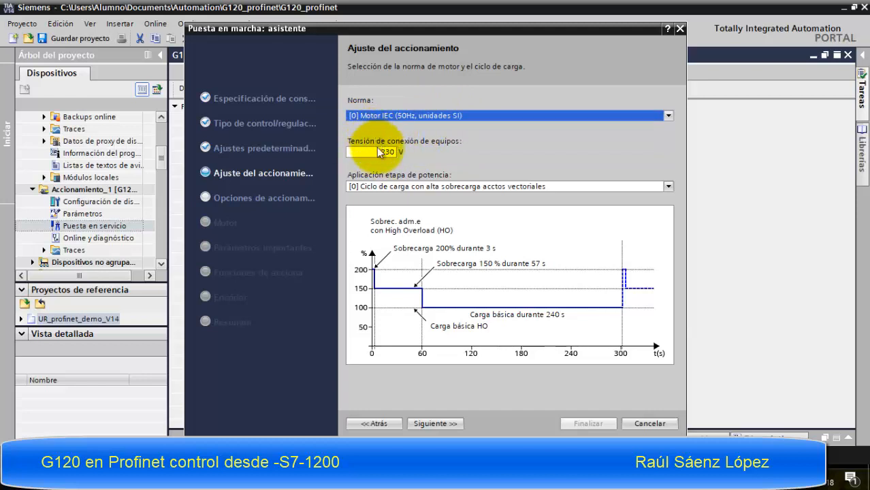
left_click(431, 187)
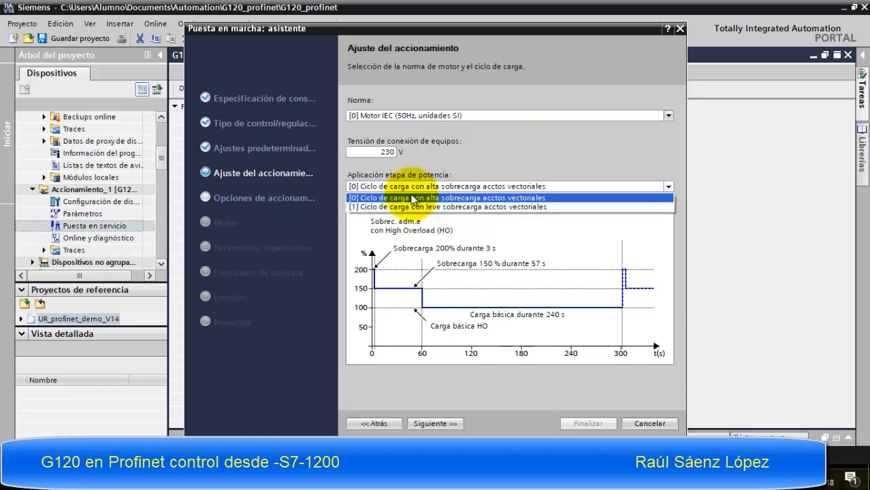
left_click(415, 206)
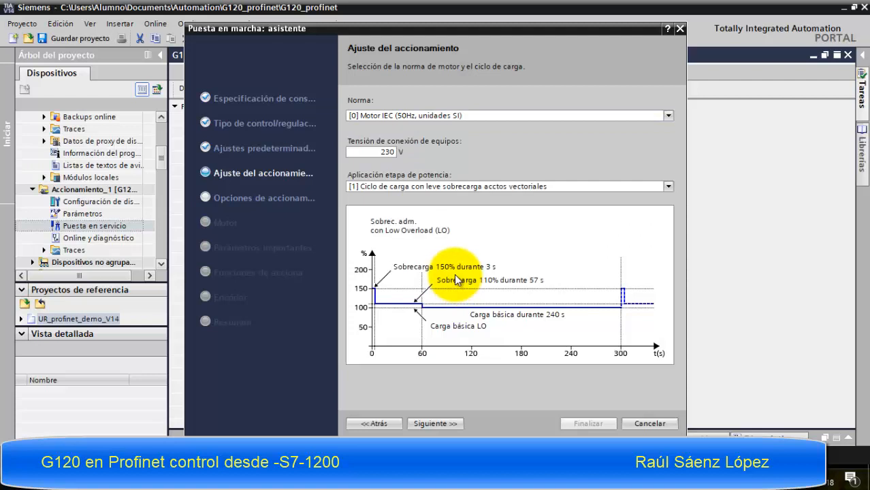
left_click(440, 421)
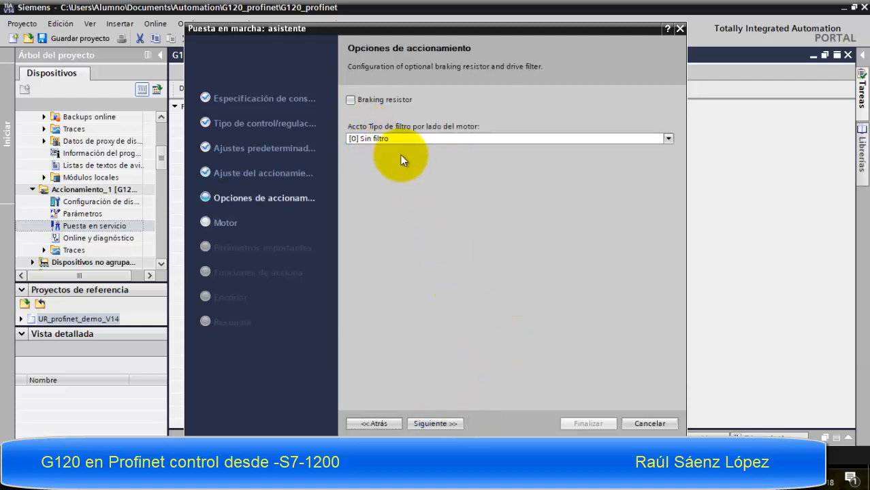
Leave the braking resistor disabled, keep the motor-side filter at [0] Sin filtro, and continue to the motor settings.
left_click(350, 100)
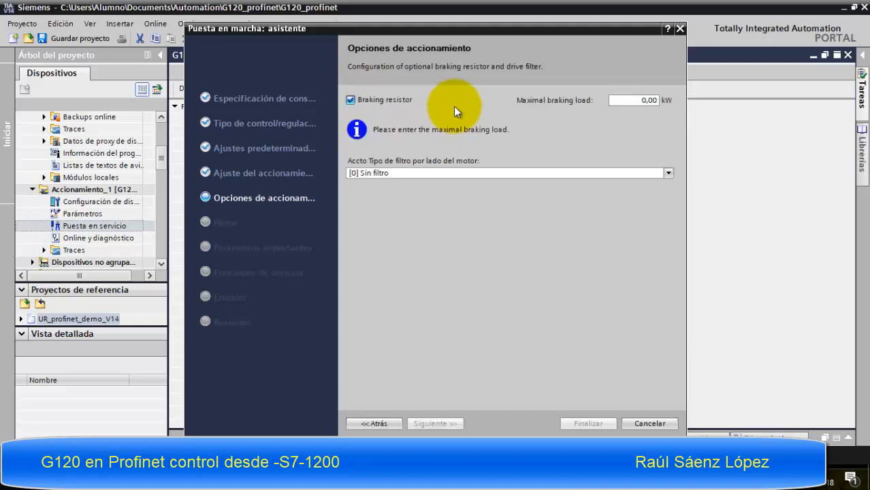
left_click(350, 100)
left_click(394, 139)
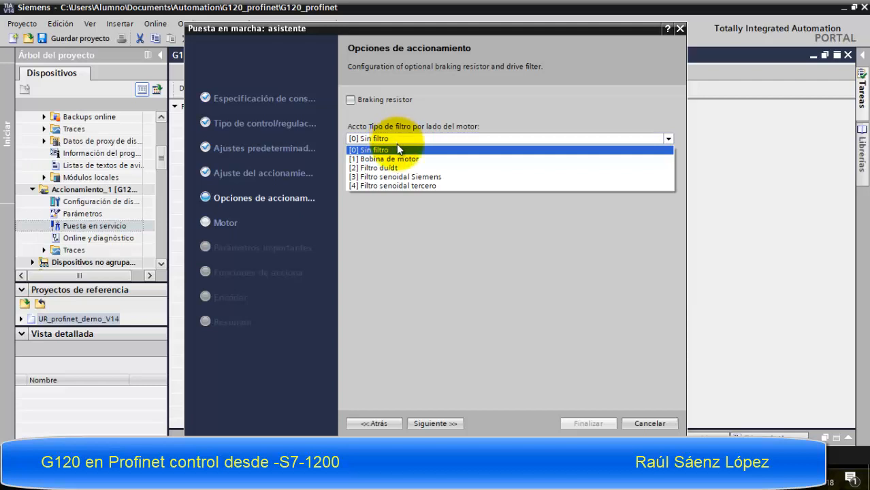
left_click(386, 151)
left_click(444, 423)
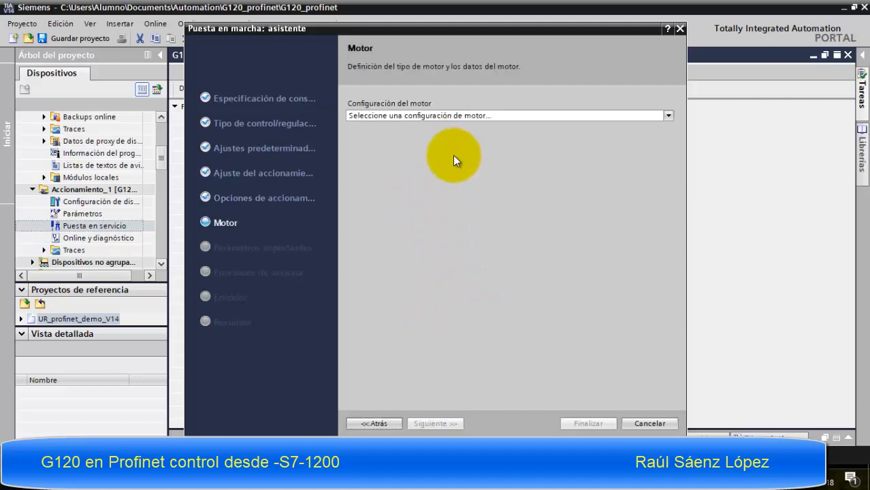
Choose Introducir datos del motor as the motor configuration and [1] Motor asíncrono as the motor type.
left_click(455, 116)
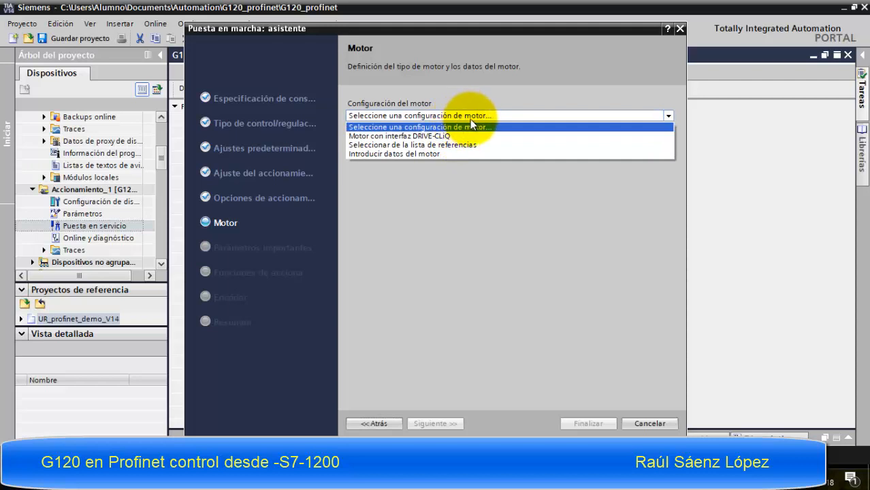
left_click(443, 153)
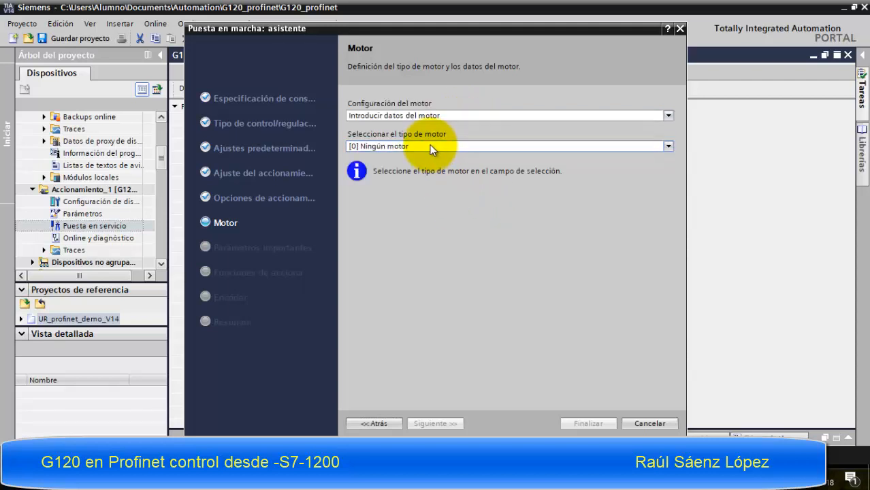
left_click(429, 146)
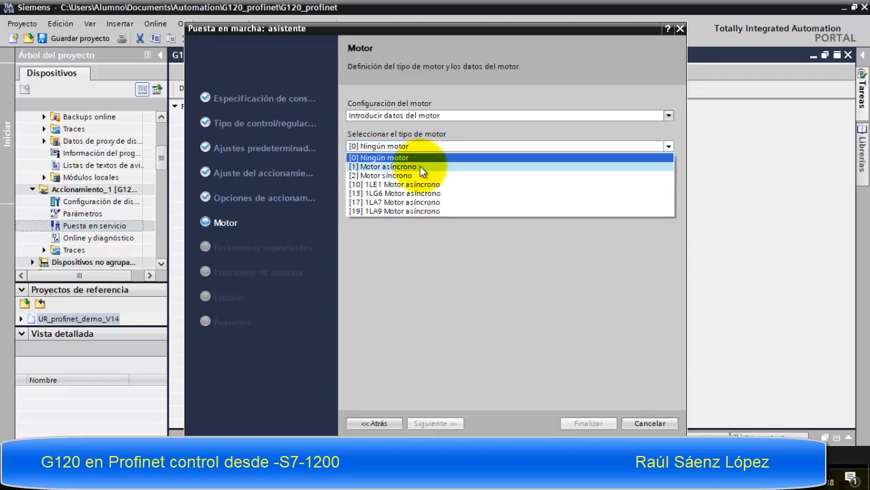
left_click(422, 167)
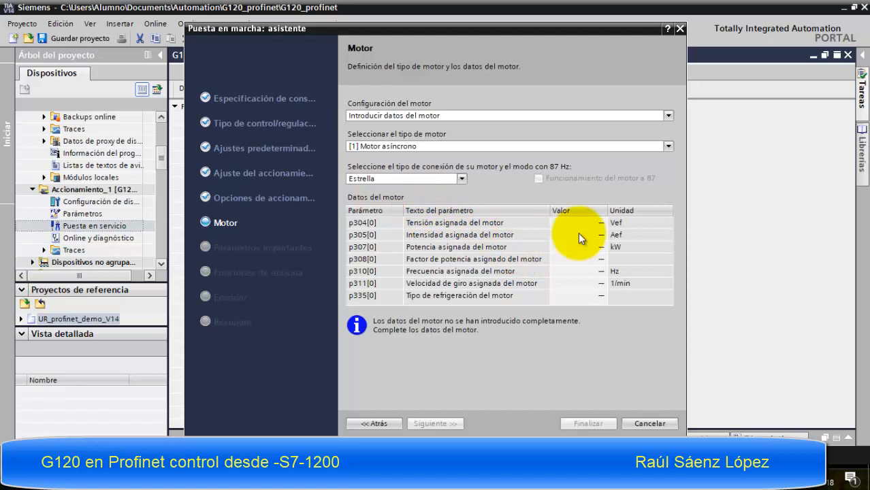
Set the motor's rated voltage to 230 V, its rated current to 3.19 A and its rated power to 0.75 kW.
left_click(590, 224)
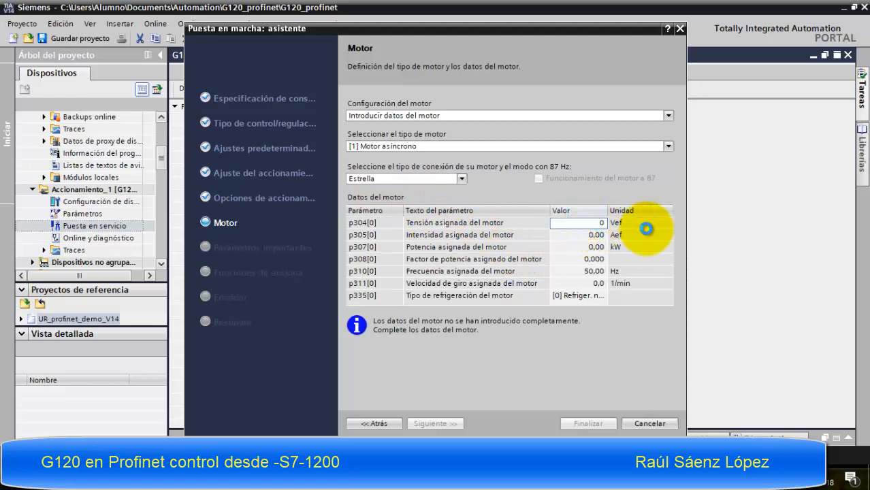
type("230")
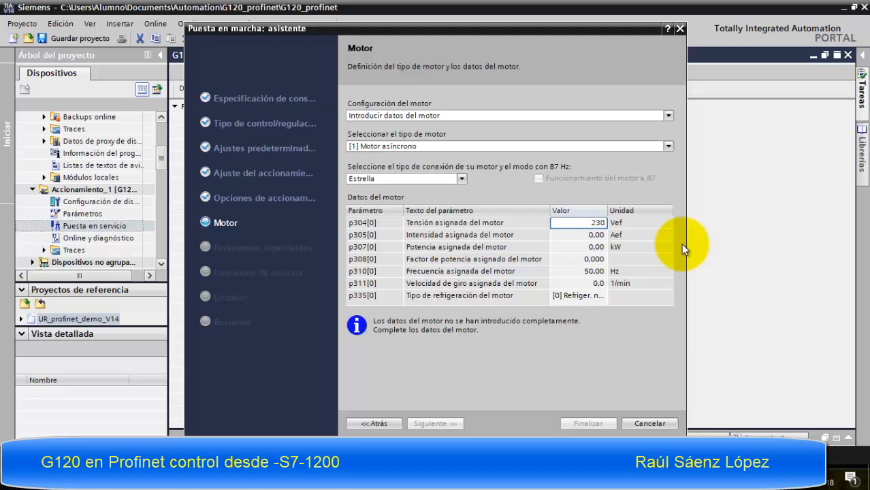
left_click(593, 235)
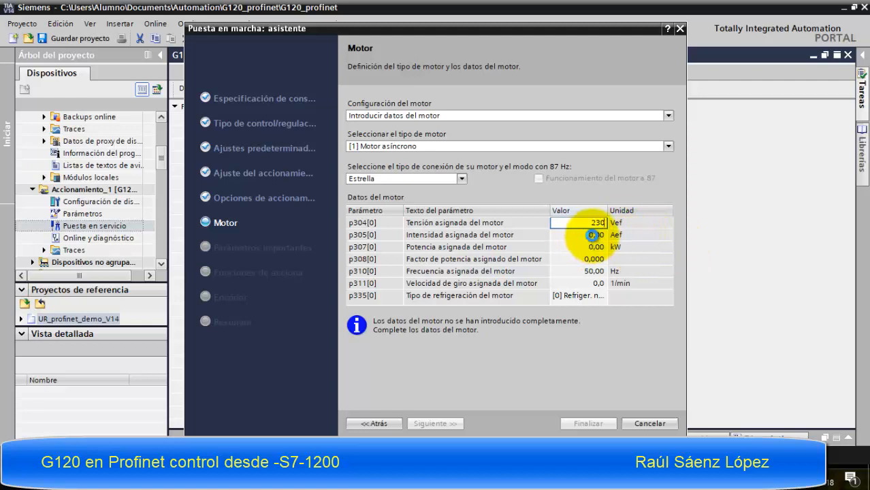
type("3.19")
left_click(691, 257)
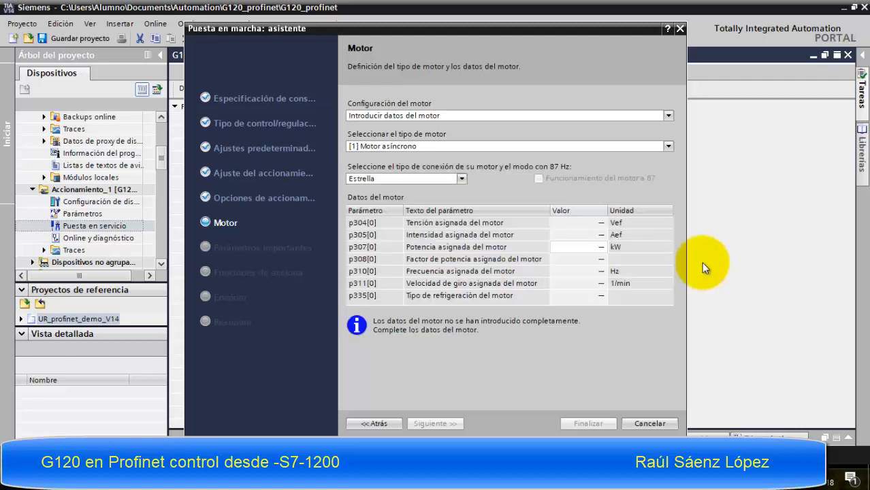
double_click(602, 248)
type("0.7")
type("5")
key("Return")
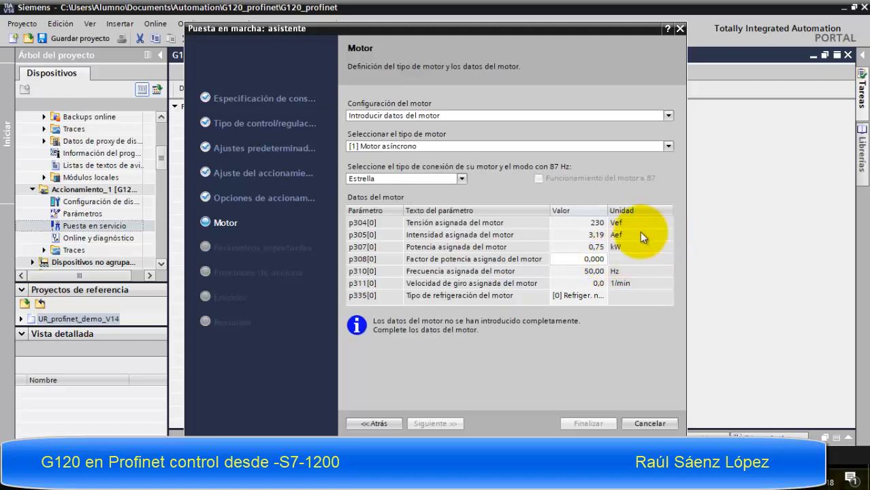
Set the motor's rated power factor to 0.82 and its rated speed to 2730 1/min.
left_click(596, 257)
left_click(604, 259)
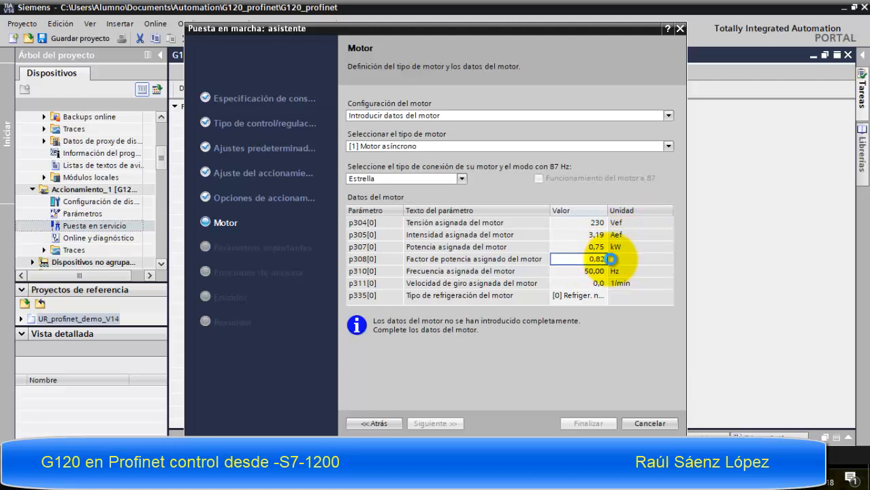
key("Return")
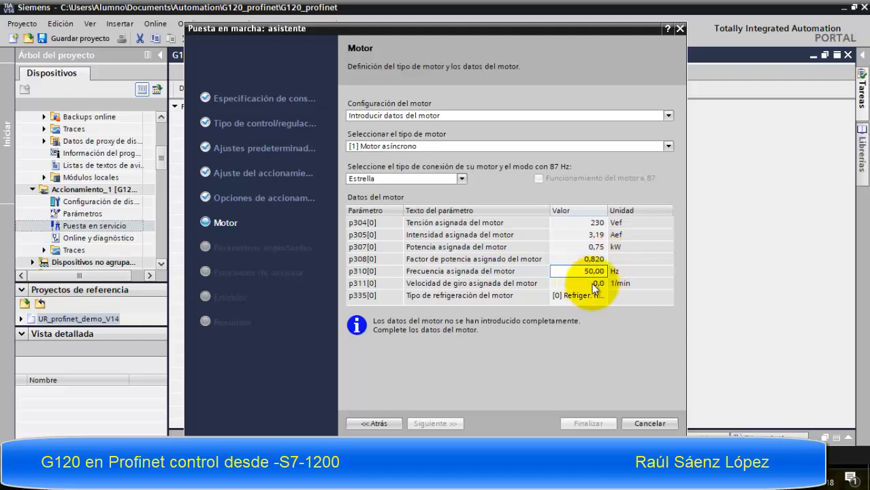
left_click(588, 283)
type("2730")
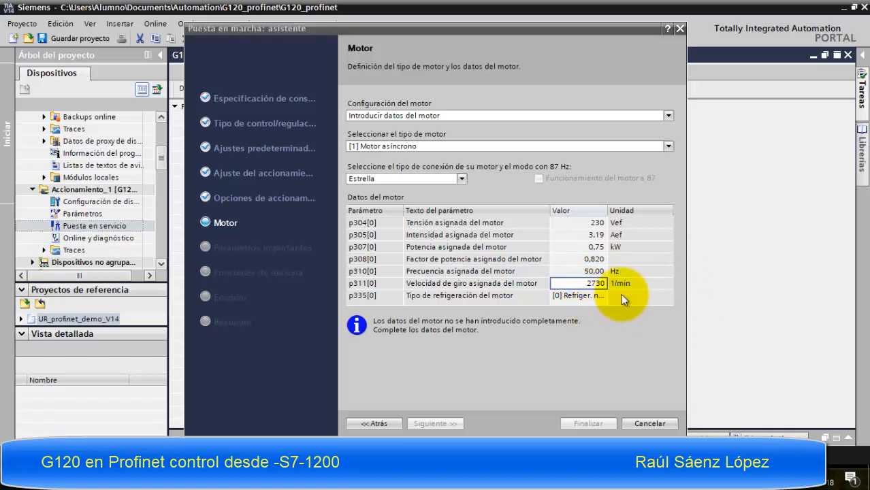
key("Return")
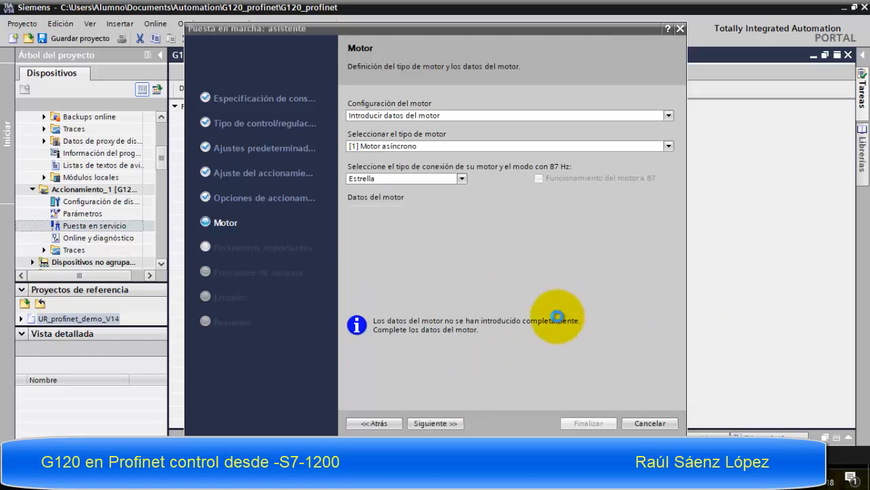
Try the Triángulo connection type for the motor and switch it back to Estrella.
left_click(462, 178)
left_click(429, 198)
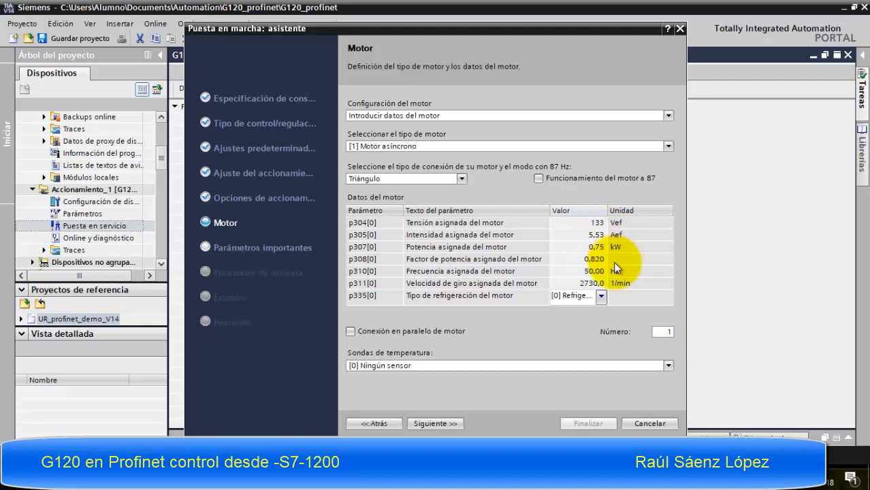
left_click(460, 176)
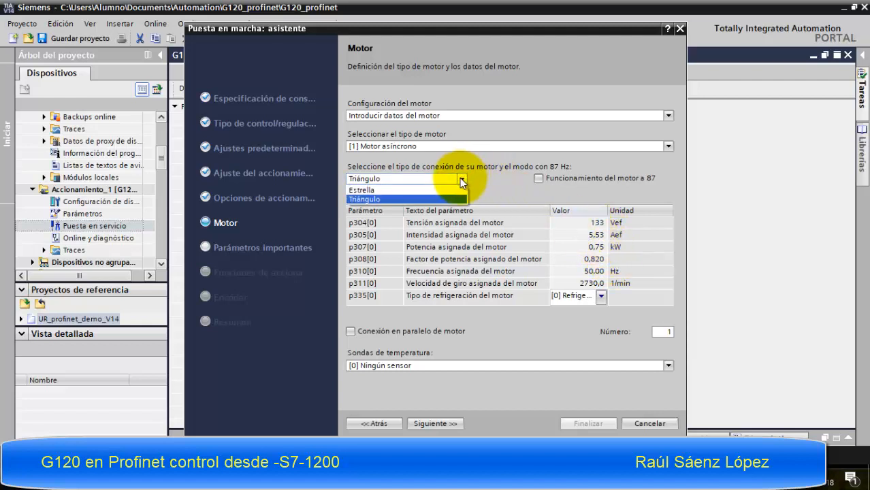
left_click(418, 189)
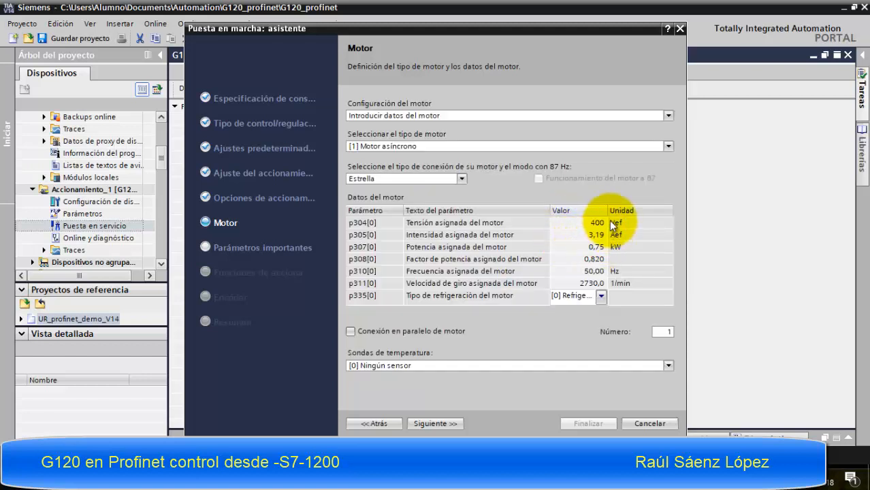
Re-enter 230 V as the motor's rated voltage and accept the motor data.
left_click(593, 223)
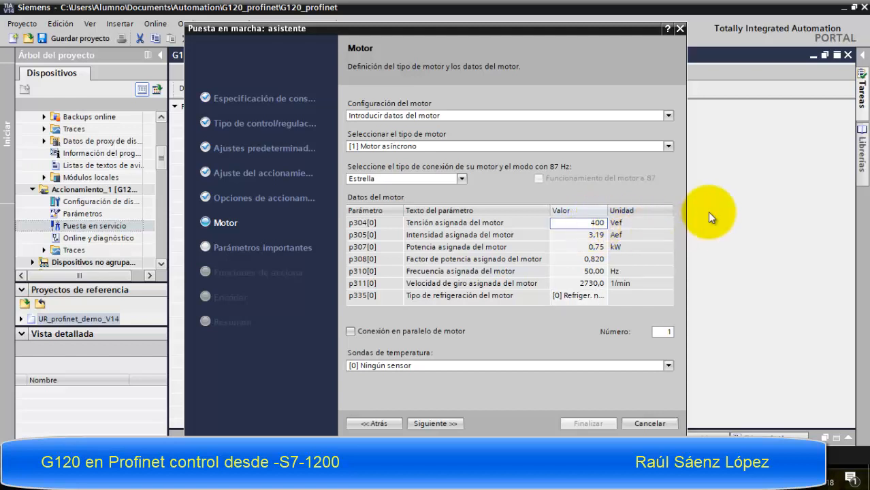
type("230")
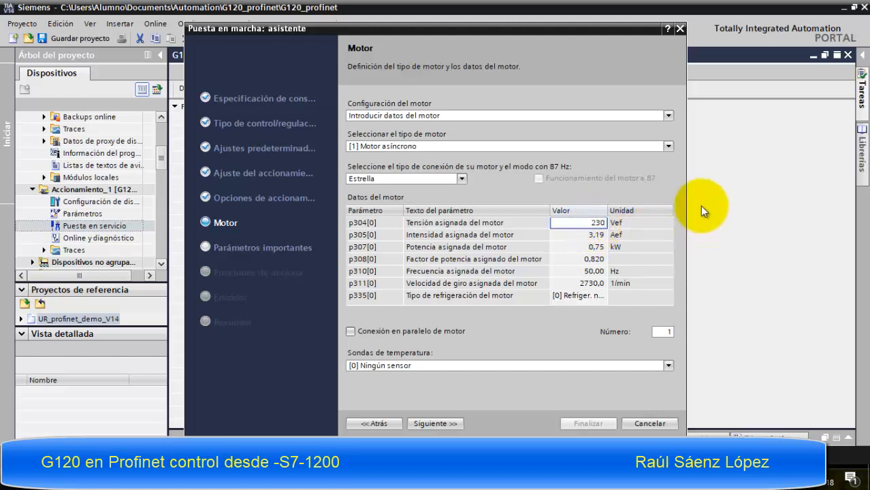
left_click(587, 234)
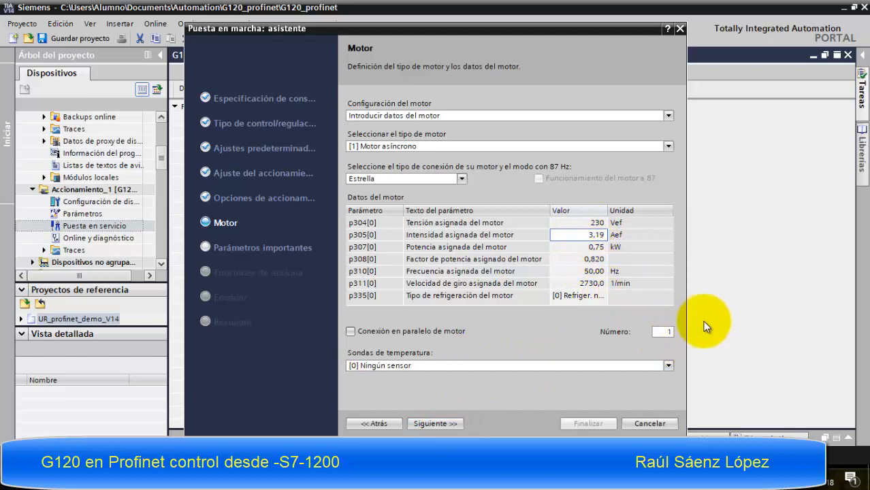
left_click(447, 422)
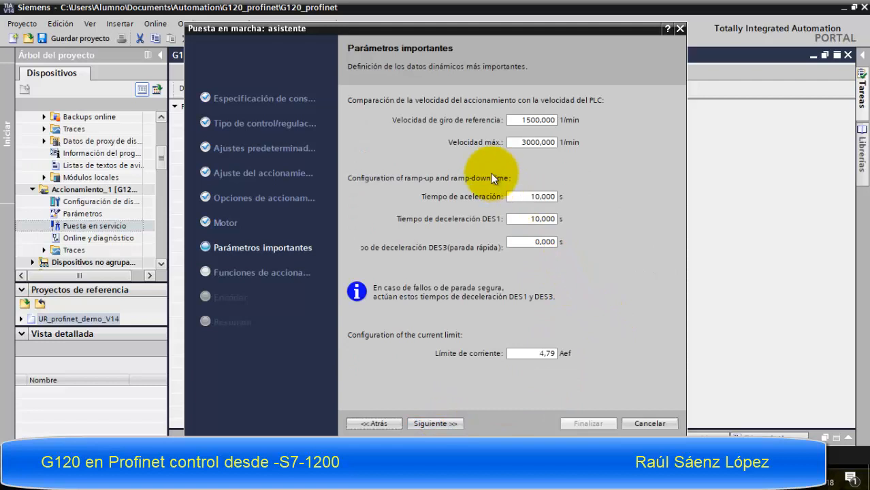
Accept the important drive parameters unchanged and select [0] Accionamiento estándar as the technology application.
left_click(535, 141)
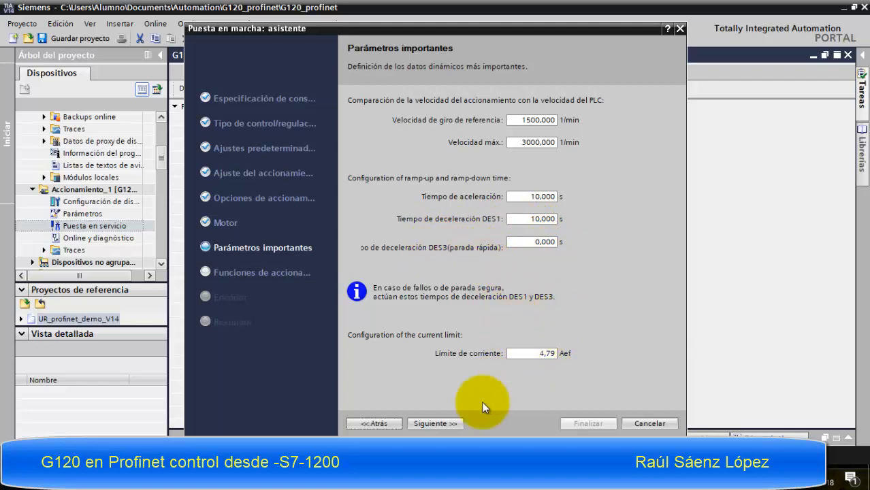
left_click(450, 423)
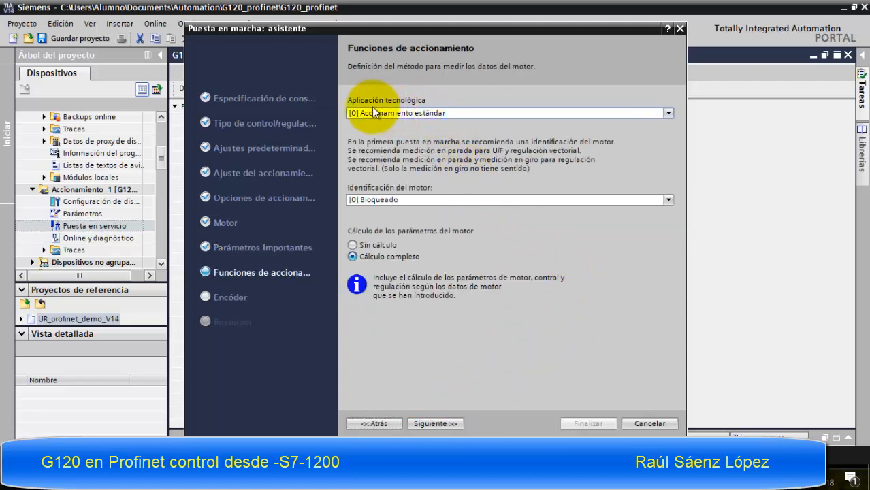
left_click(405, 114)
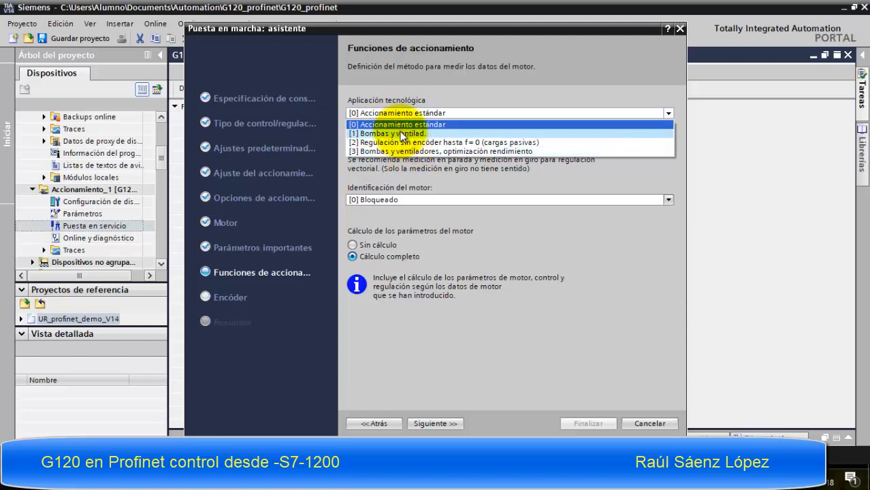
left_click(416, 123)
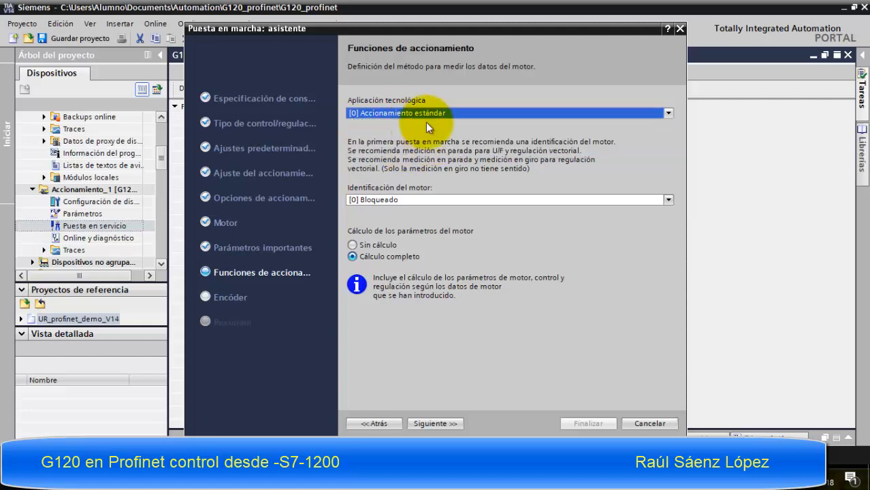
Select [0] Bloqueado for the motor identification and finish the commissioning wizard without selecting an encoder.
left_click(422, 198)
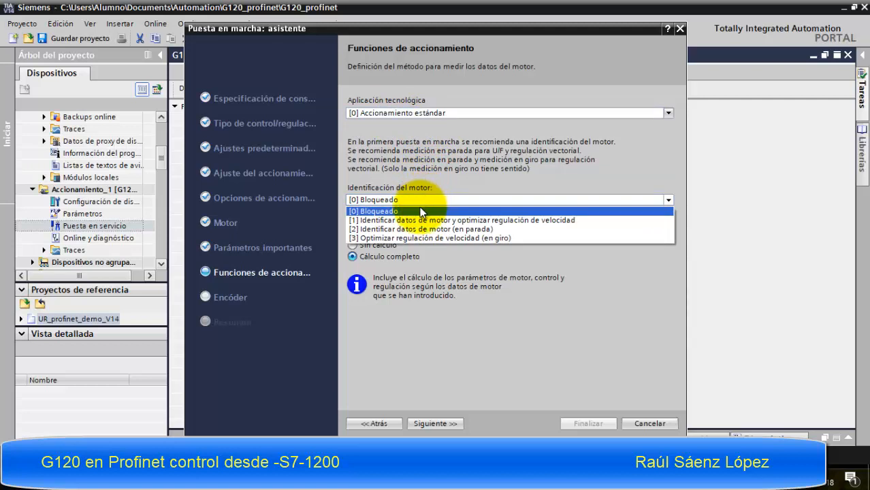
left_click(421, 211)
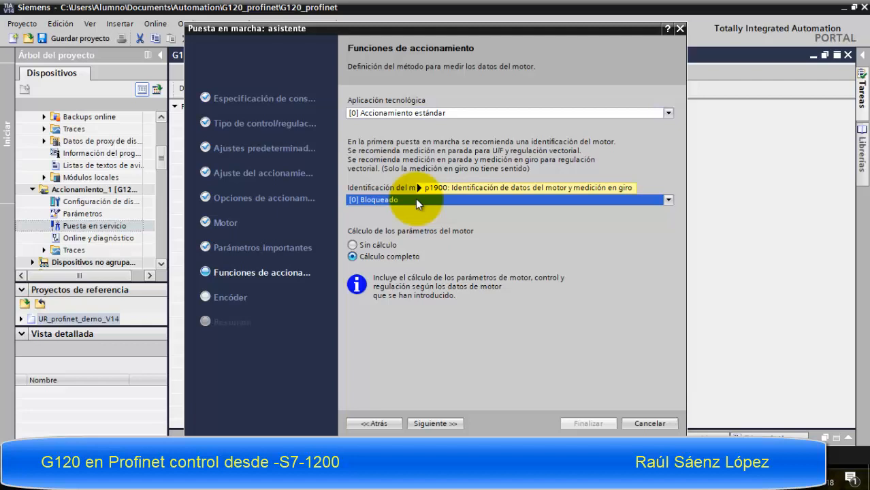
left_click(443, 424)
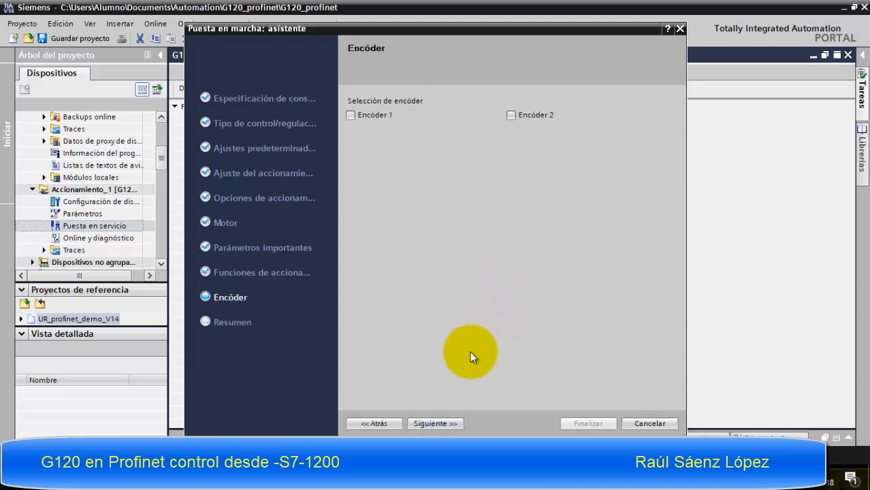
left_click(438, 422)
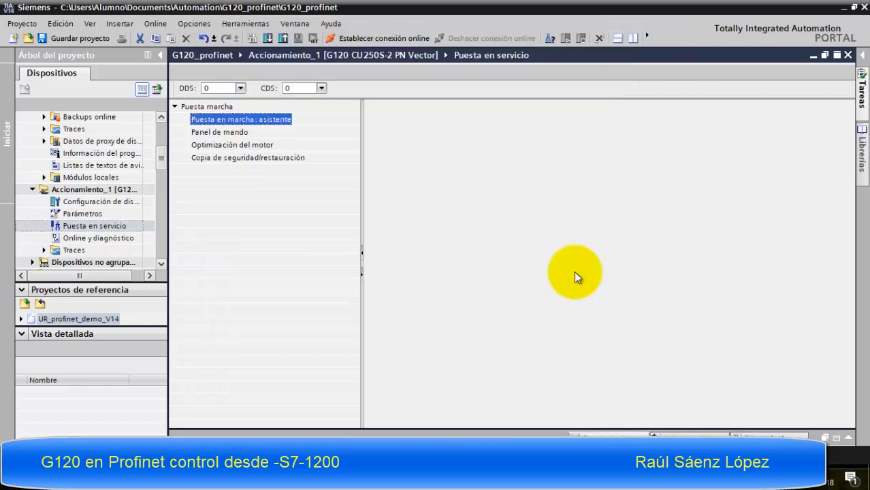
Open the parameter view of Accionamiento_1 and enlarge the area showing the parameter table.
left_click(89, 214)
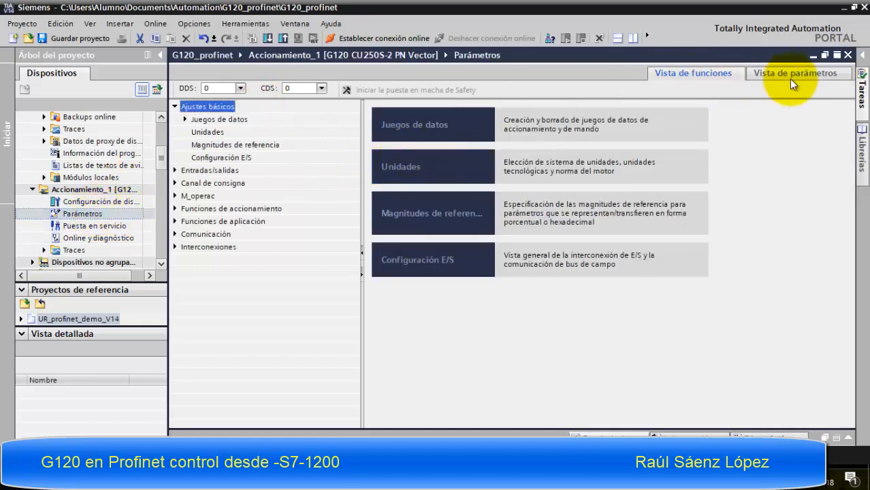
left_click(794, 71)
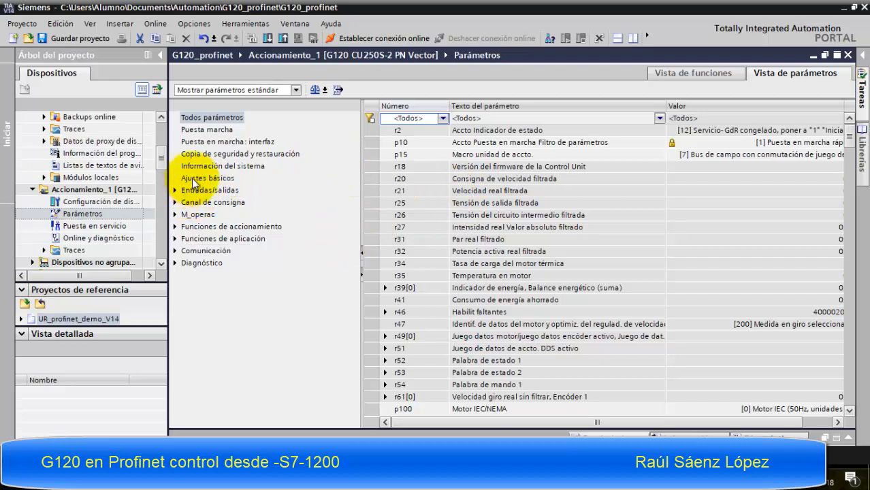
left_click_drag(169, 198, 228, 182)
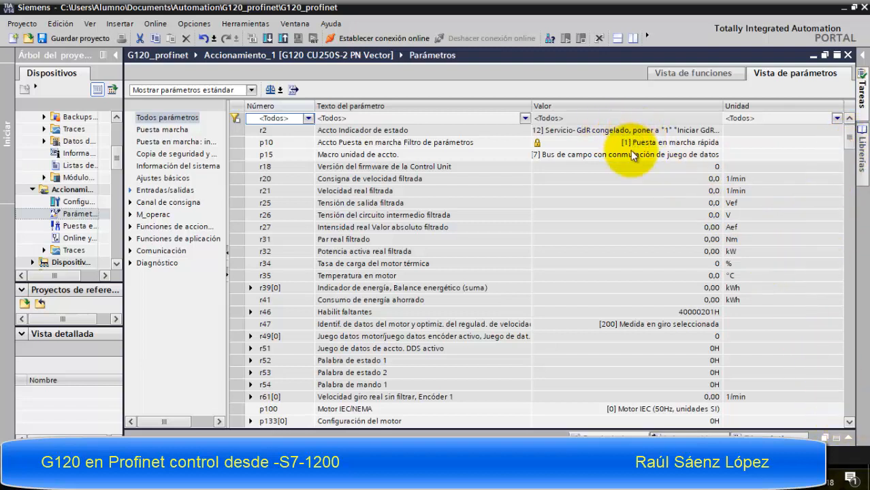
Examine the full parameter list down to the motor's rated voltage, current, power, power factor and speed.
left_click(848, 422)
left_click(848, 421)
left_click(850, 422)
left_click(849, 422)
left_click(850, 423)
left_click(850, 423)
scroll(841, 371, "down", 4)
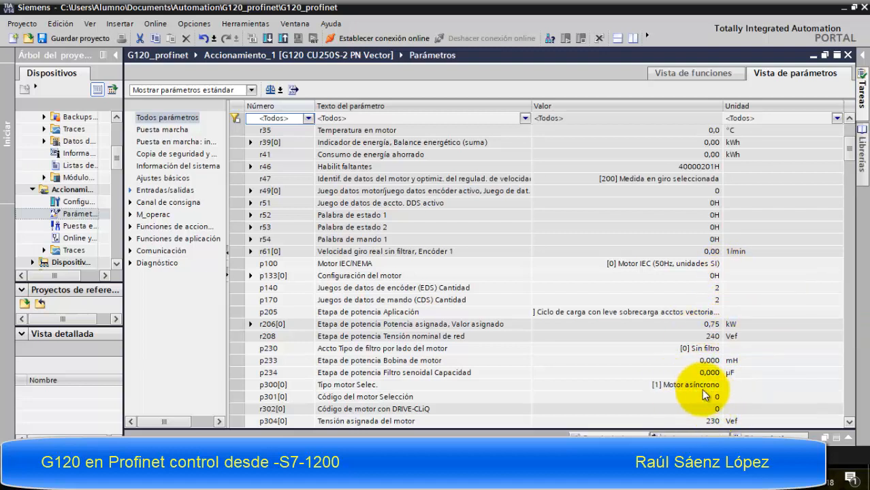
left_click(850, 422)
left_click(850, 422)
left_click(849, 422)
left_click(850, 423)
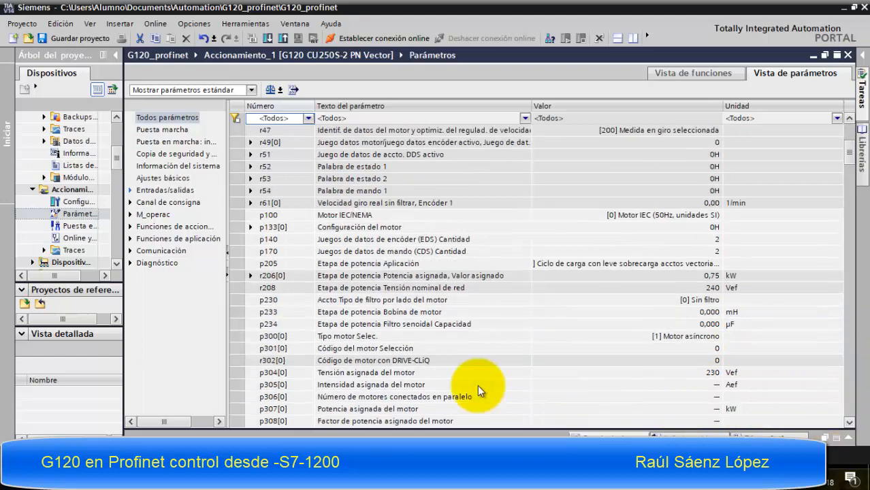
scroll(486, 390, "down", 4)
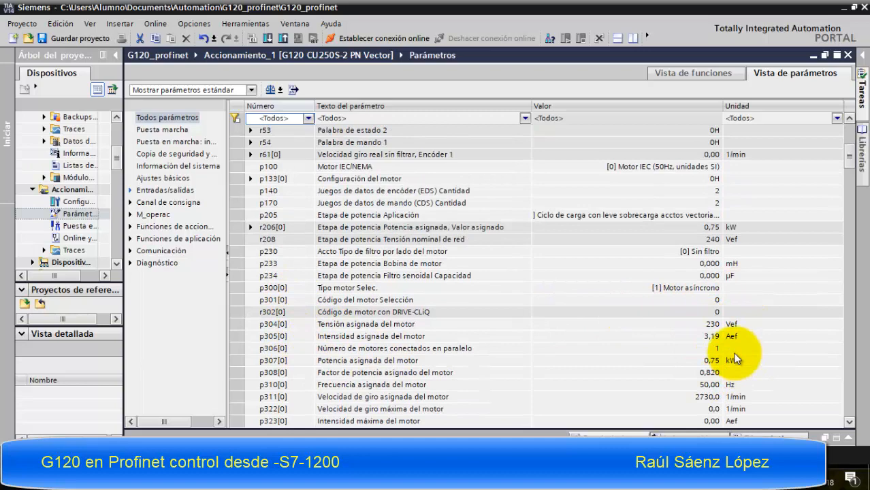
Widen the parameter group list and show only the Puesta marcha parameters.
left_click_drag(849, 156, 845, 136)
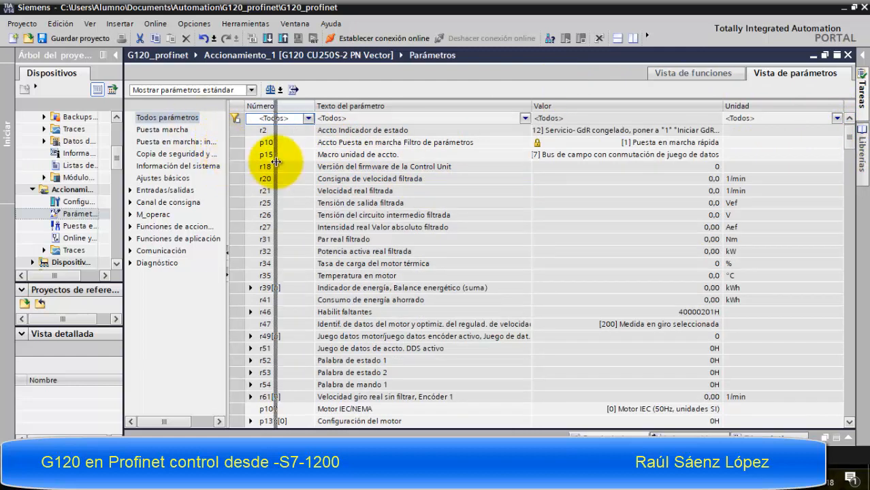
left_click_drag(276, 161, 276, 161)
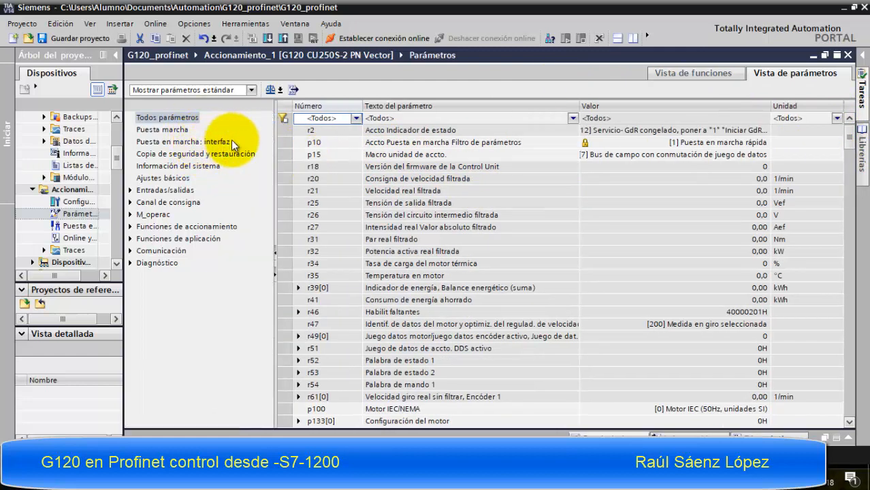
left_click(181, 133)
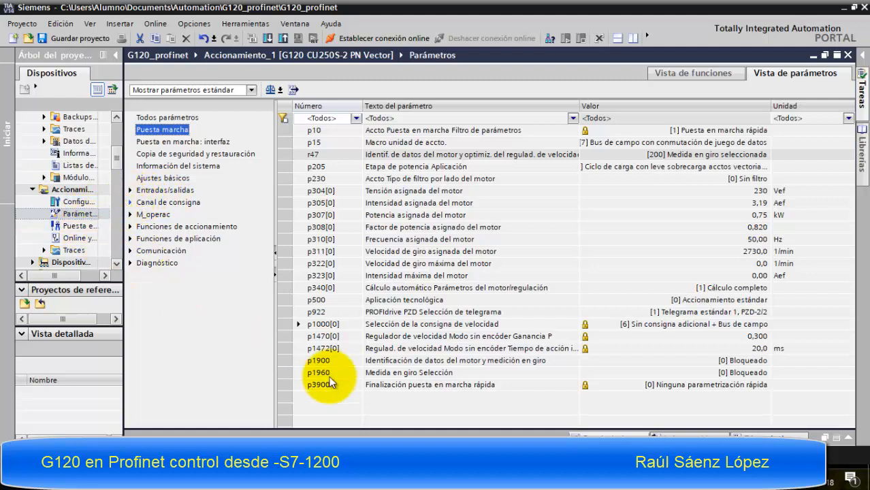
Return to the drive's control panel and try to establish an online connection by searching for compatible devices over PN/IE.
left_click(448, 457)
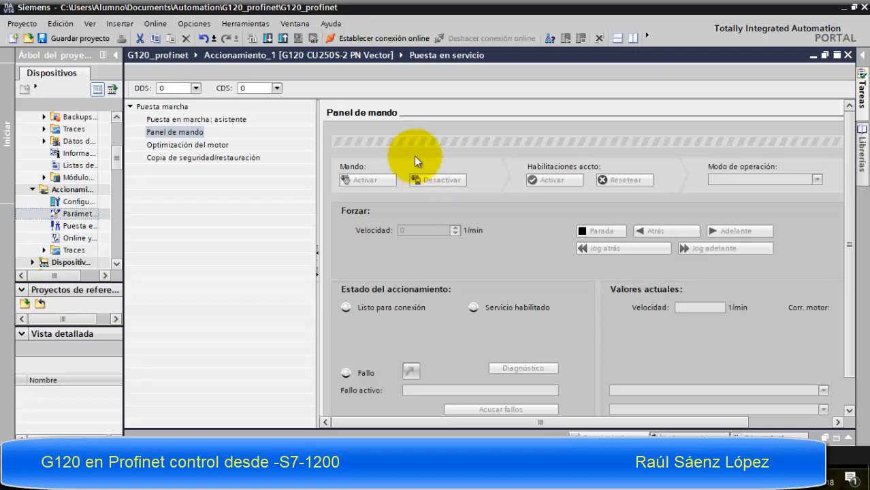
left_click(377, 39)
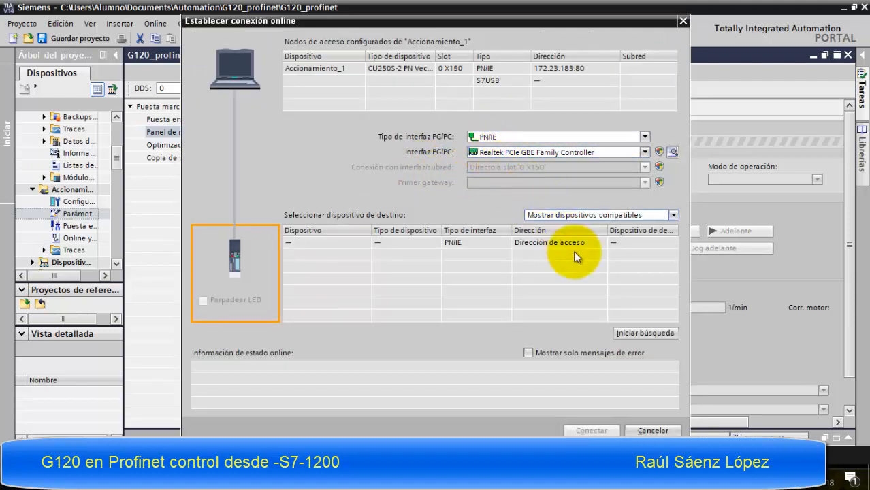
left_click(646, 332)
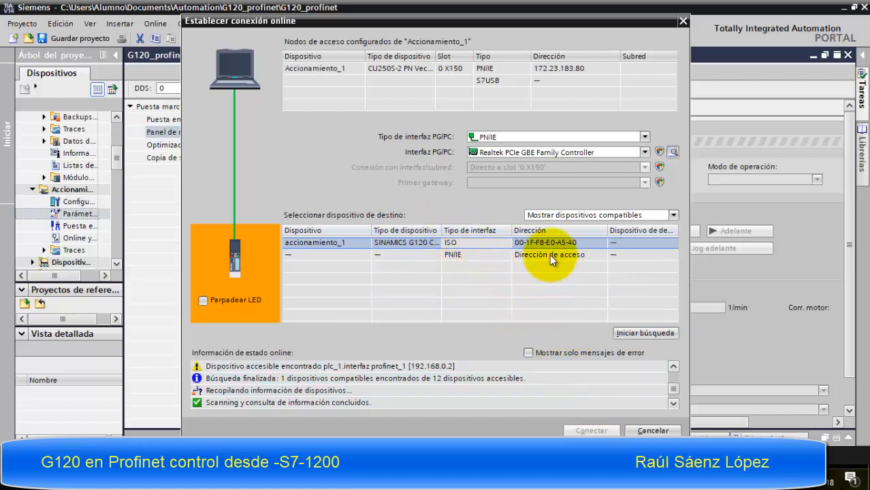
left_click(635, 333)
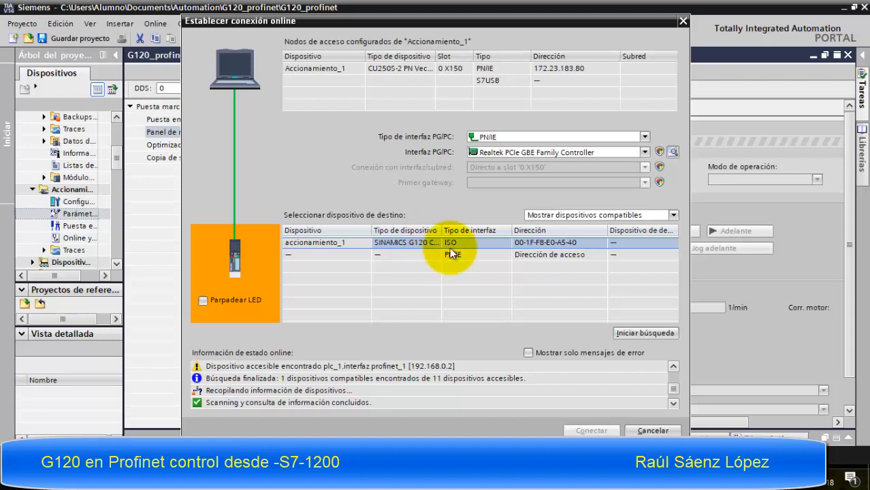
left_click(656, 430)
Widen the project tree, select Accionamiento_1 and save the project.
scroll(125, 190, "down", 1)
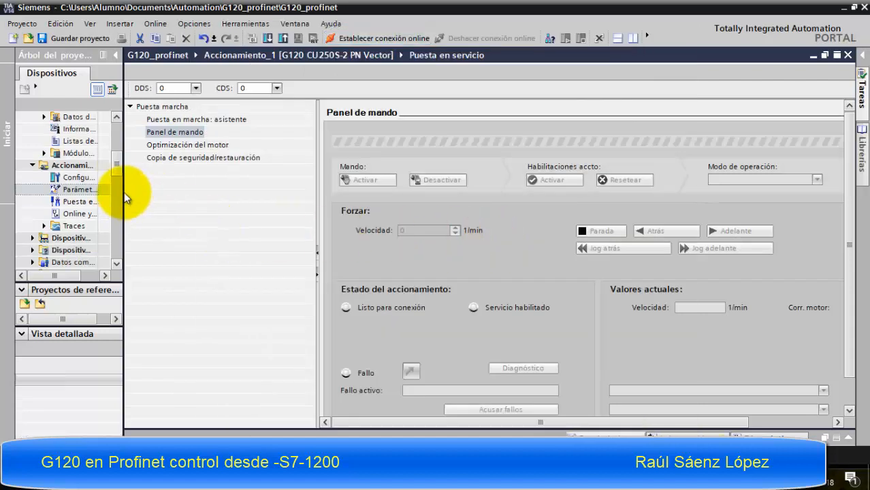
left_click_drag(124, 191, 202, 193)
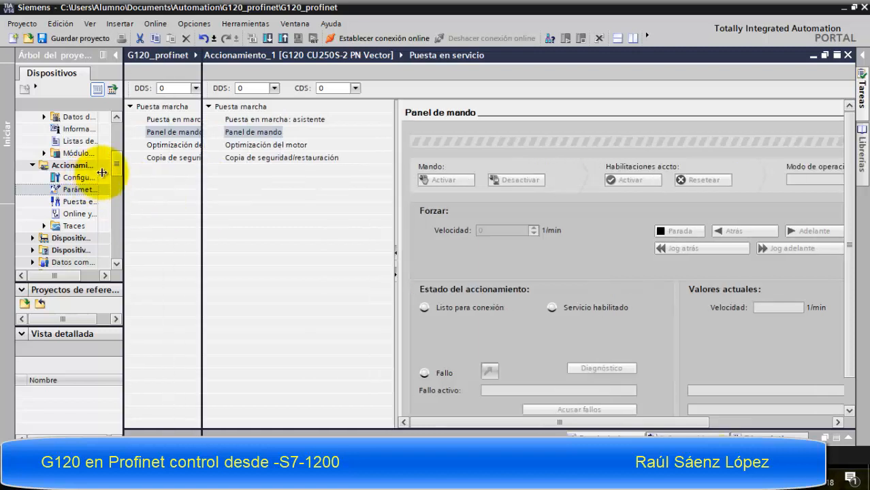
left_click(98, 167)
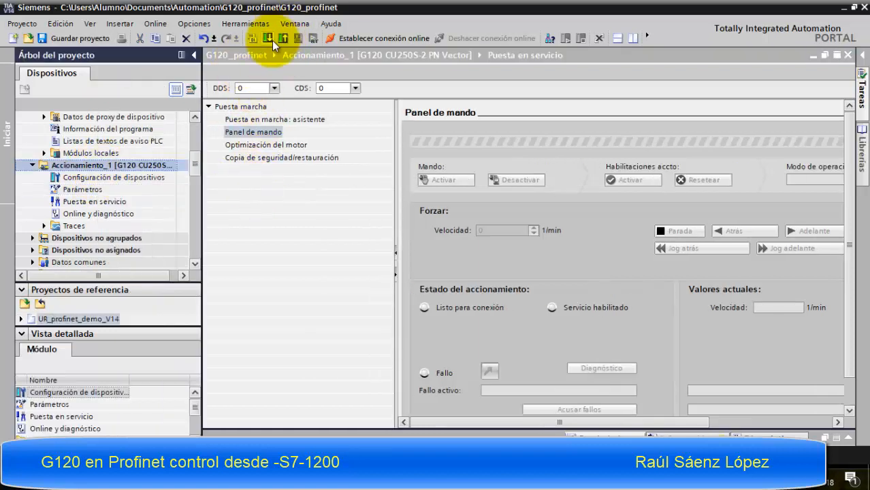
left_click(80, 38)
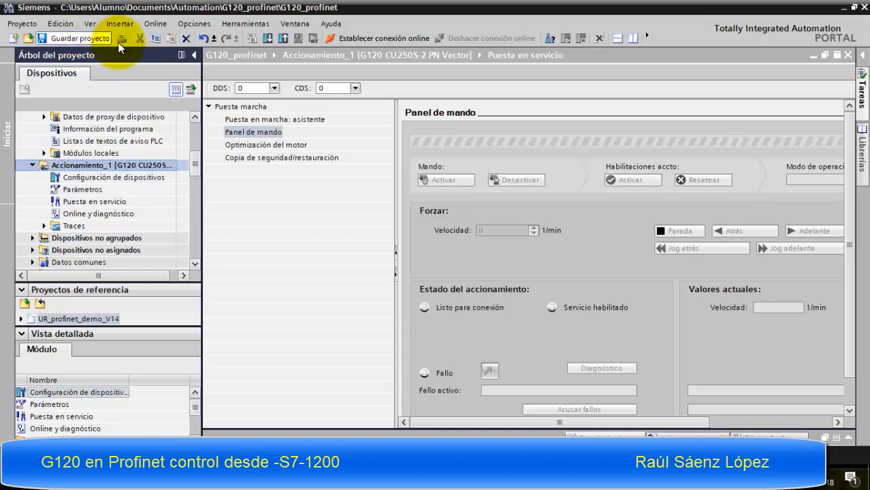
Search for the compatible G120 drive over PN/IE and download the Accionamiento_1 configuration to it.
left_click(268, 40)
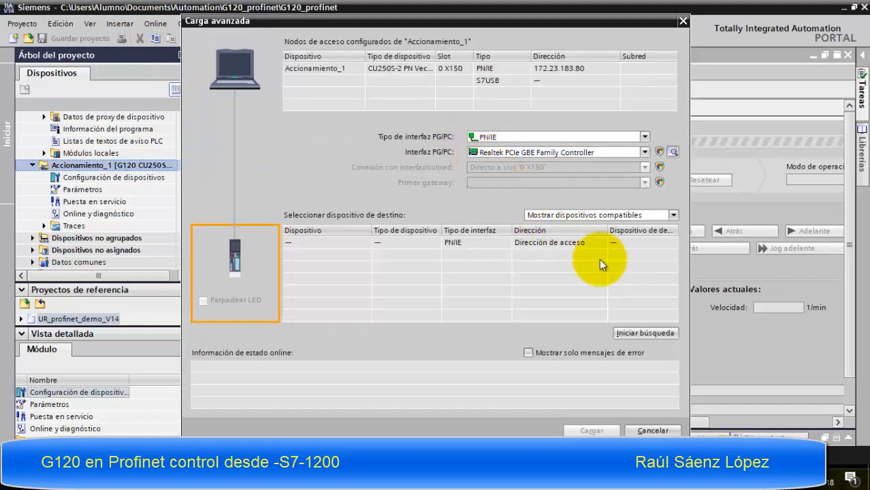
left_click(642, 332)
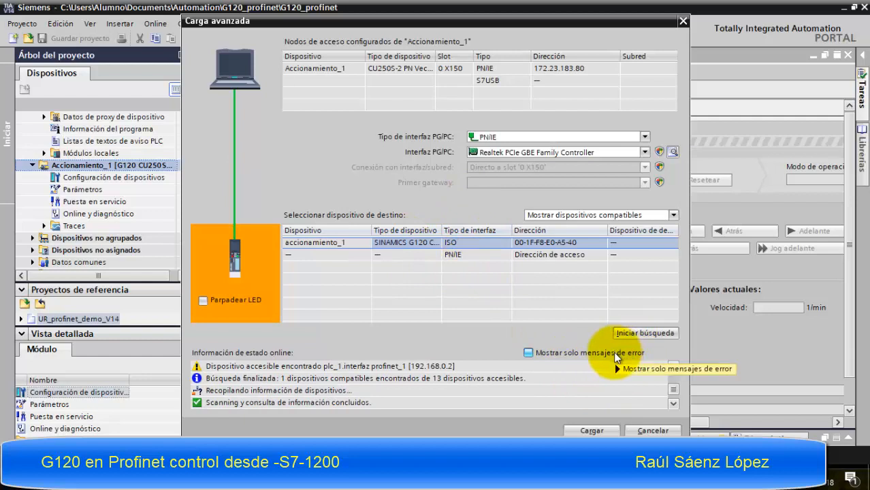
left_click(589, 430)
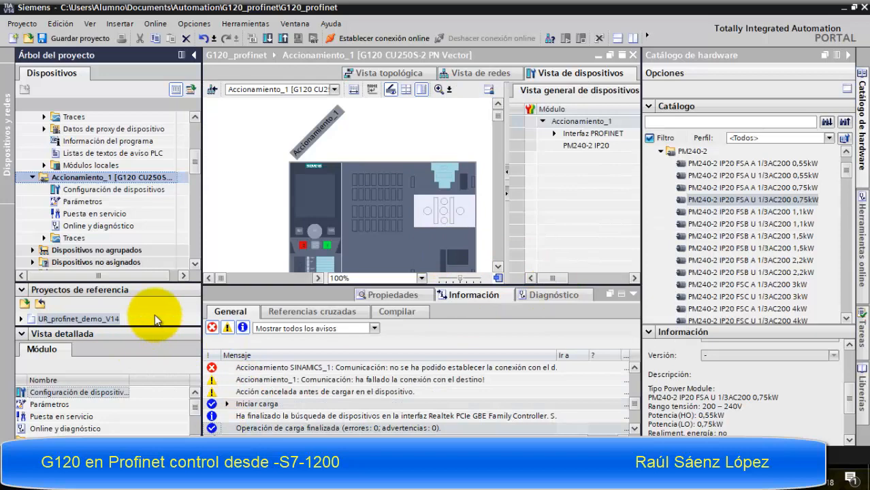
Go online with the drive from its control panel and request manual control with a 2000 ms monitoring time.
left_click(366, 457)
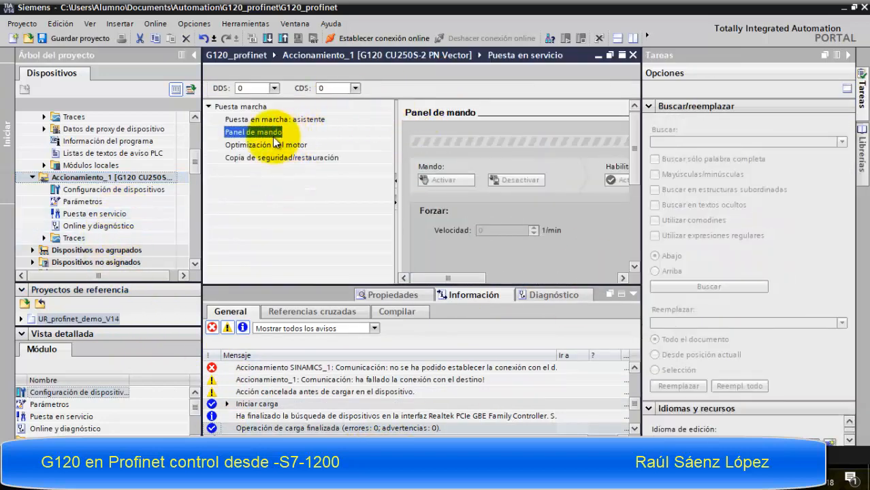
left_click(369, 39)
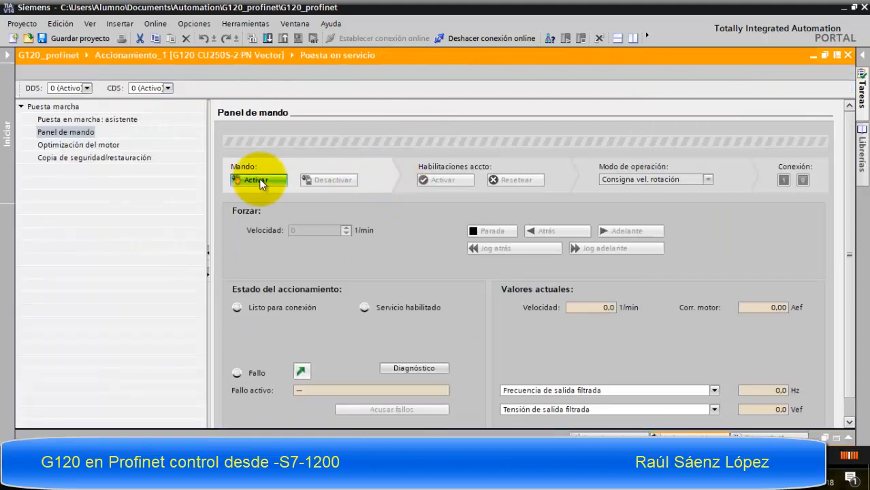
left_click(261, 185)
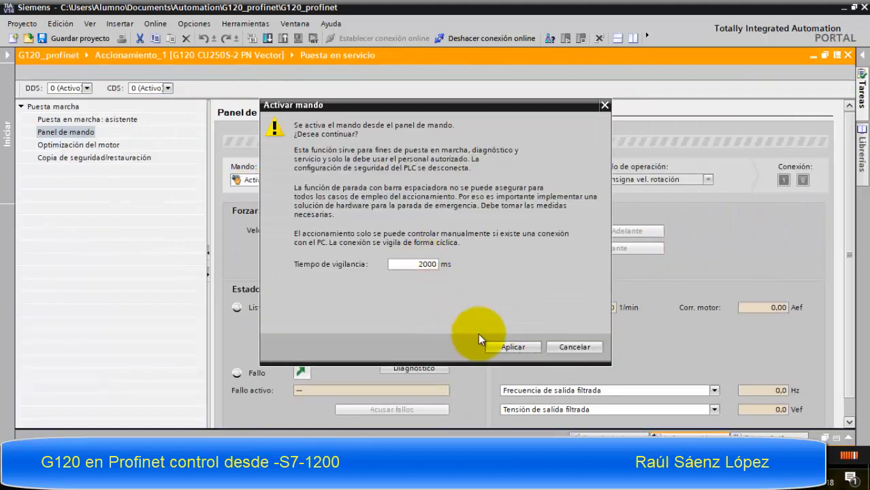
left_click(511, 346)
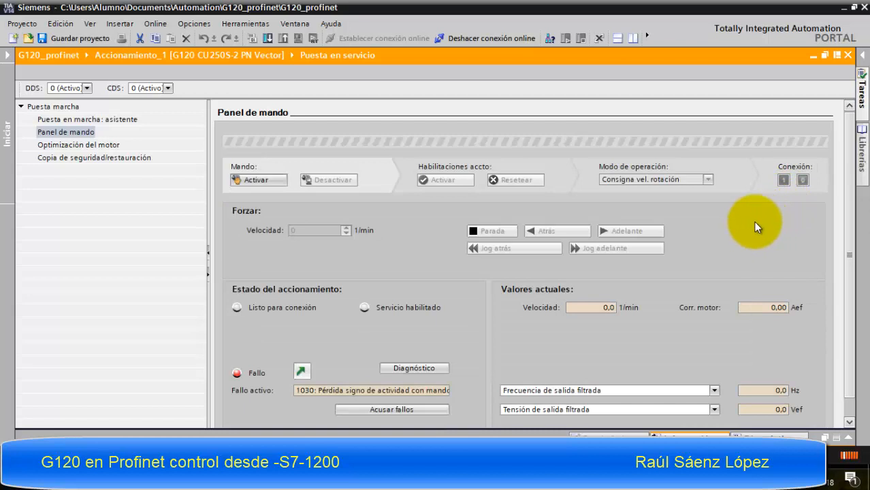
Try to activate manual control of the drive again with the 2000 ms monitoring time.
left_click(262, 183)
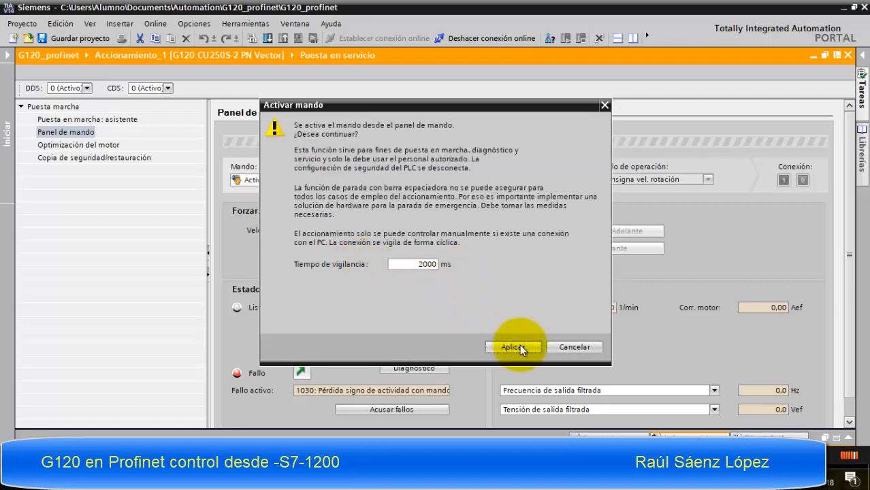
left_click(519, 346)
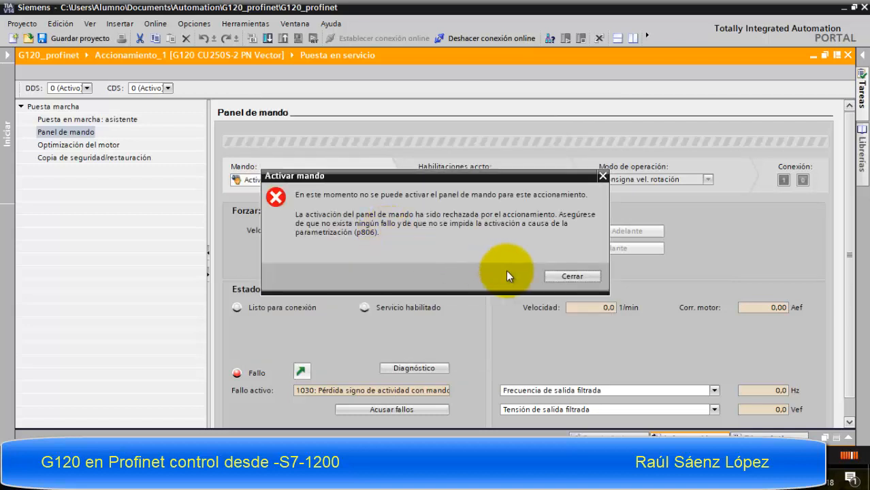
left_click(564, 277)
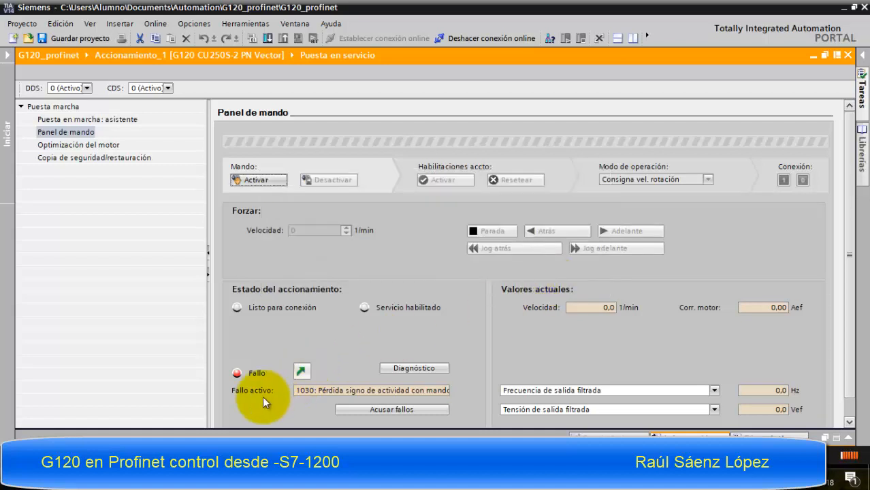
Acknowledge the active drive fault and activate manual control with the 2000 ms monitoring time.
left_click(399, 410)
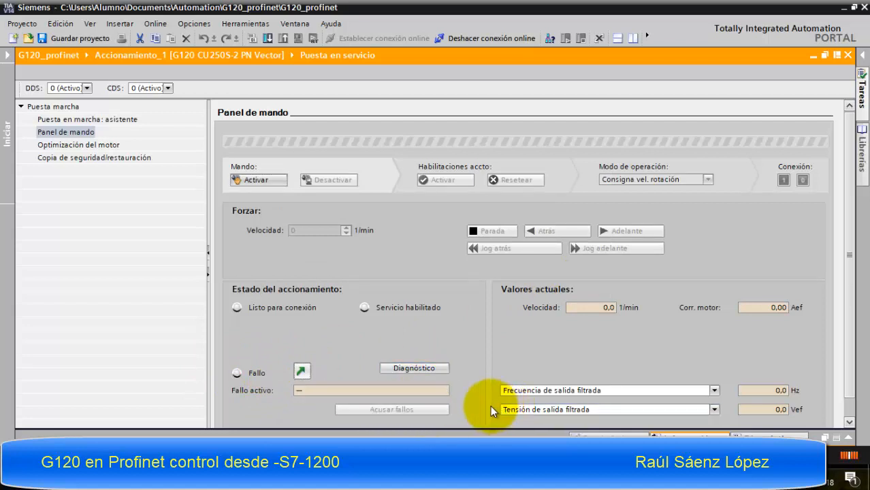
left_click(270, 179)
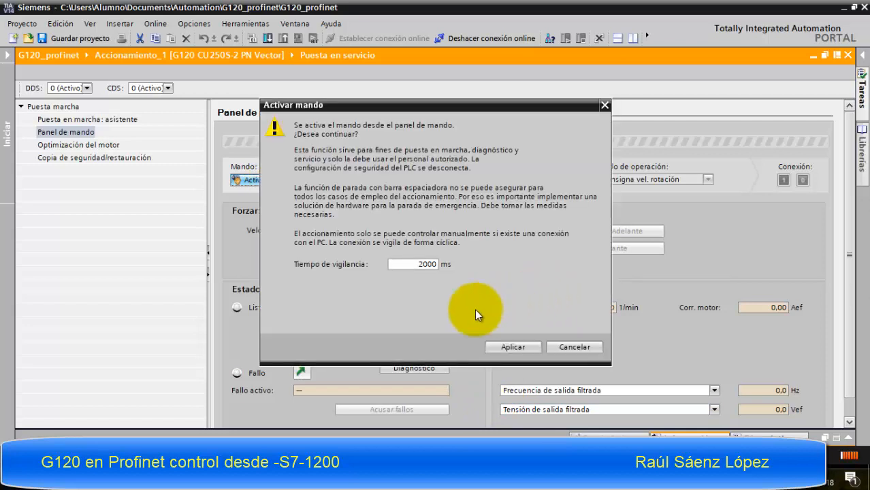
left_click(522, 347)
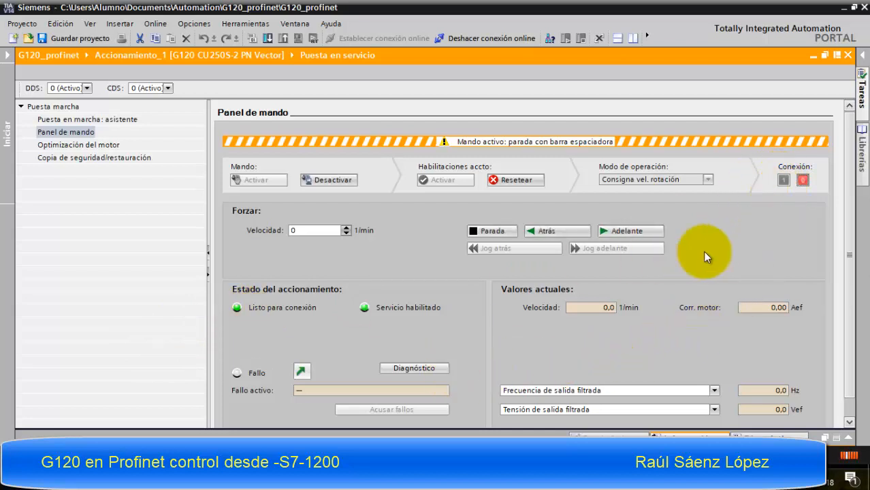
Set the drive's speed setpoint to 3000 1/min and start the motor forward from the control panel.
left_click_drag(323, 232, 229, 229)
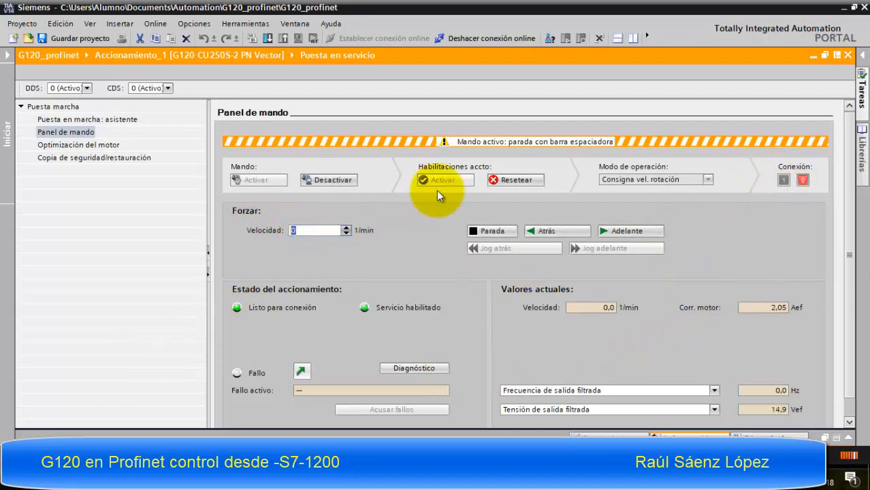
type("300")
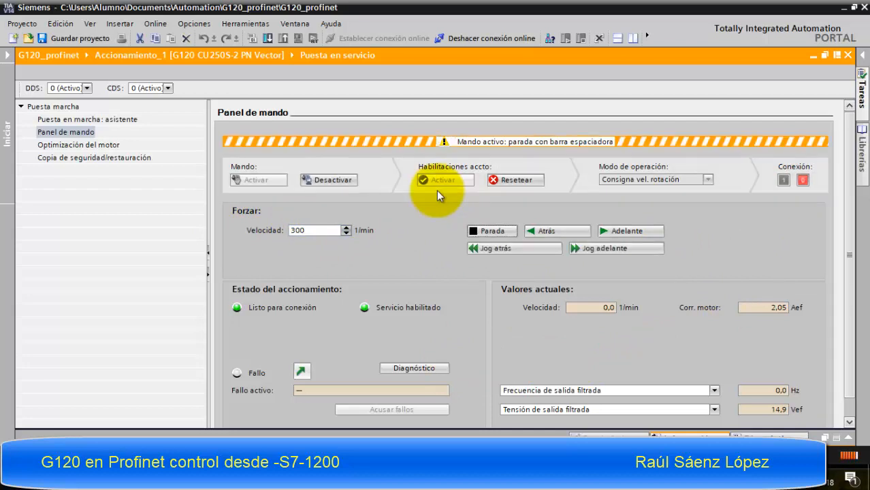
left_click(311, 230)
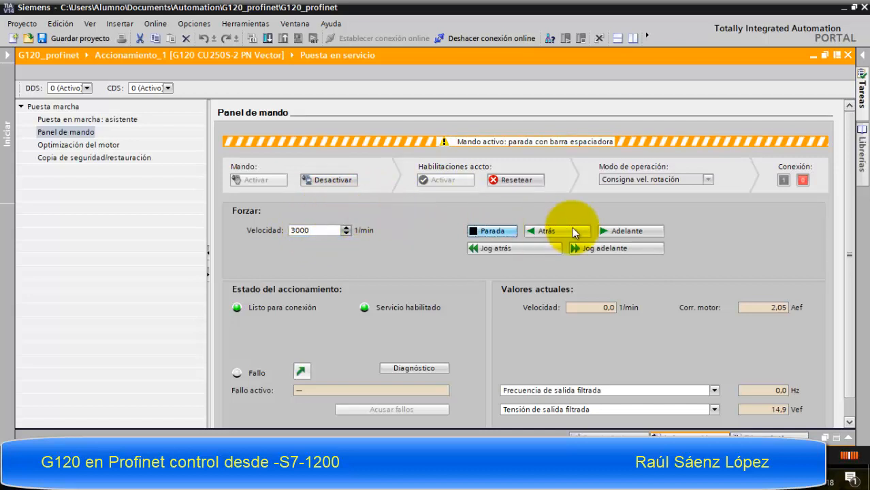
left_click(632, 231)
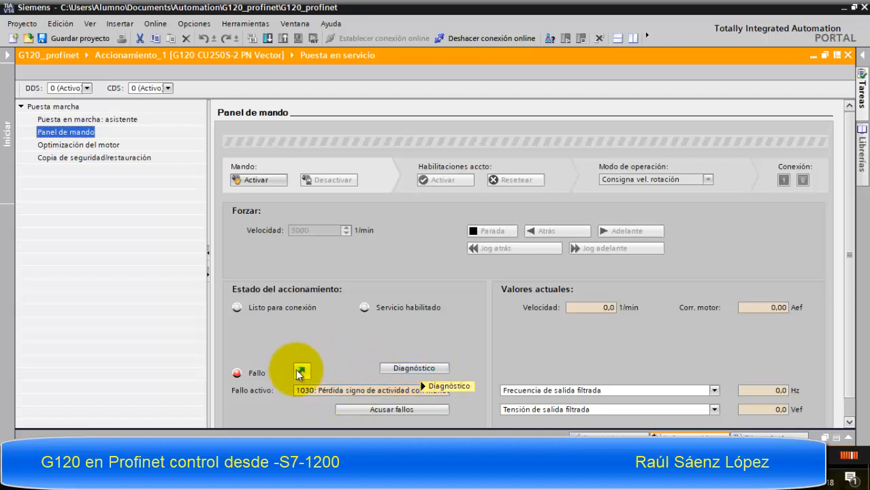
Clear fault 1030 and request manual control again with the 2000 ms monitoring time.
left_click(397, 412)
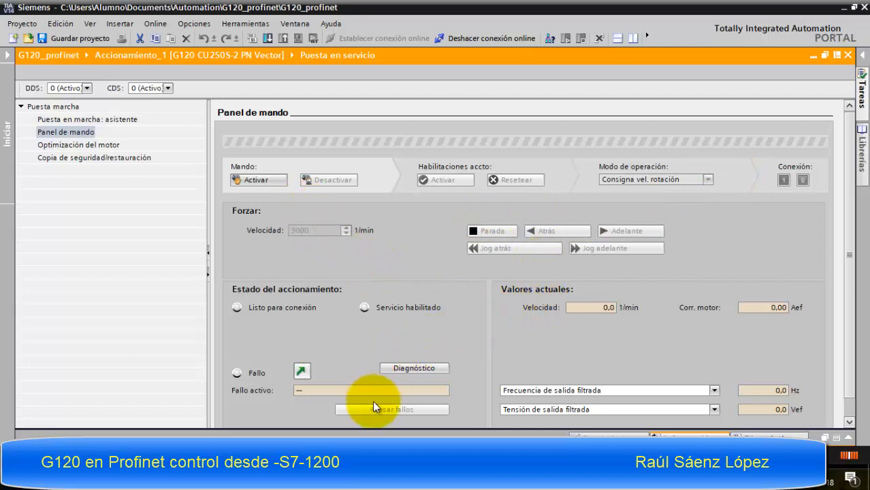
left_click(263, 179)
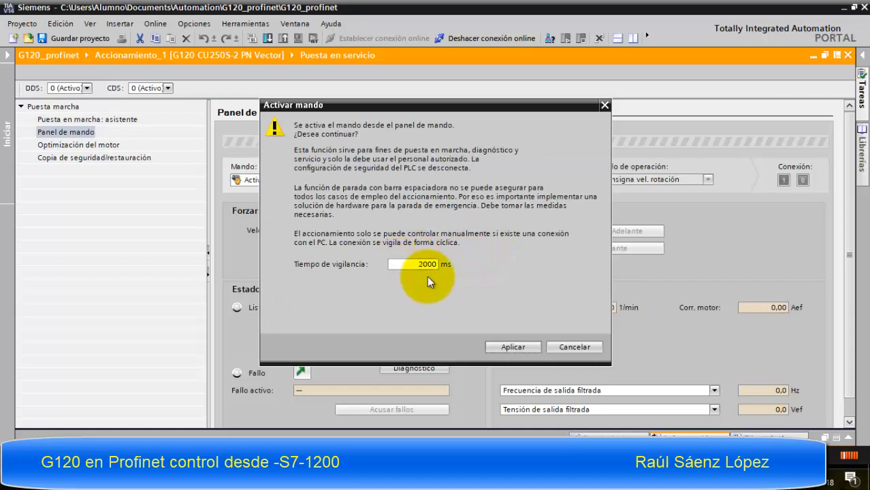
left_click(515, 347)
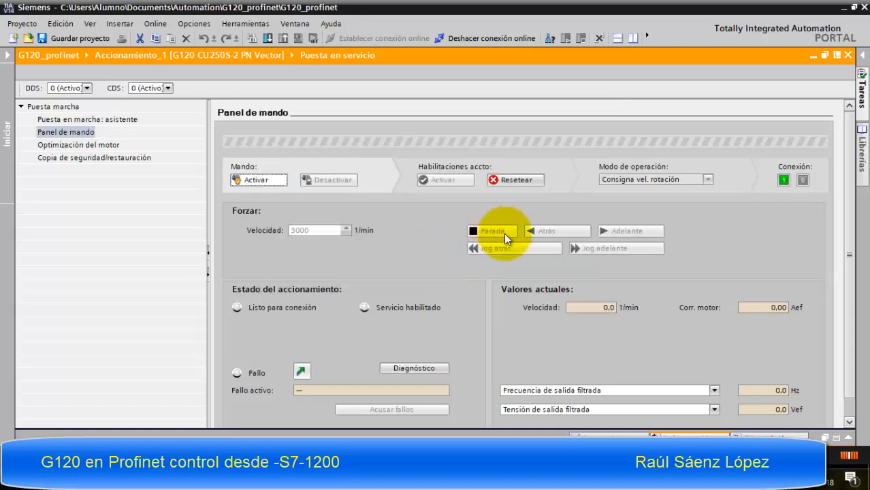
Run the motor forward again at 3000 1/min and open the drive's diagnostics.
left_click(783, 181)
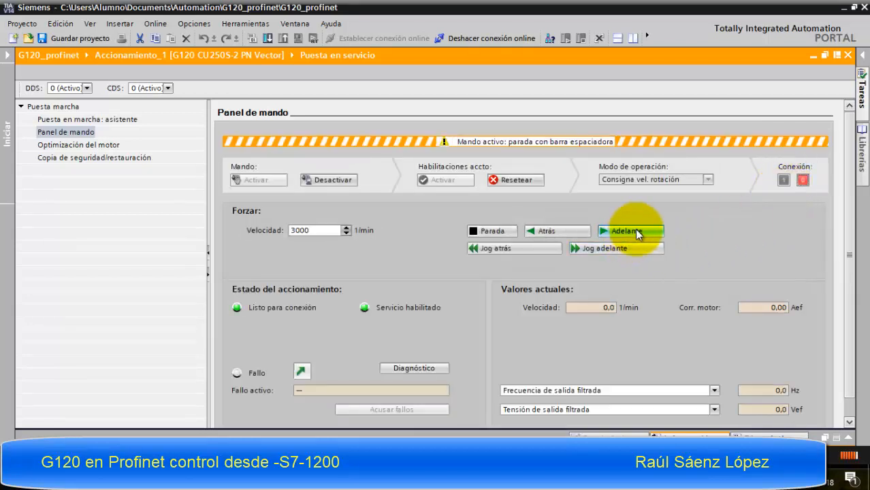
left_click(636, 231)
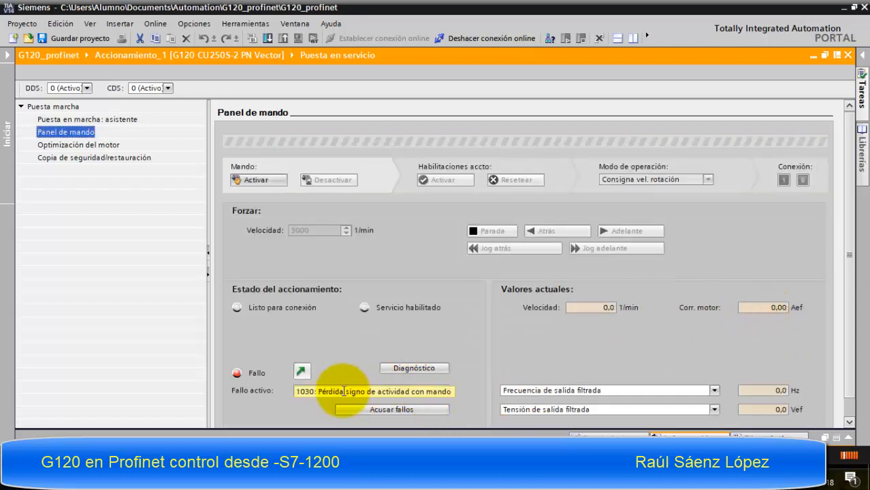
left_click(435, 368)
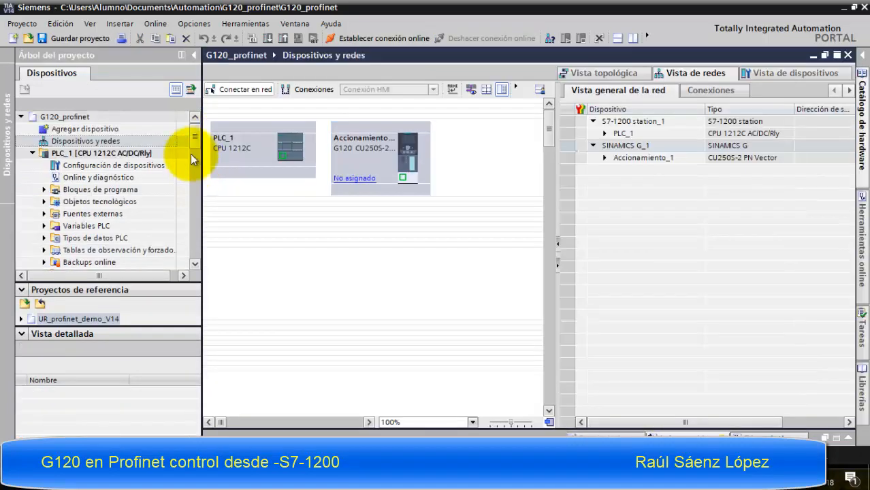
Assign Accionamiento_1 to the IO controller PLC_1.Interfaz PROFINET_1 in the network view, keeping the drive's address unchanged.
left_click(355, 179)
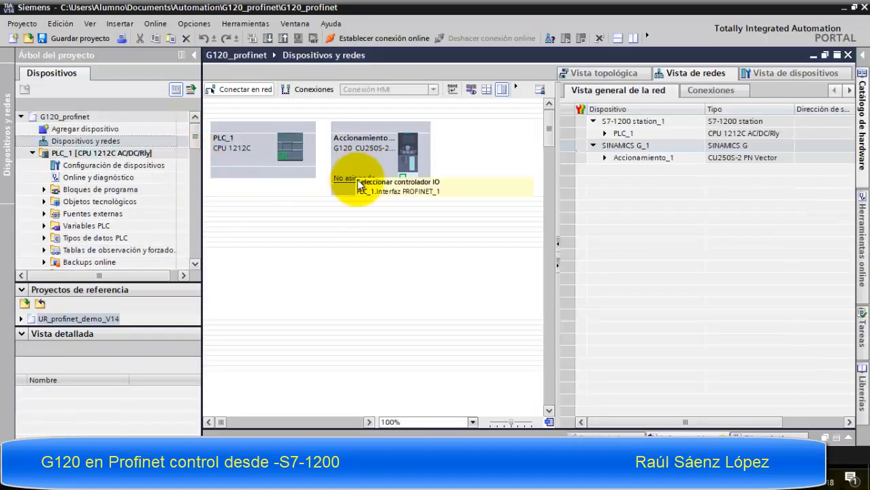
left_click(397, 193)
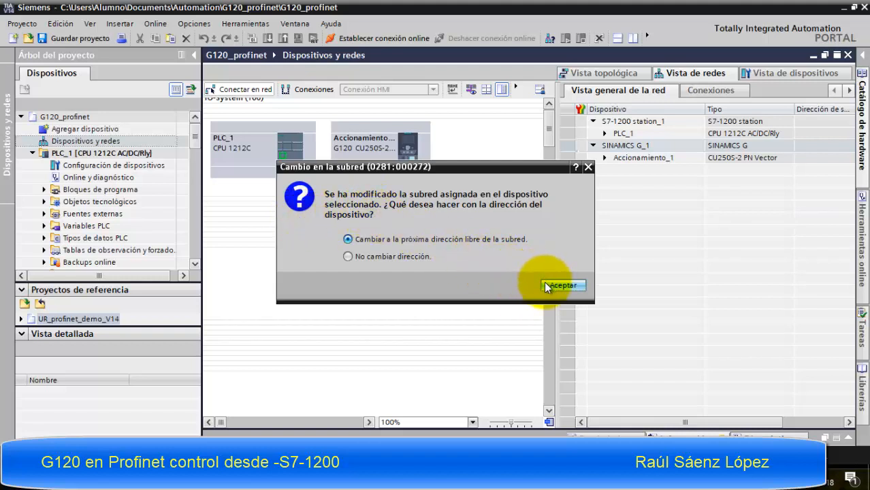
left_click(388, 257)
left_click(557, 286)
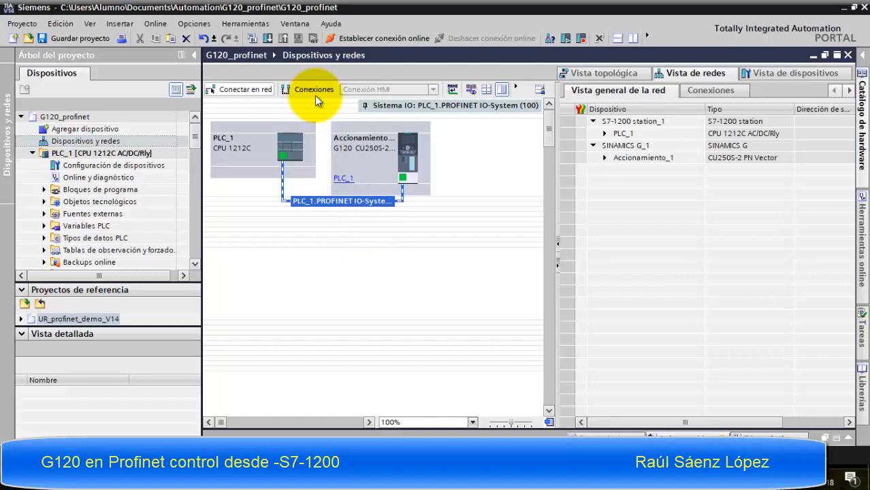
Show the interface addresses in the network view and check the port properties of PLC_1's PROFINET interface.
left_click(471, 89)
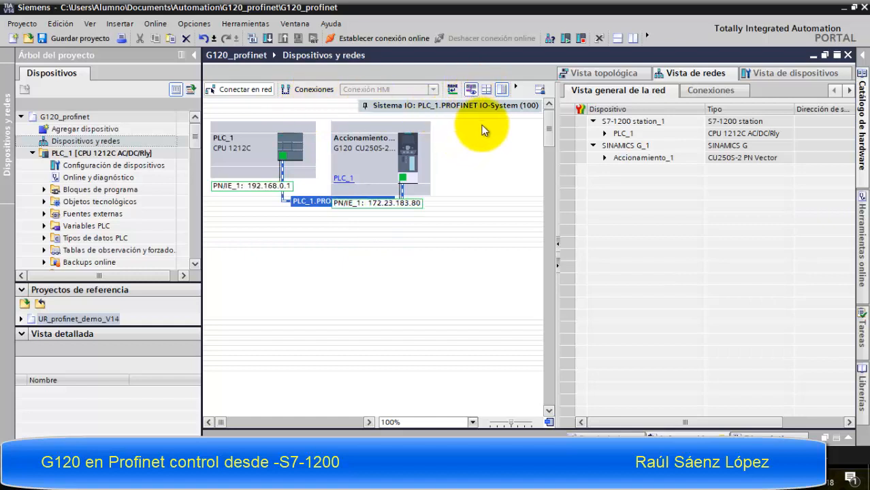
left_click(282, 158)
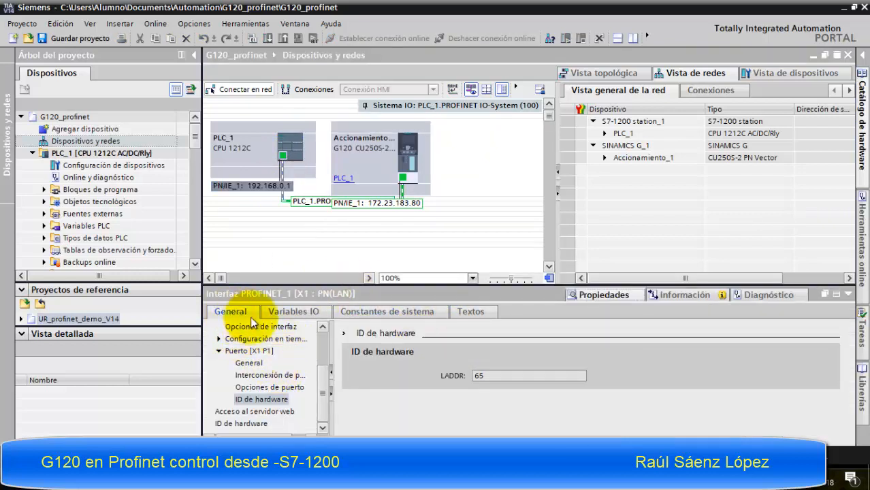
left_click(262, 185)
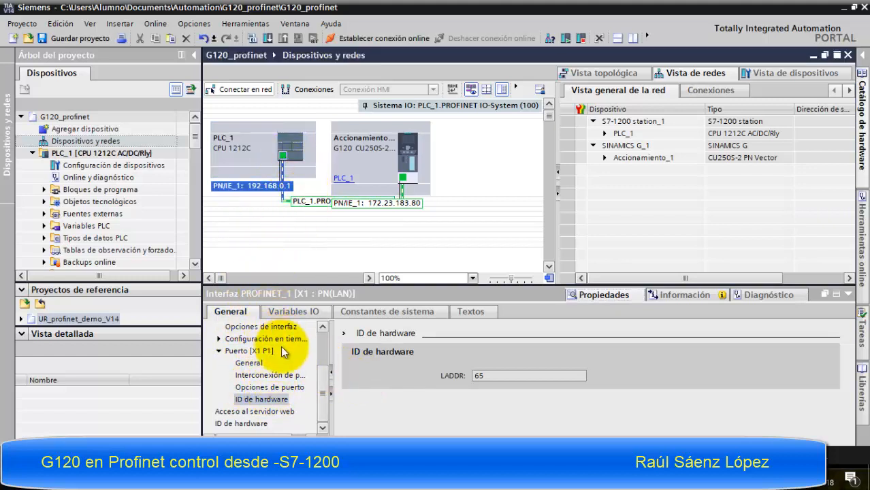
left_click(248, 363)
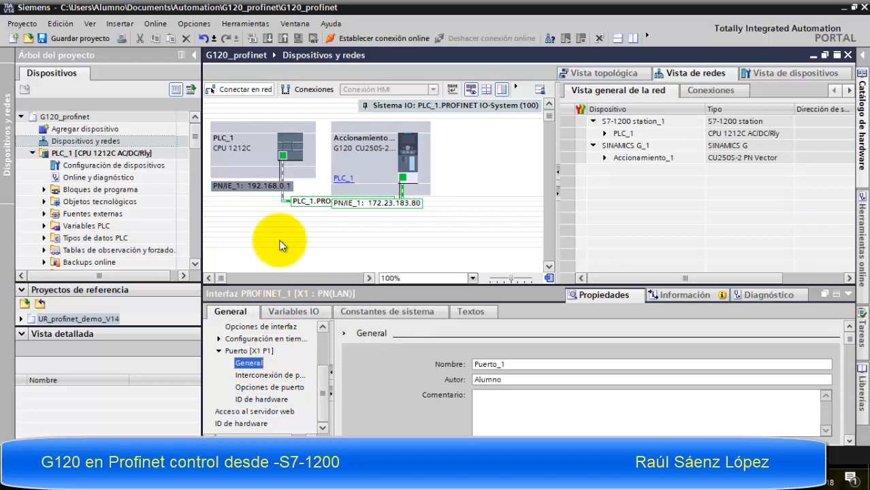
left_click(293, 146)
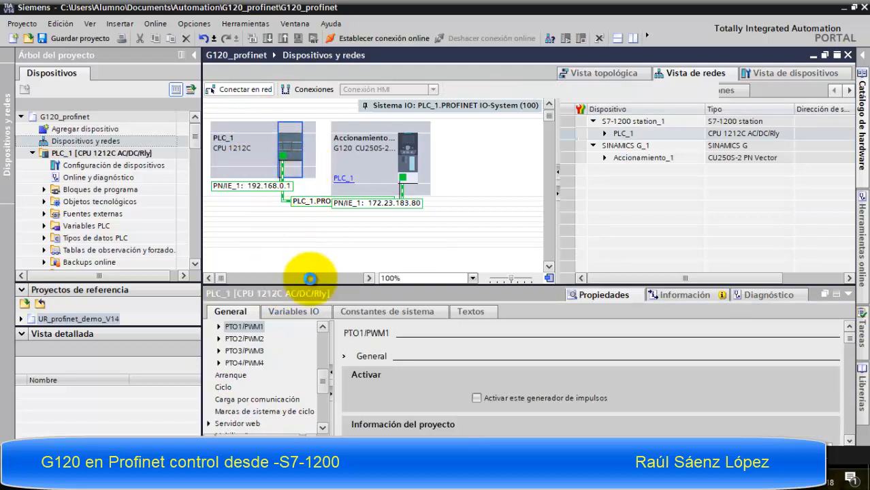
Open the device view of PLC_1 and display the Ethernet address settings of its PROFINET interface.
double_click(288, 159)
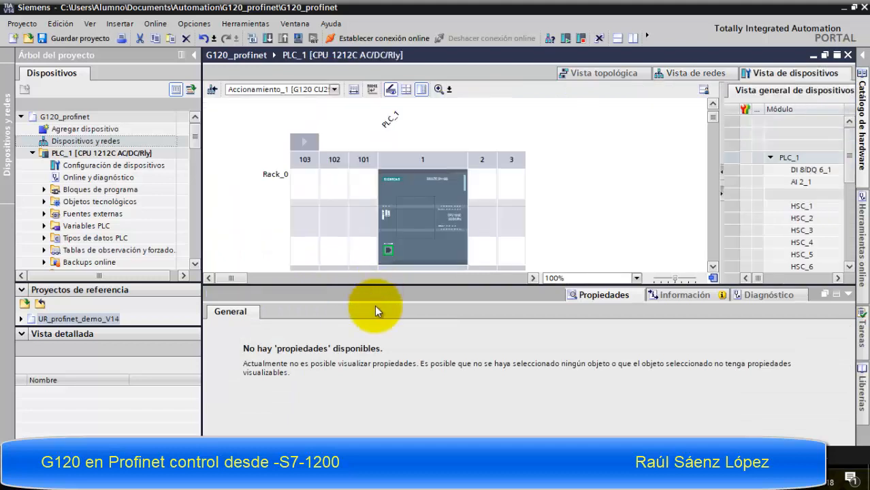
left_click(388, 248)
left_click(596, 294)
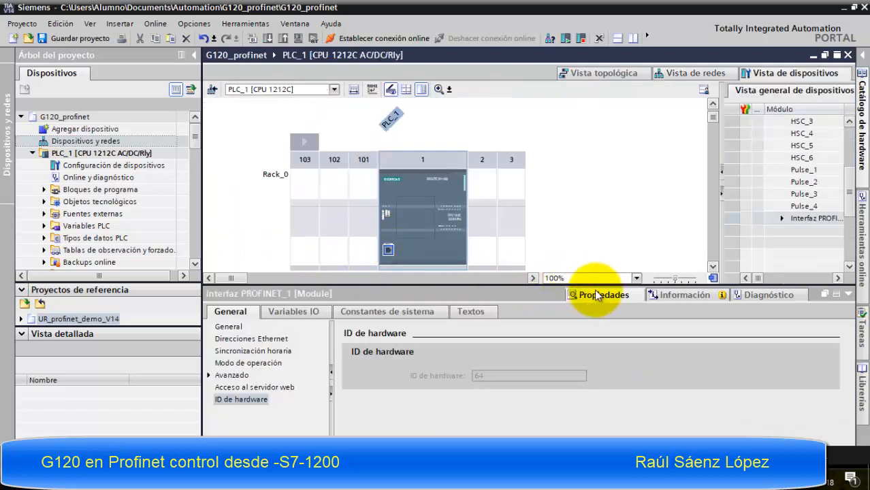
left_click(260, 339)
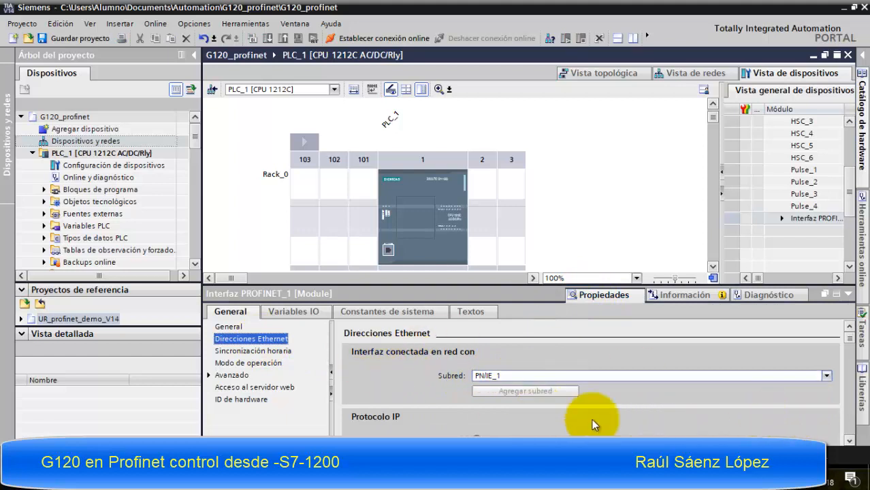
scroll(851, 423, "down", 5)
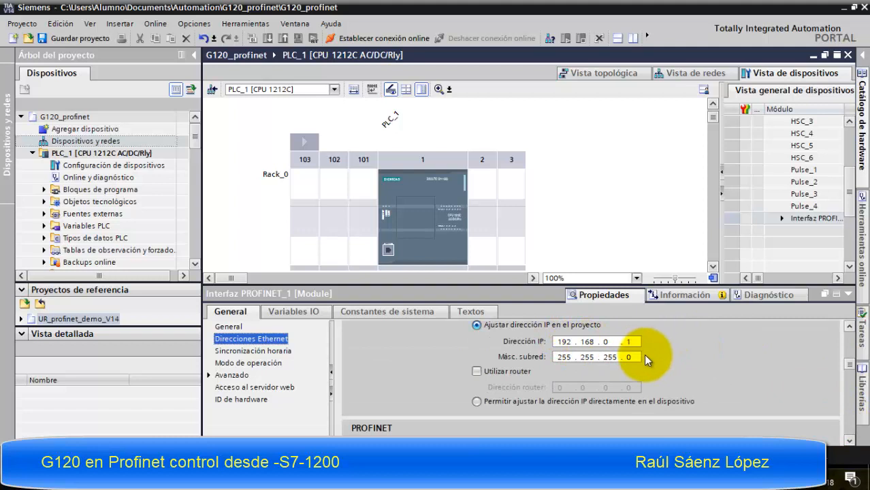
Set PLC_1's IP address to 172.23.183.102 and its subnet mask to 255.255.255.128.
left_click(565, 343)
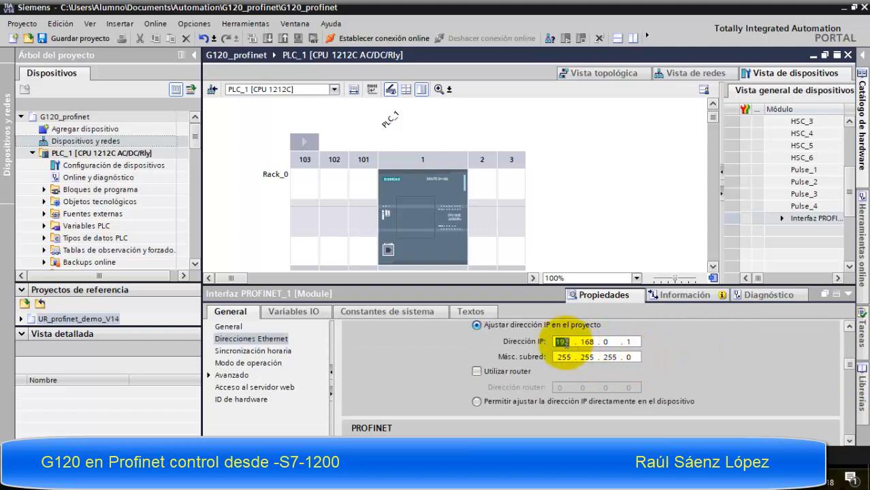
type("17")
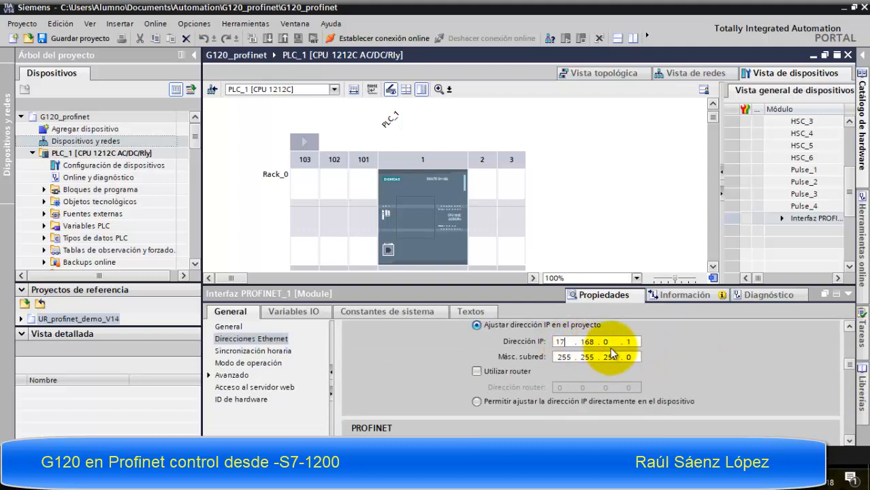
type("2")
type("023")
type("183")
type("1")
type("02")
left_click(631, 357)
type("128")
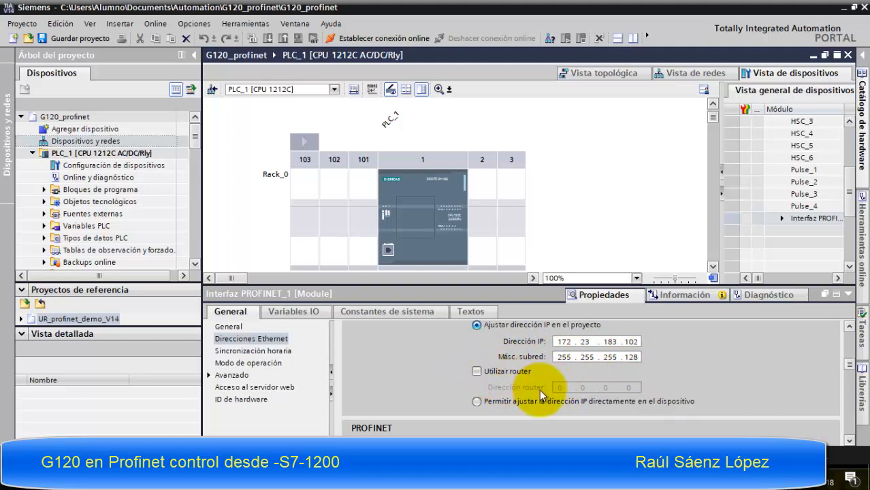
Enable the use of a router for PLC_1's PROFINET interface and set the router address to 172.23.183.1.
left_click(477, 370)
left_click(575, 390)
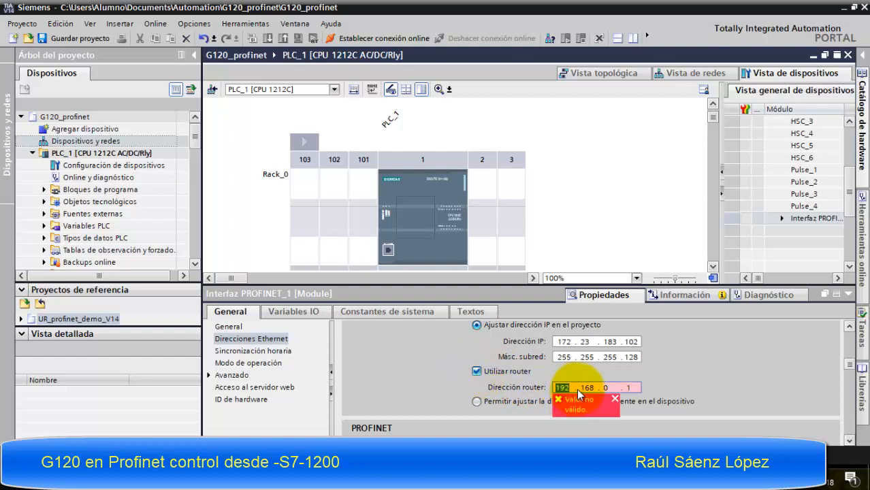
type("172 . ")
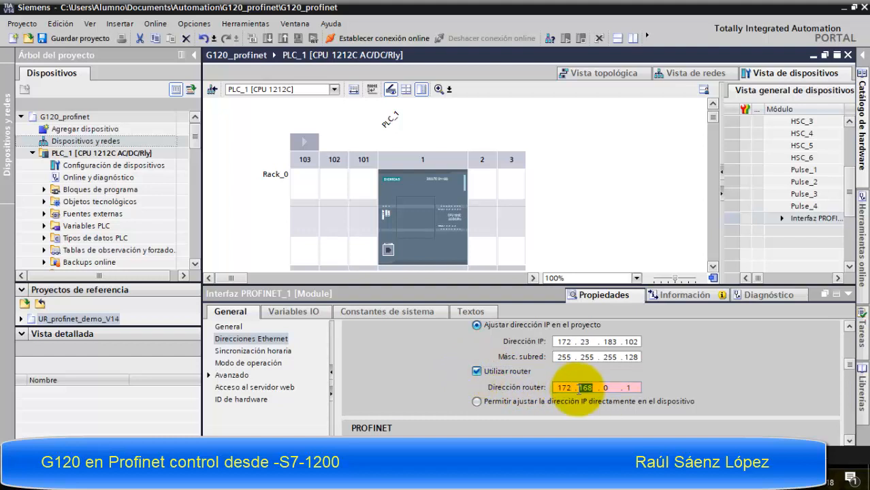
type("23 . 1")
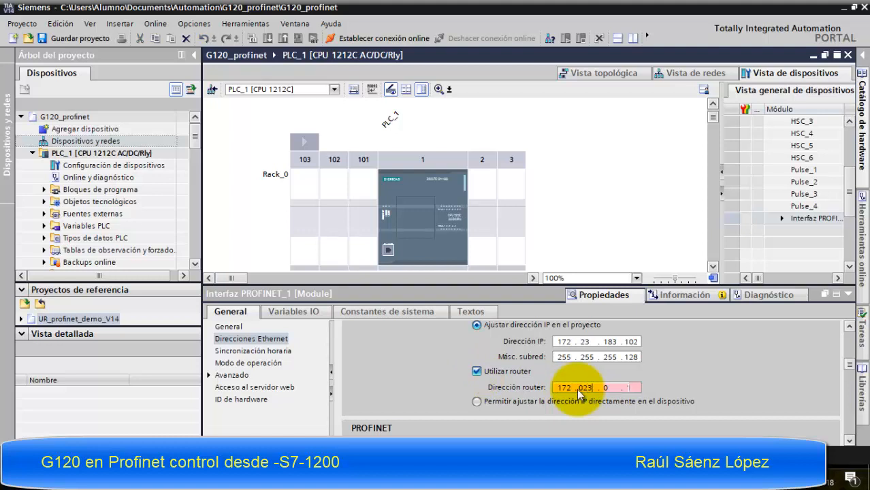
type("82 .")
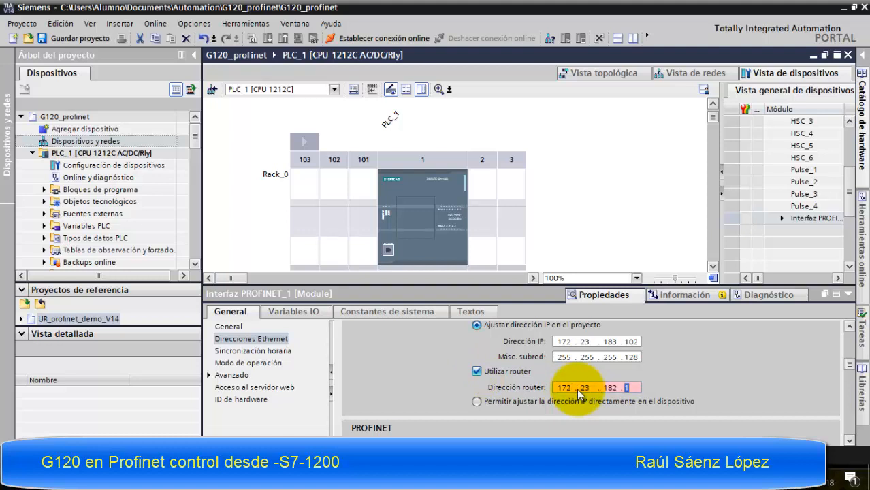
double_click(613, 387)
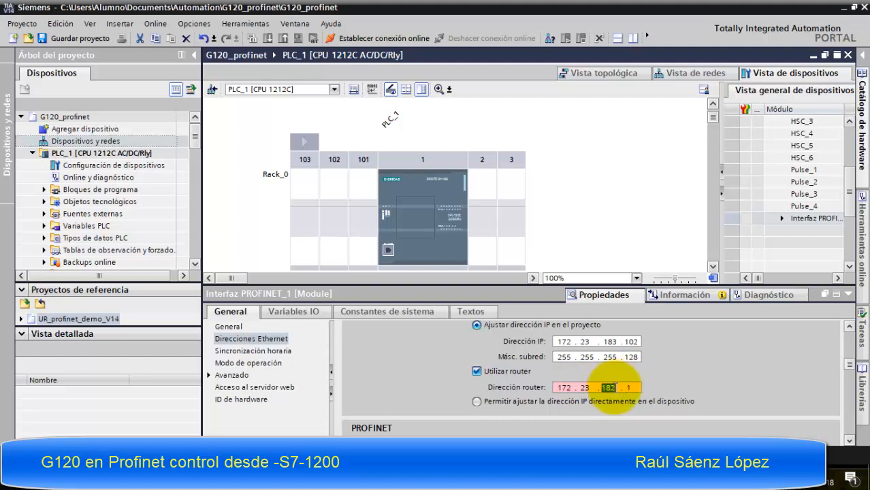
left_click(618, 387)
type("3")
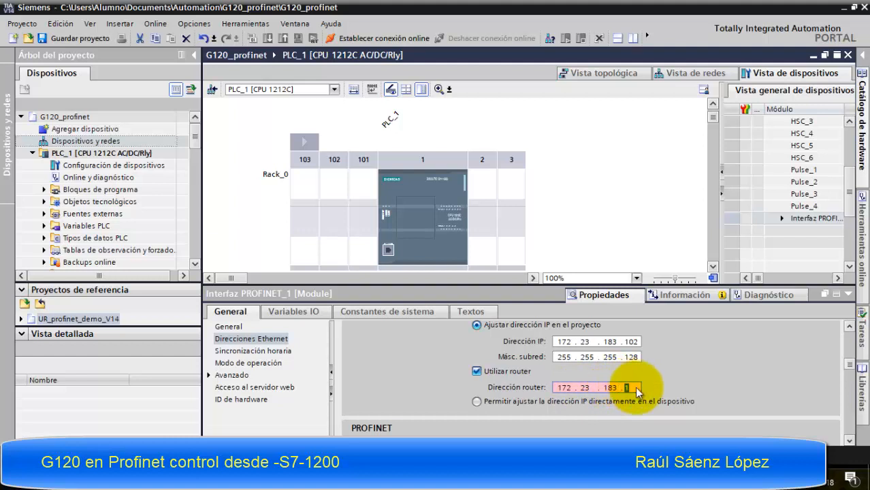
left_click(746, 393)
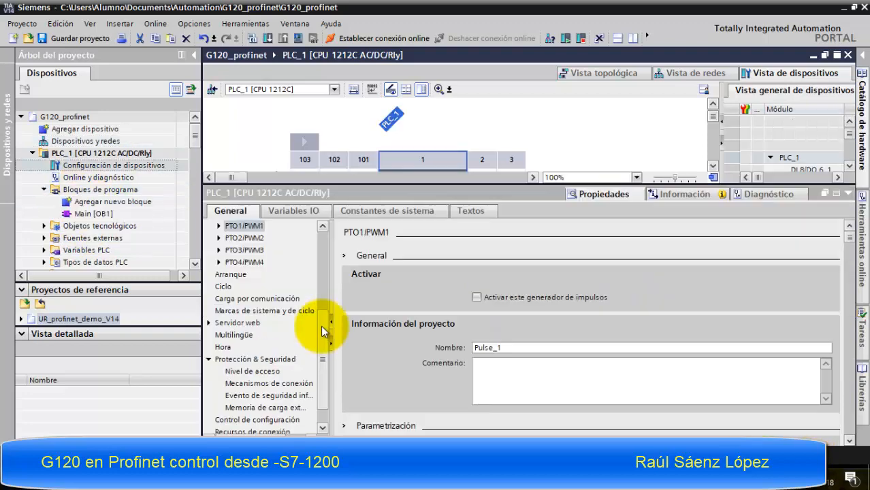
Open PLC_1's address overview, sort it by type and check the input and output addresses of the drive's standard telegram 1.
scroll(301, 377, "down", 1)
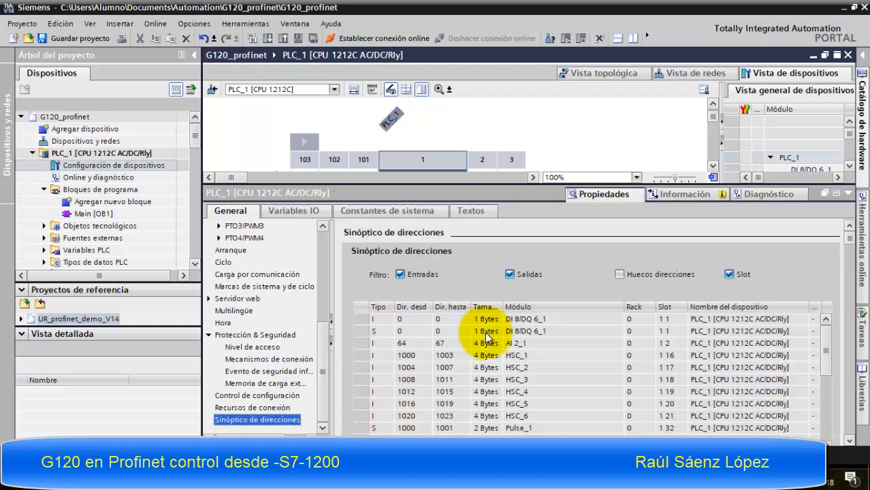
left_click(378, 307)
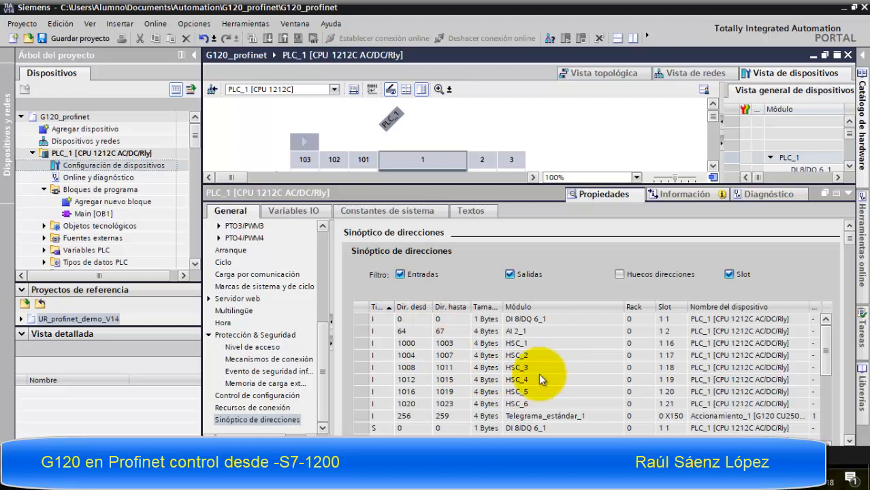
scroll(513, 373, "down", 2)
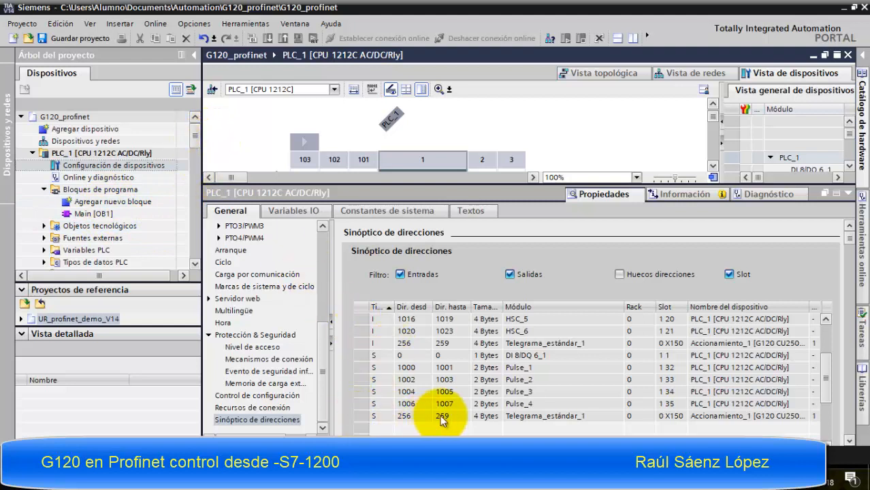
scroll(422, 393, "up", 3)
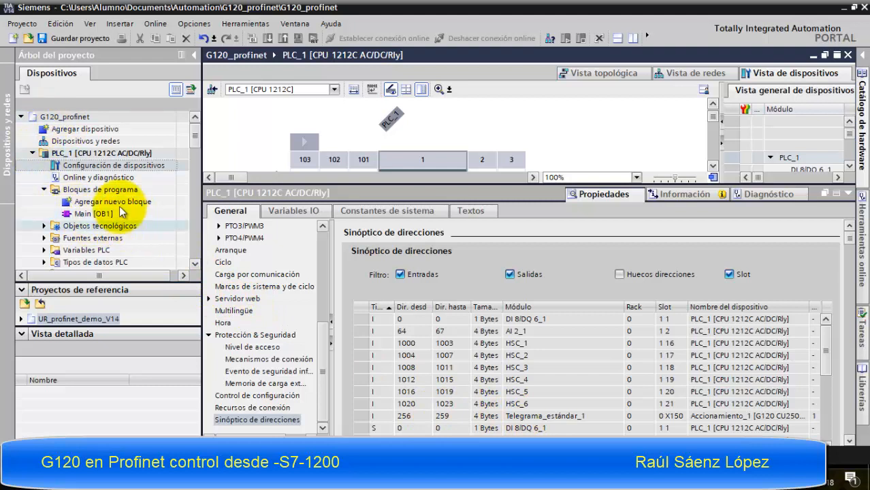
Show all PLC variables of PLC_1 and add a variable named "Palabra de mando".
double_click(103, 249)
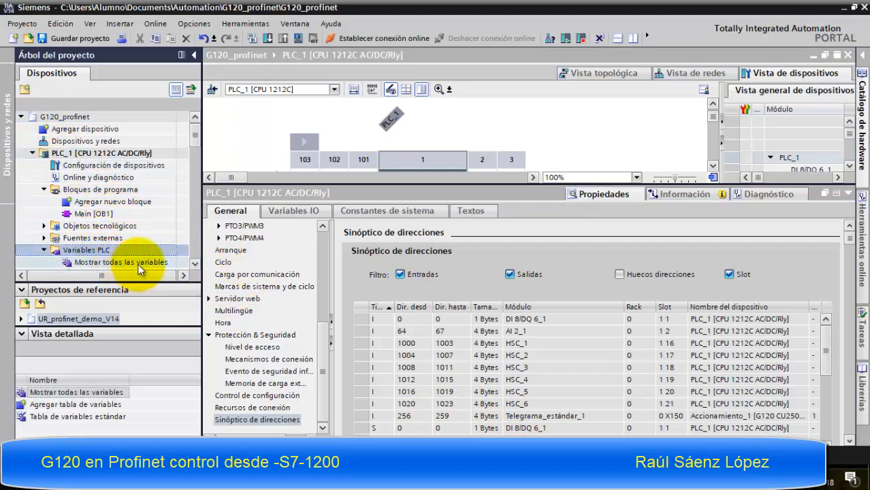
left_click(140, 263)
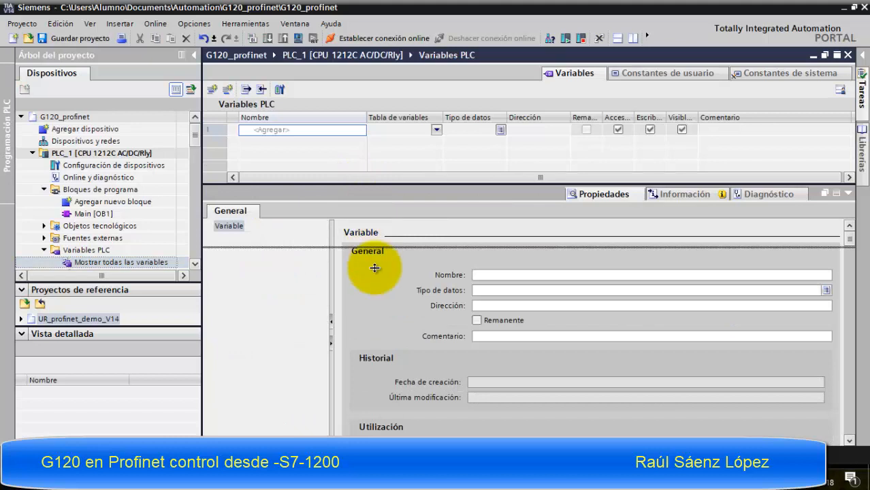
left_click(295, 130)
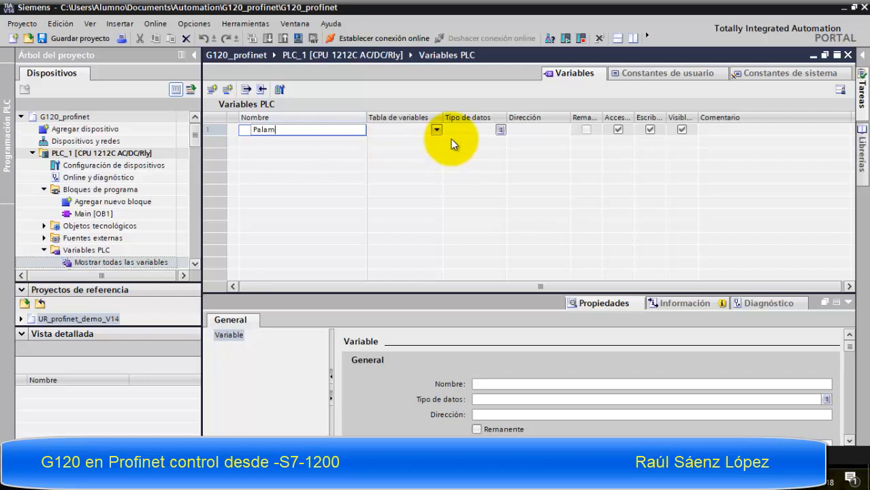
type("Palabra de mando")
key("Tab")
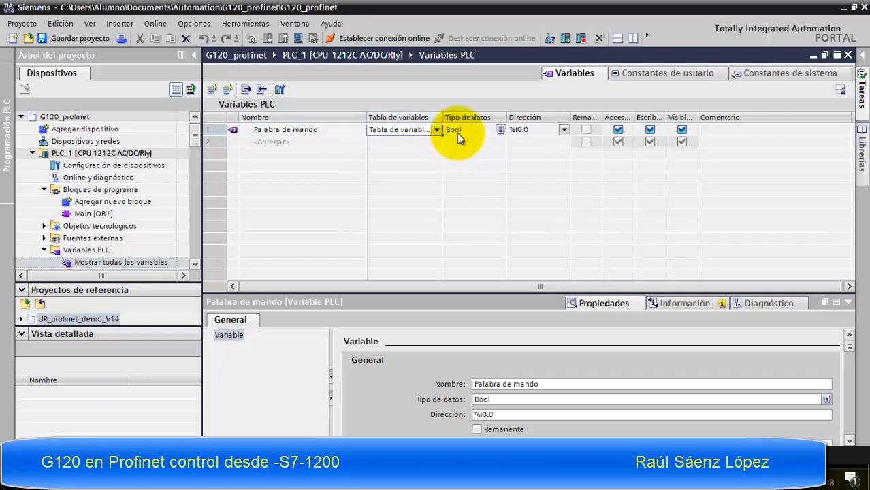
Set the data type of "Palabra de mando" to Word and its address to %QW256.
left_click(454, 132)
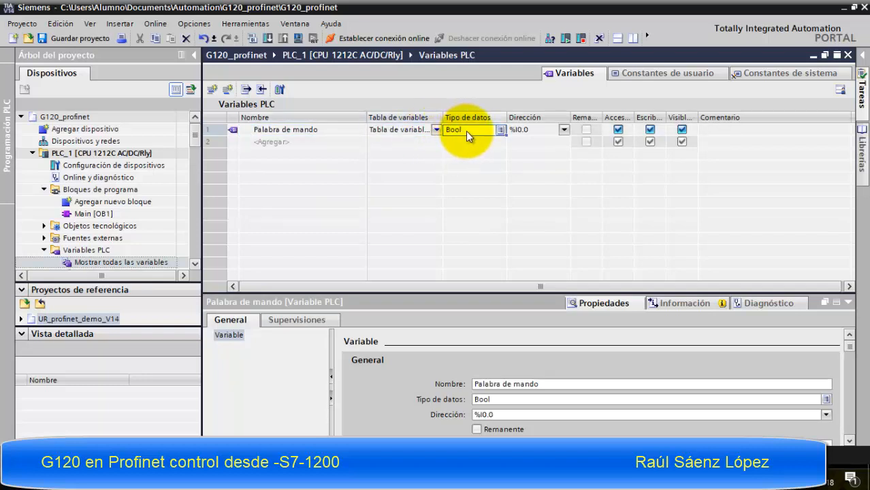
type("Word")
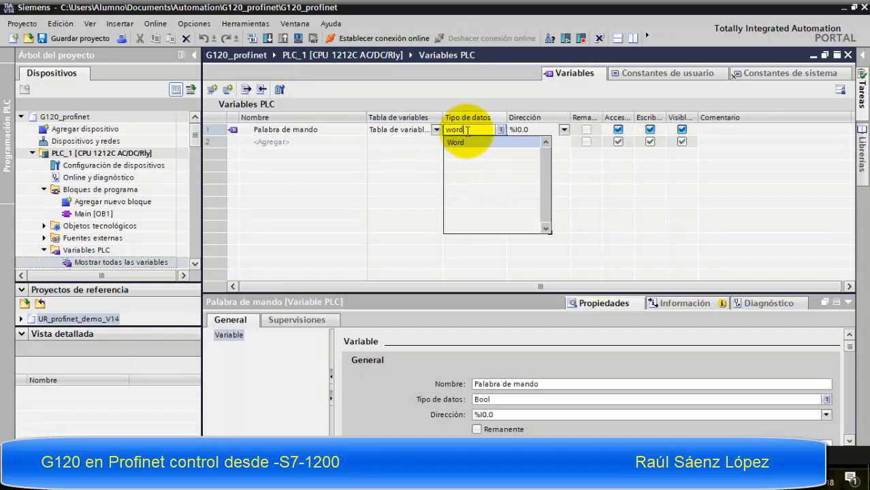
key("Return")
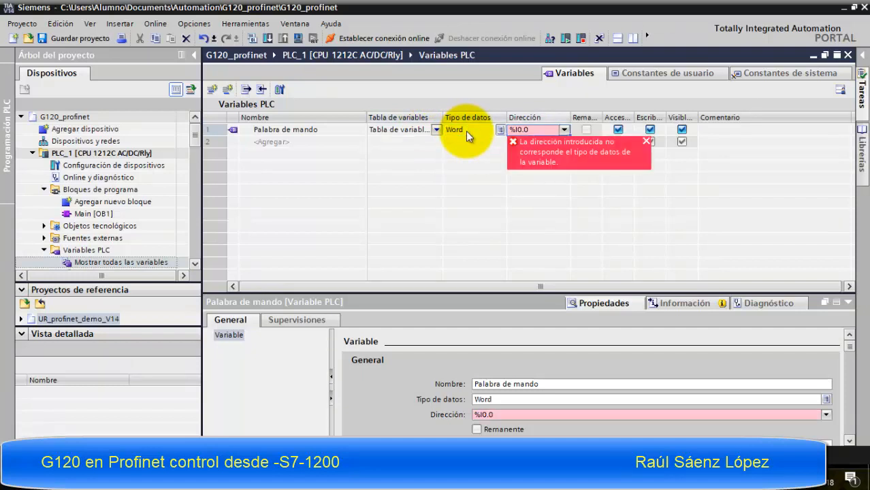
type("qw256")
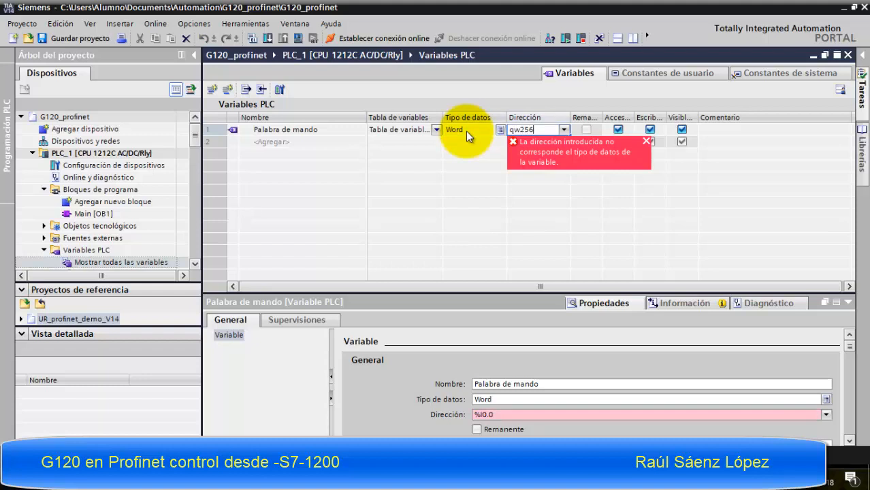
key("Return")
Add a PLC variable named "Consigna_velocidad" with data type Int at address %QW258.
left_click(313, 141)
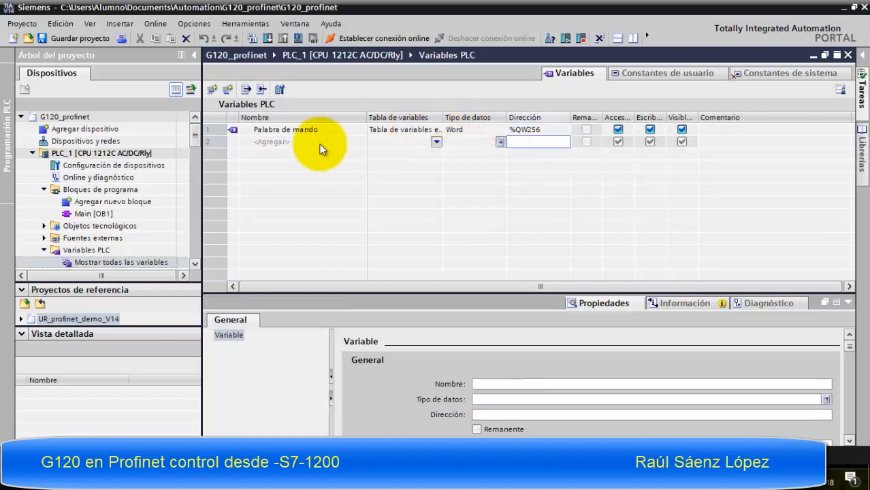
type("Consigna")
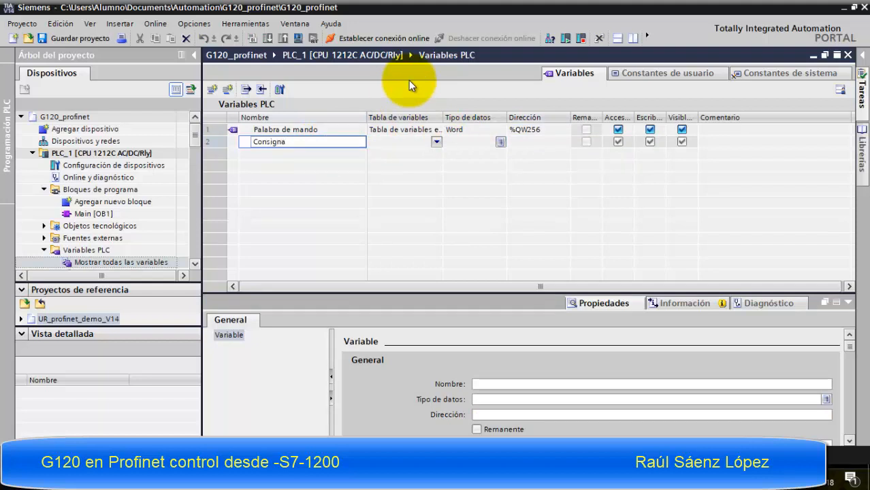
type("_velocidad")
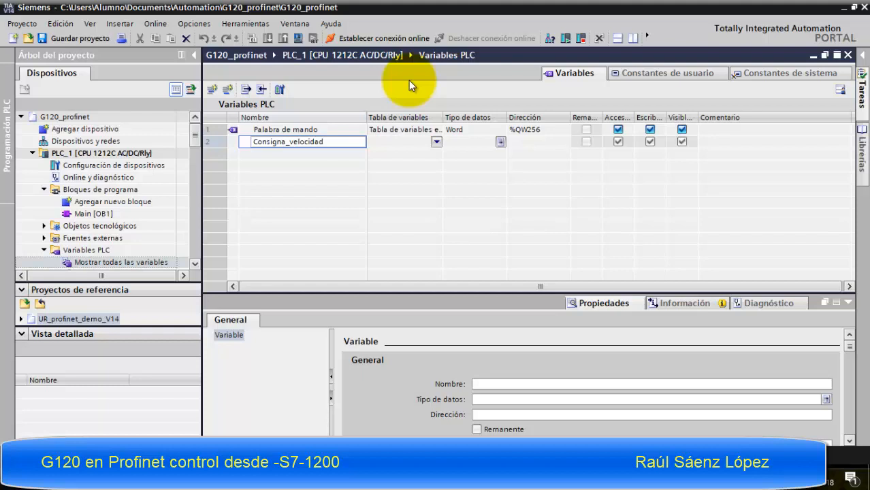
key("Tab")
key("Tab")
type("Int")
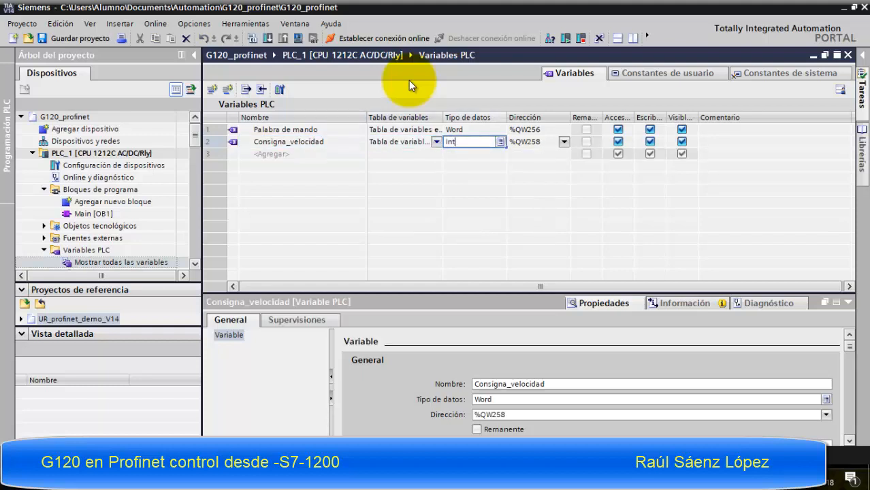
key("Tab")
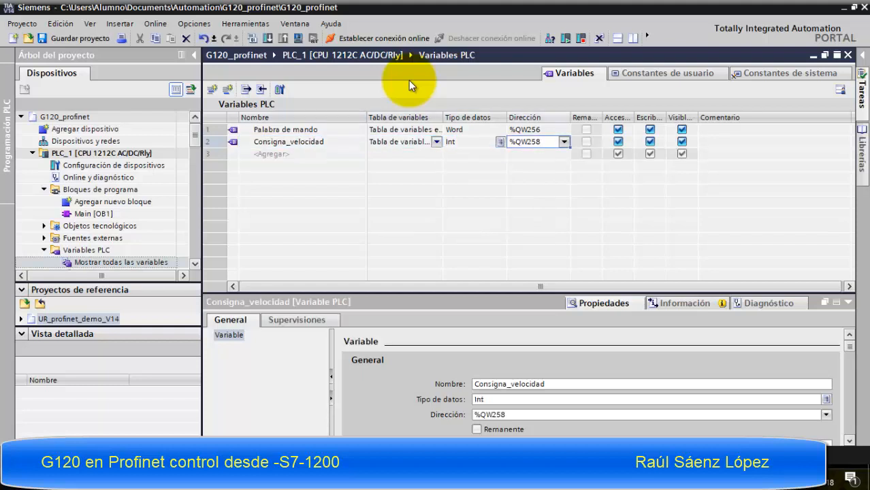
Add a PLC variable named "Palabra_estado" with data type Word and address %IW256.
left_click(300, 153)
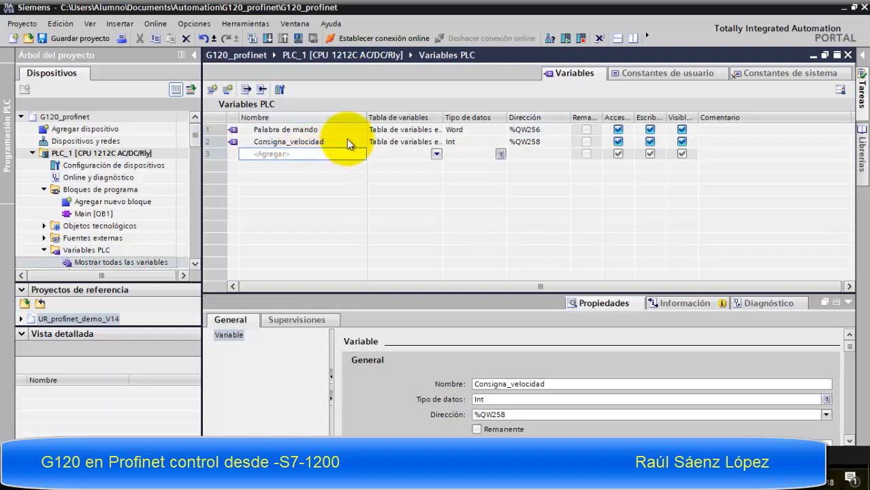
type("Pala")
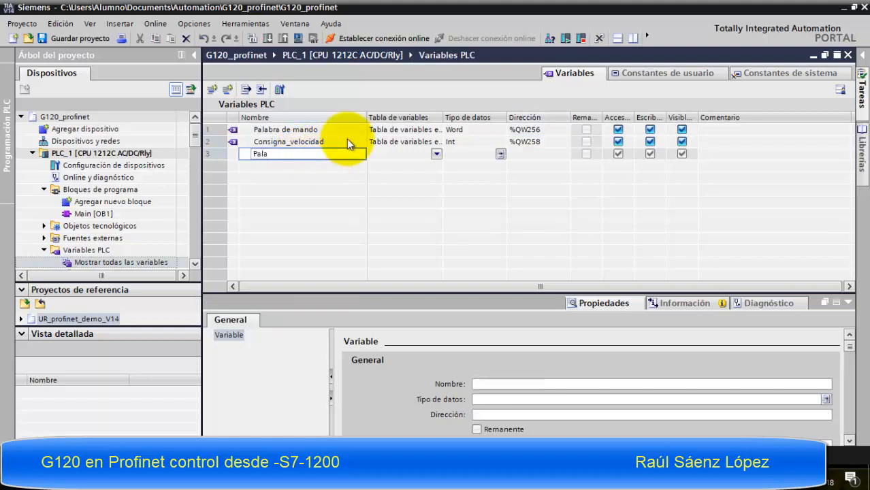
type("bra_estado")
key("Tab")
key("Tab")
type("Word")
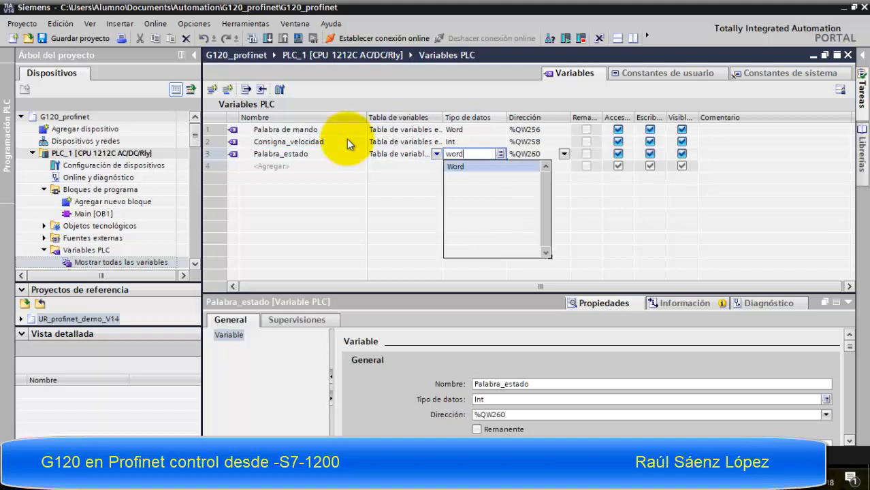
key("Tab")
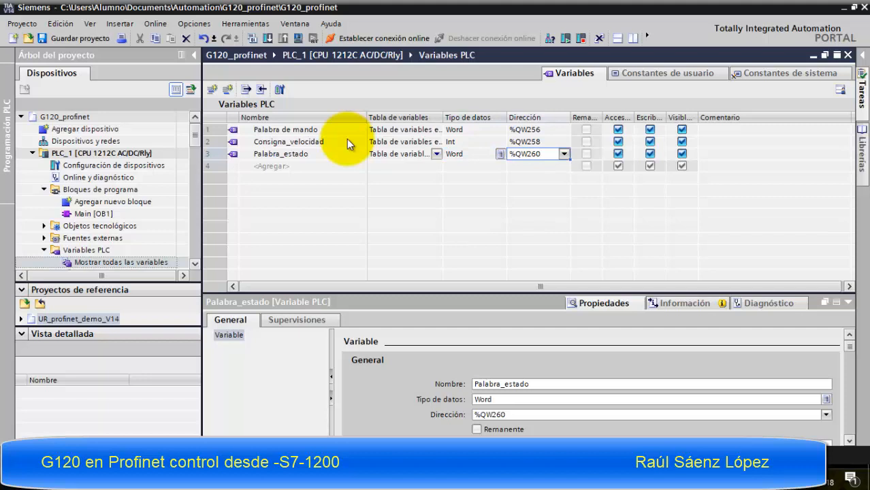
key("BackSpace")
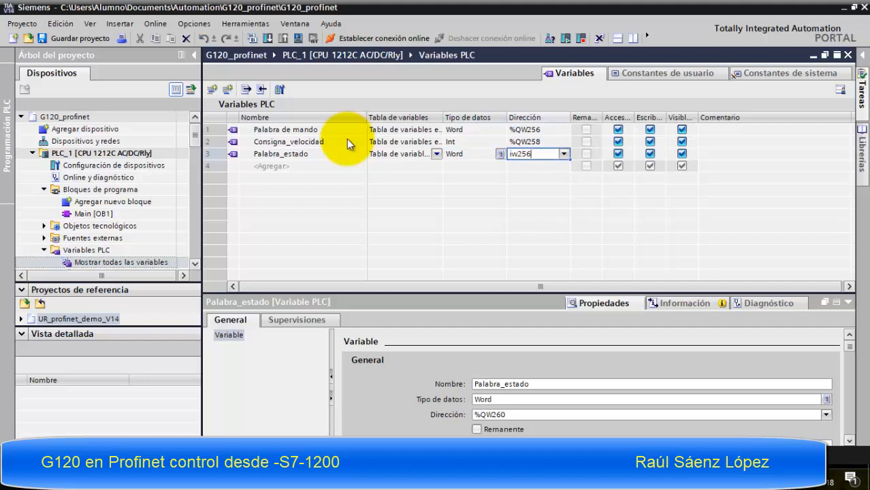
type("iw256")
key("Return")
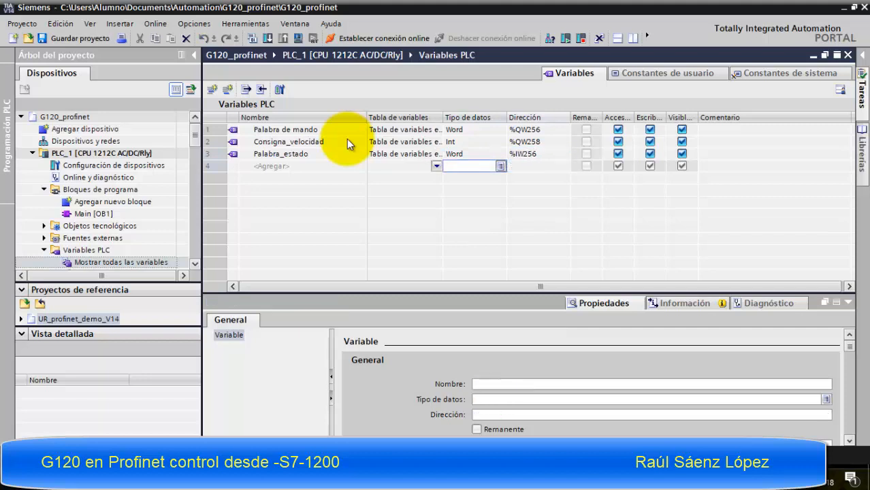
Add a PLC variable named "Velocidad_real" with data type Int at address %IW258.
key("Left")
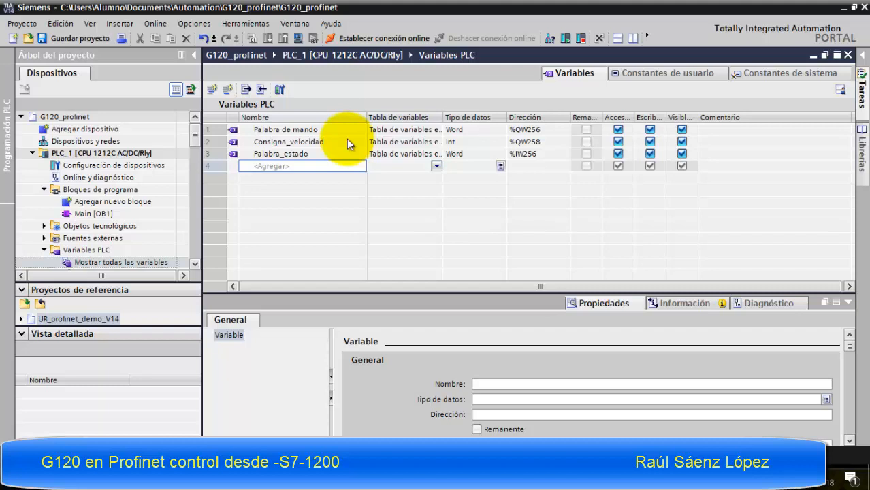
type("Ve")
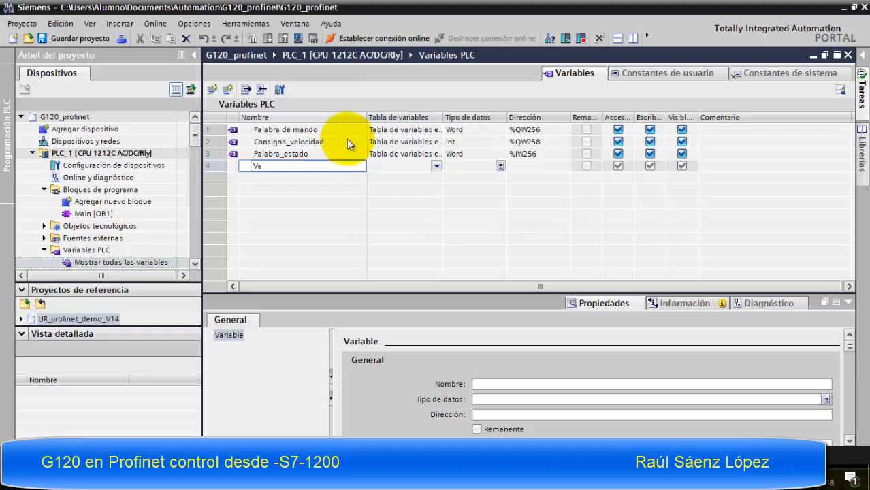
type("locidad_real")
key("Tab")
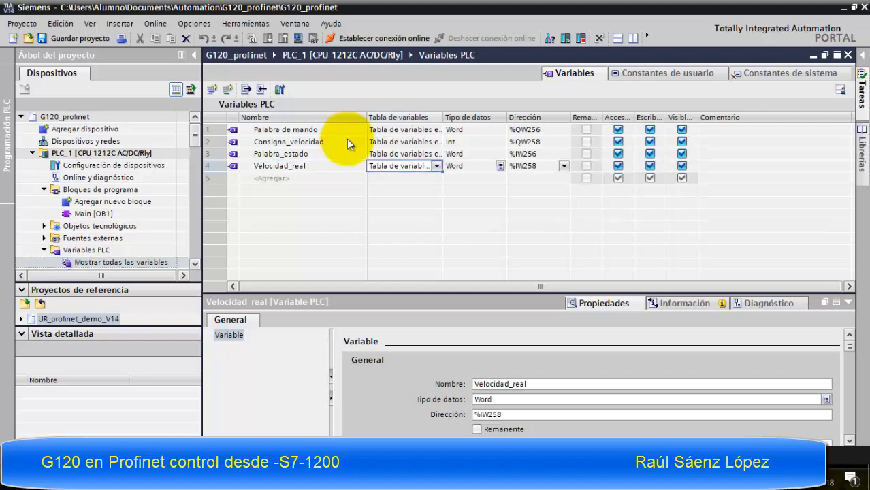
key("Tab")
type("Int")
key("Tab")
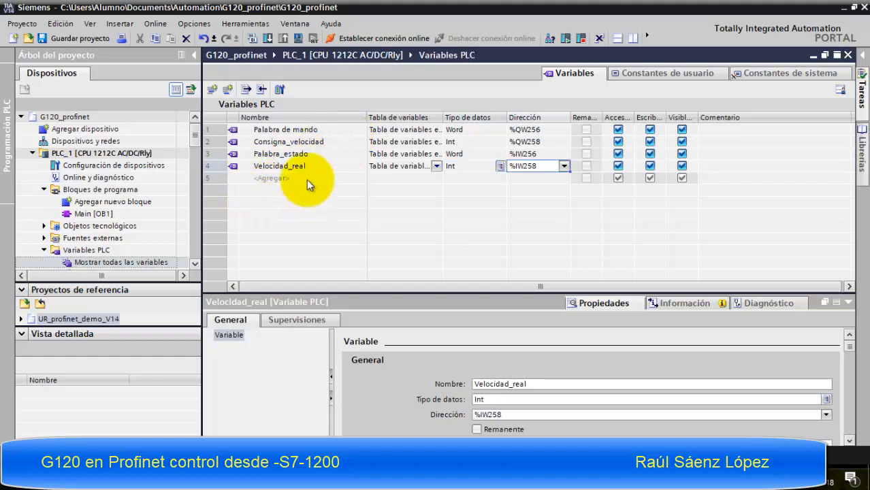
Open the Main [OB1] block and insert a normally open contact with operand M0.0 in segment 1.
double_click(108, 213)
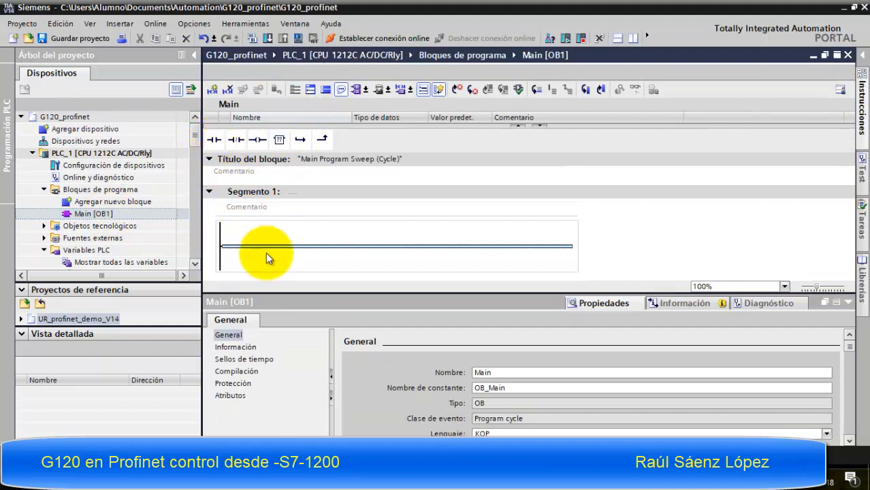
left_click(213, 139)
left_click_drag(214, 139, 253, 245)
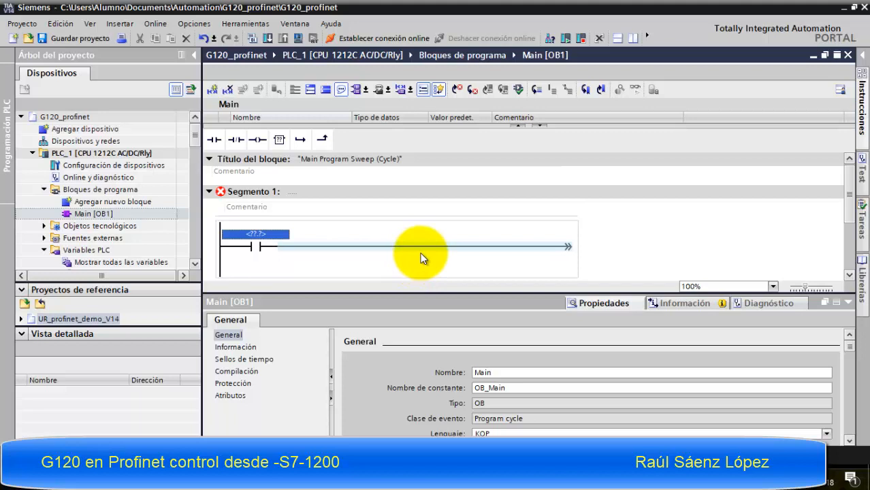
key("Return")
type("m")
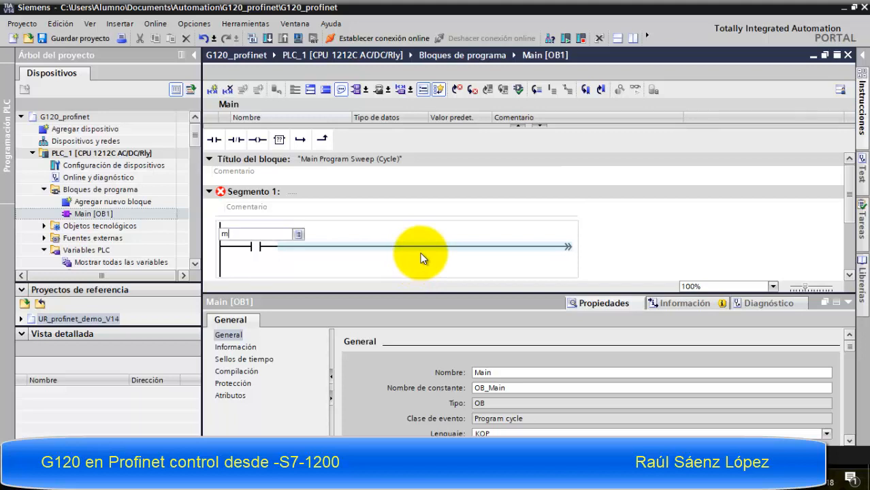
type("0.0")
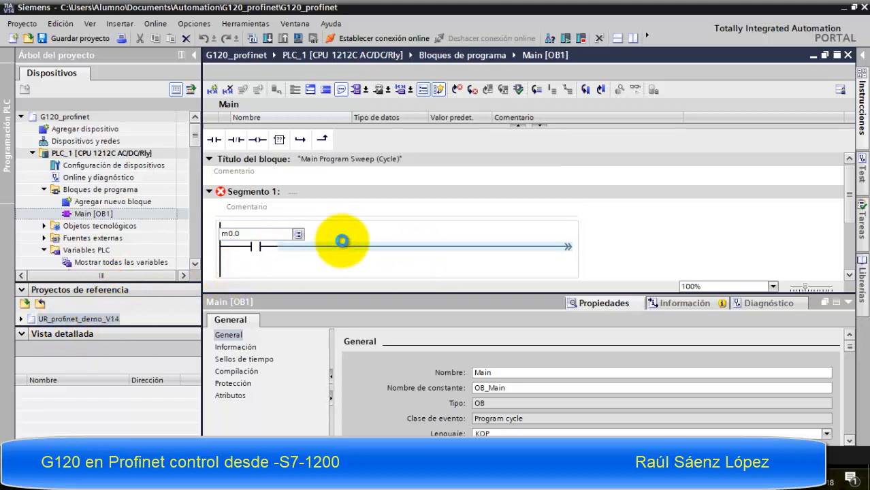
left_click(343, 252)
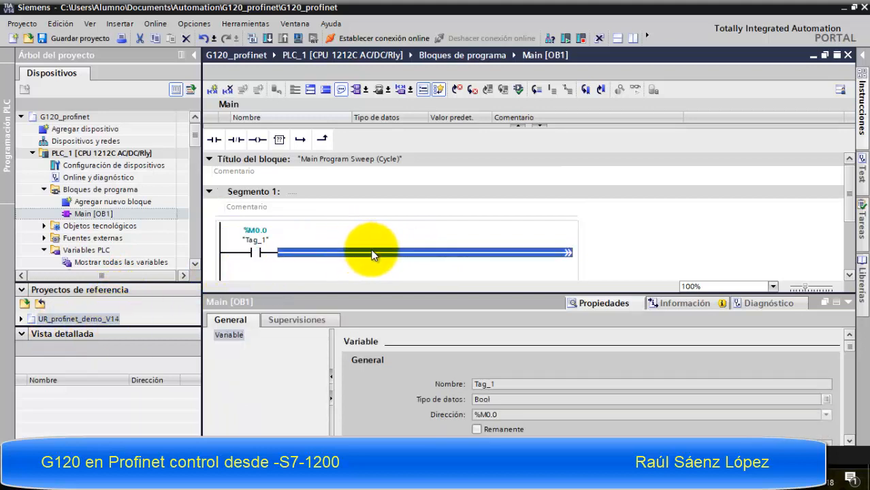
Insert a MOVE box after the M0.0 contact in segment 1, copying 16#047F to "Palabra de mando".
left_click_drag(281, 146, 331, 240)
type("move")
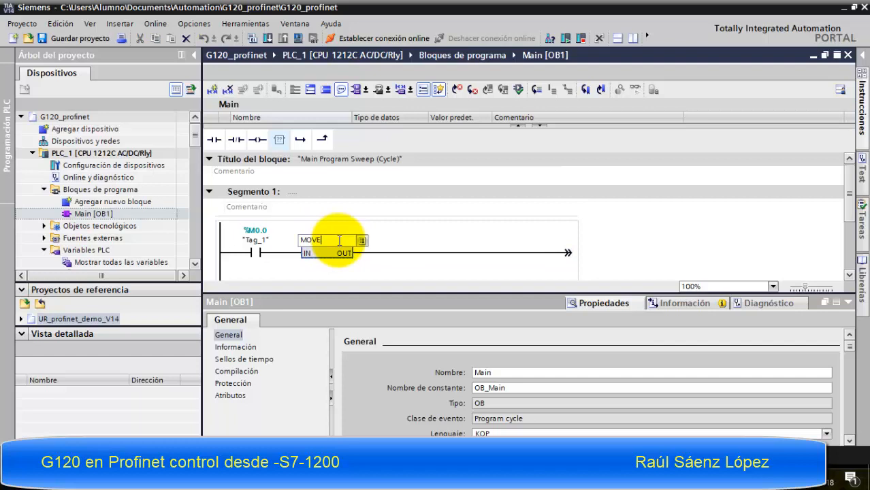
key("Return")
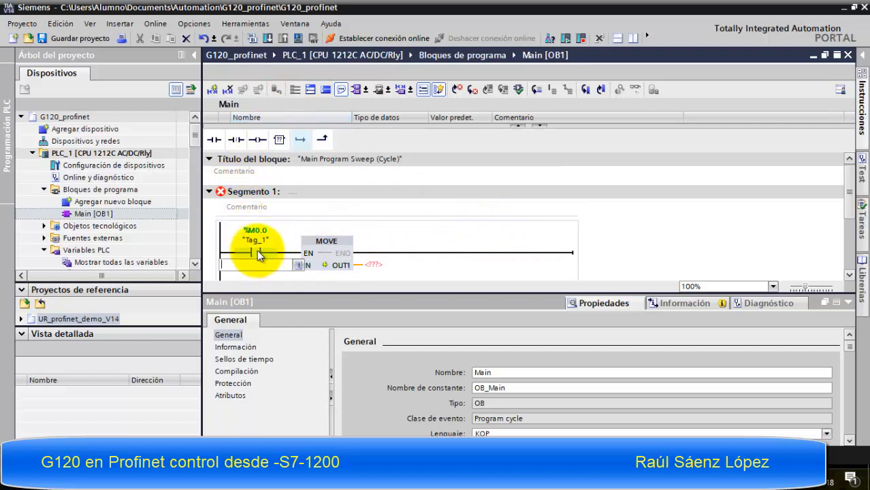
type("16")
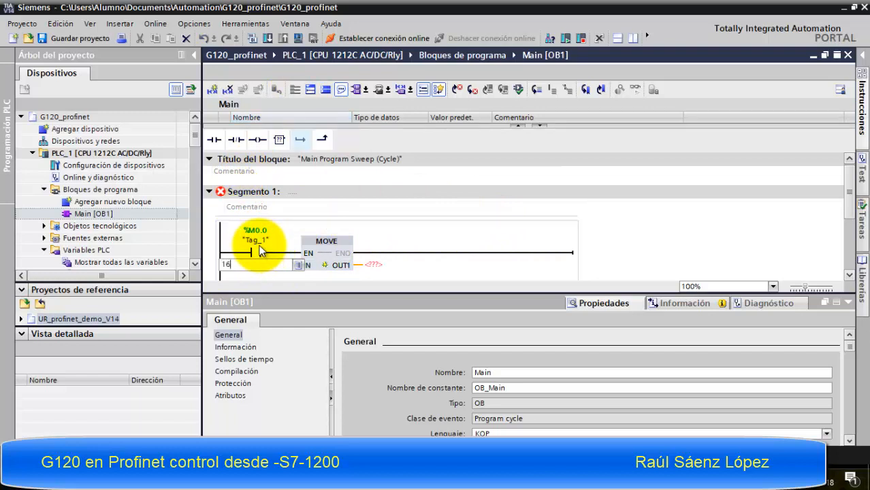
type("#047F")
key("Return")
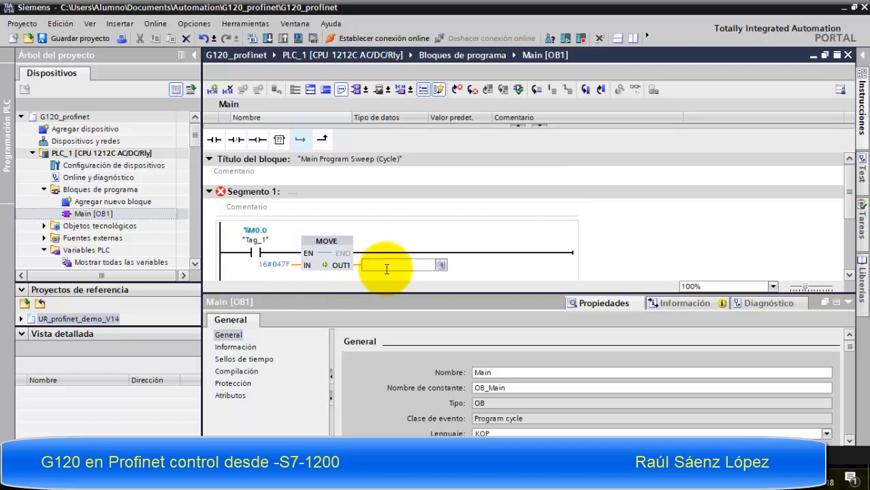
type("pl")
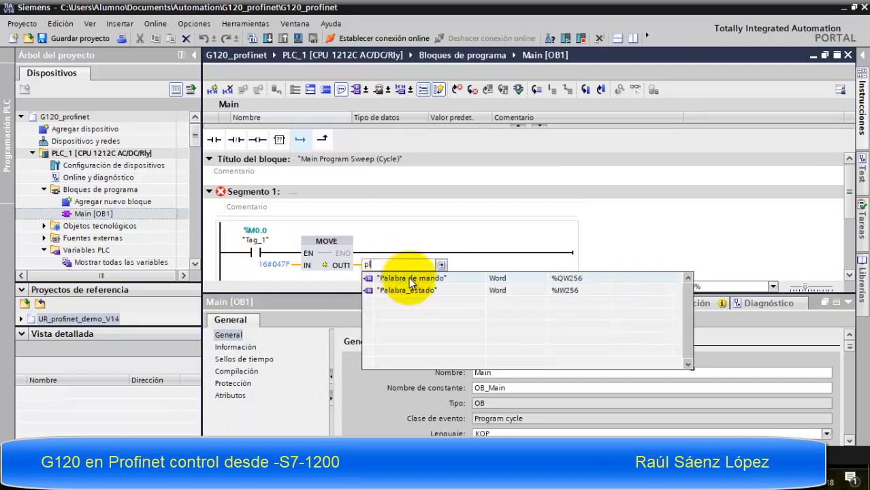
left_click(408, 277)
Title segment 1 "Marcha a derechas".
left_click(363, 188)
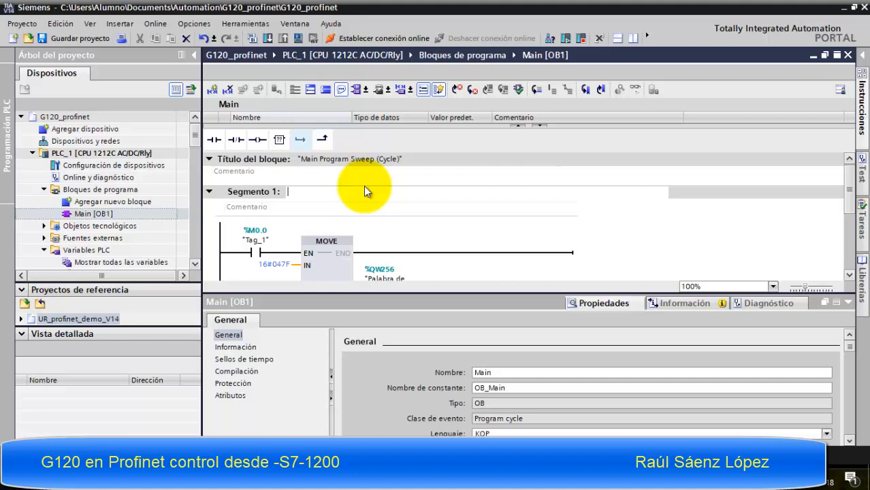
type("Marcha a derechas")
left_click(538, 212)
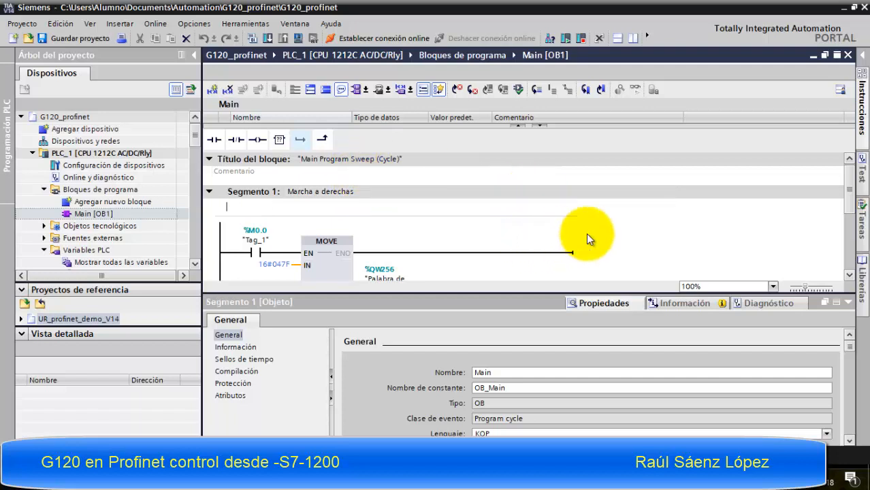
Add a parallel branch after the M0.0 contact with a MOVE box copying 16384 to "Consigna_velocidad".
scroll(595, 234, "down", 2)
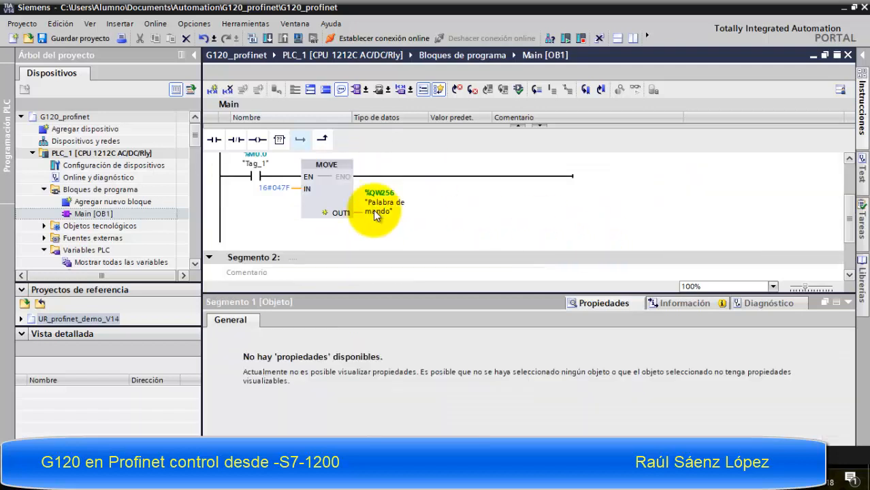
left_click(282, 177)
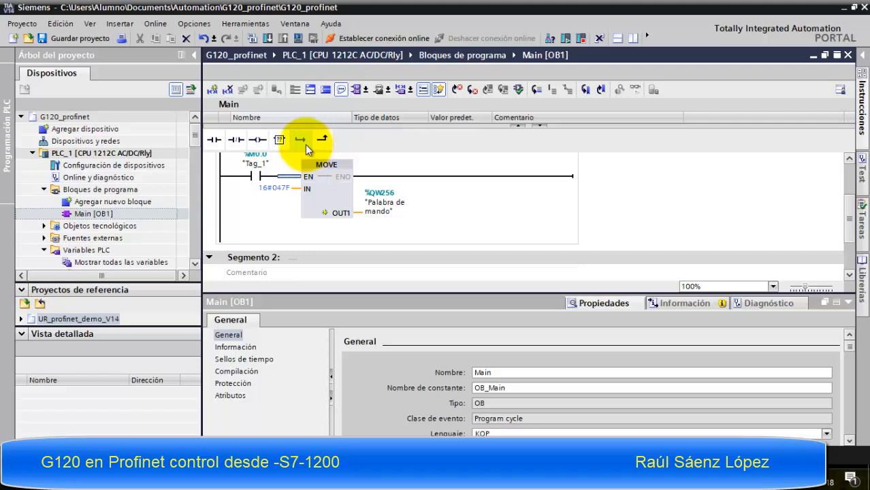
left_click(301, 140)
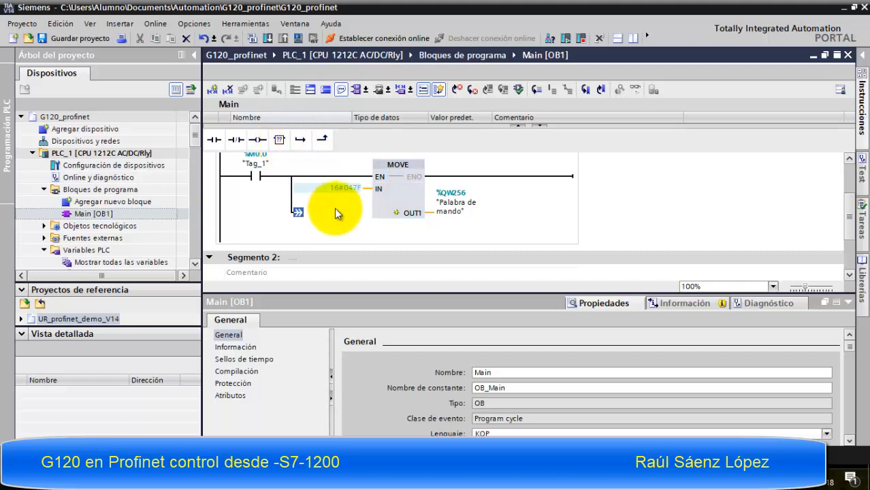
left_click(279, 139)
type("move")
key("Return")
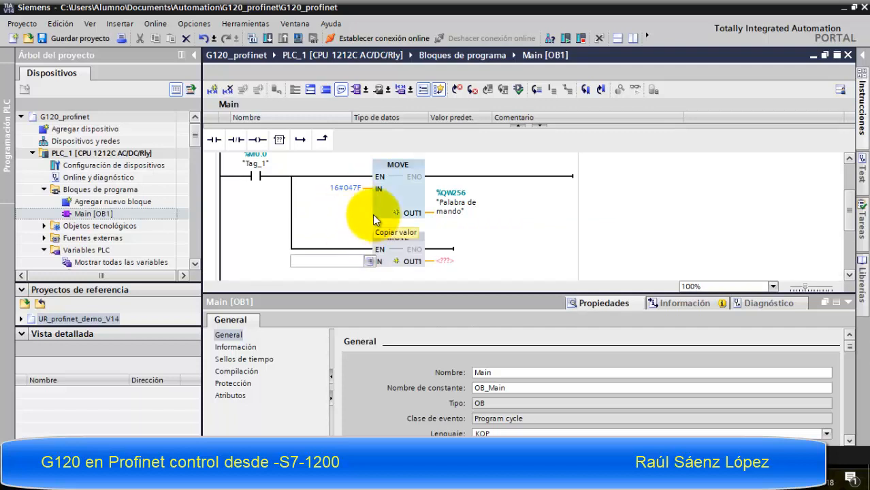
type("16384")
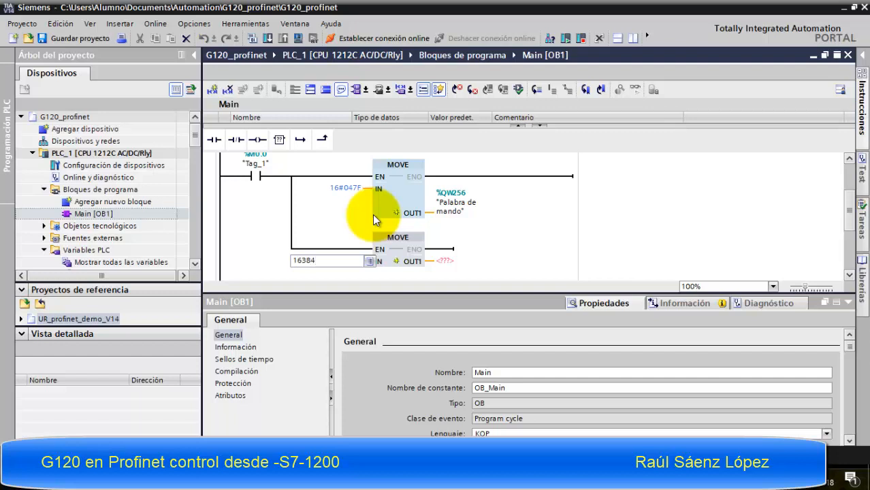
key("Return")
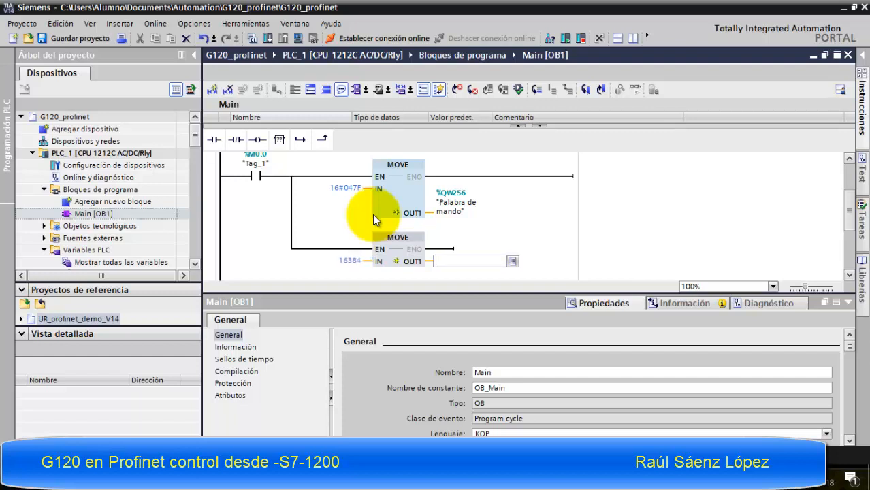
type("c")
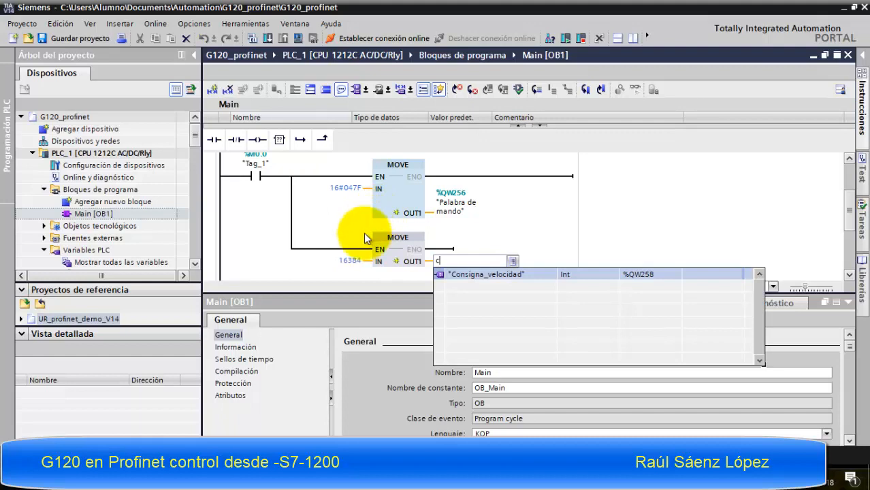
left_click(484, 274)
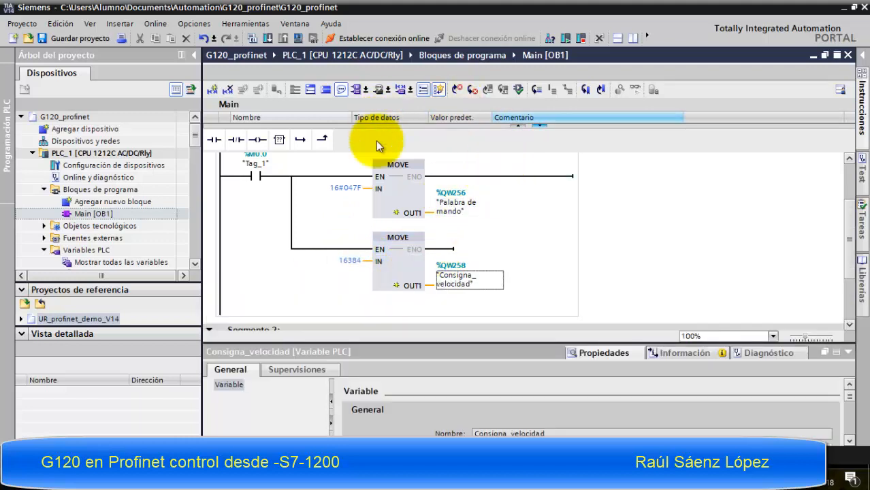
Extend the title of segment 1 to "Marcha a derechas a velocidad maxima".
scroll(484, 206, "up", 2)
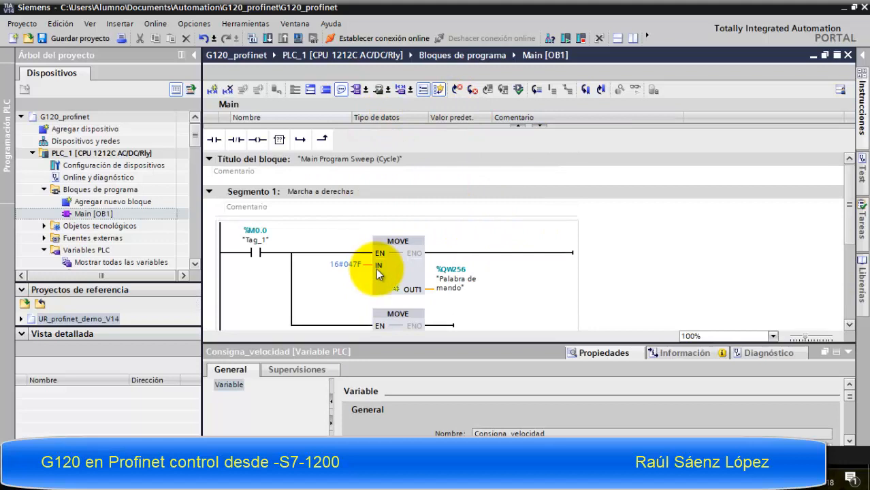
left_click(378, 194)
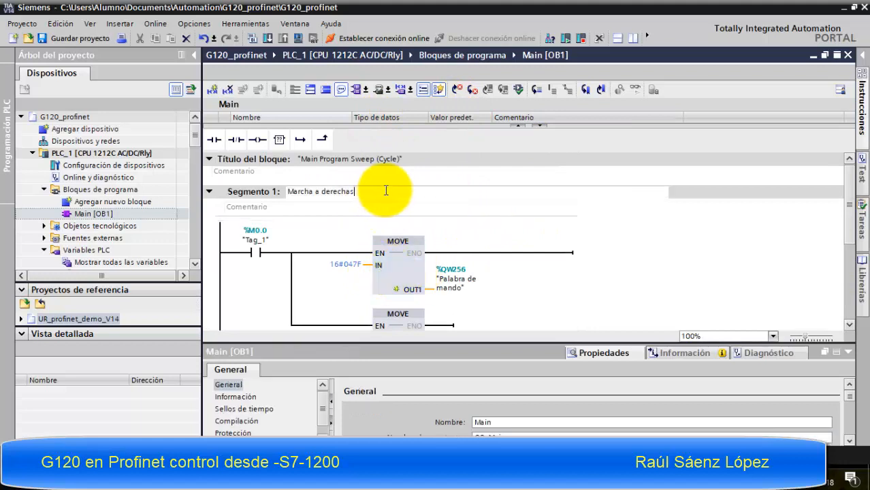
type("a velocidad maxima")
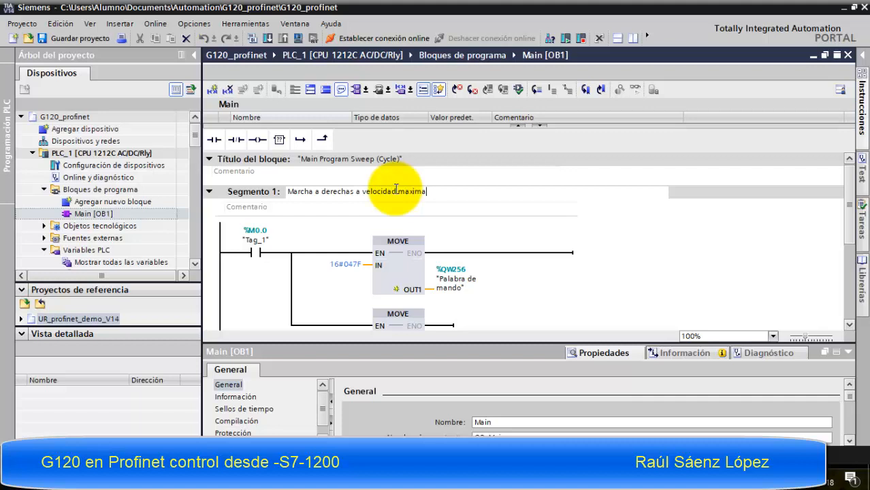
left_click(526, 224)
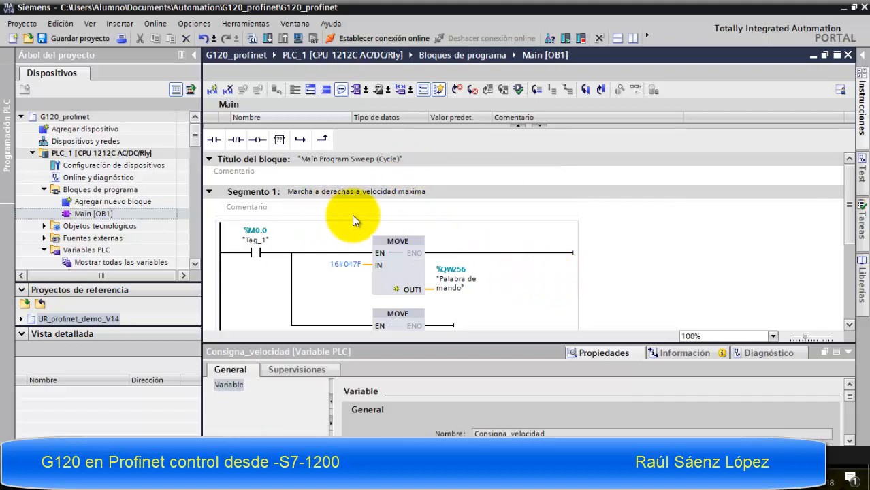
Copy segment 1 and paste it directly below as segment 2.
left_click(252, 192)
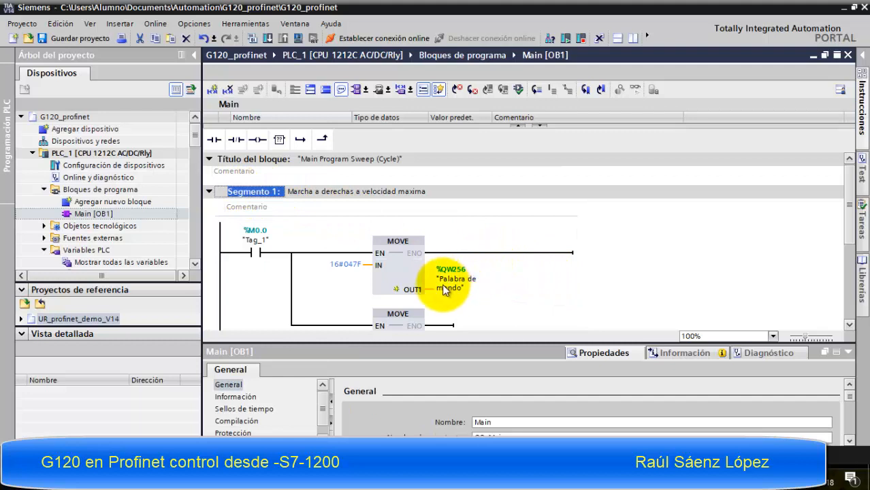
left_click(401, 272)
scroll(402, 273, "down", 1)
scroll(402, 271, "down", 3)
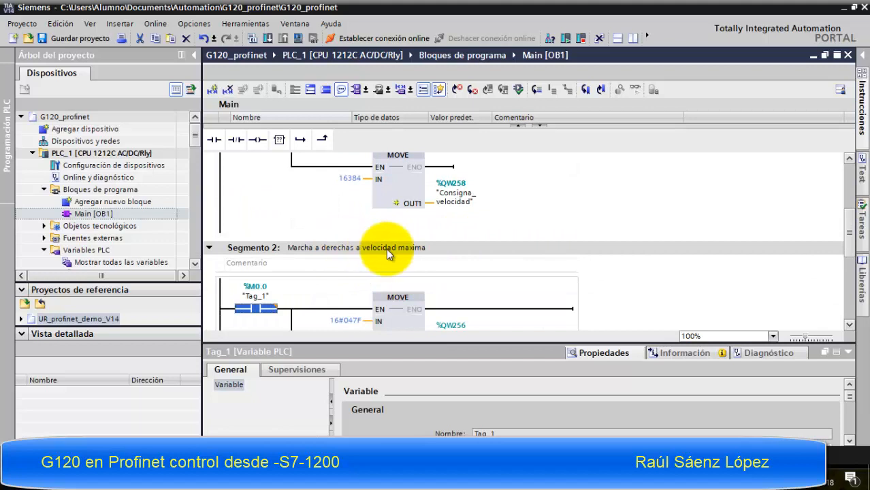
Retitle segment 2 "Paro a derechas" and change its contact operand to M0.1.
left_click(439, 247)
left_click_drag(437, 248, 252, 231)
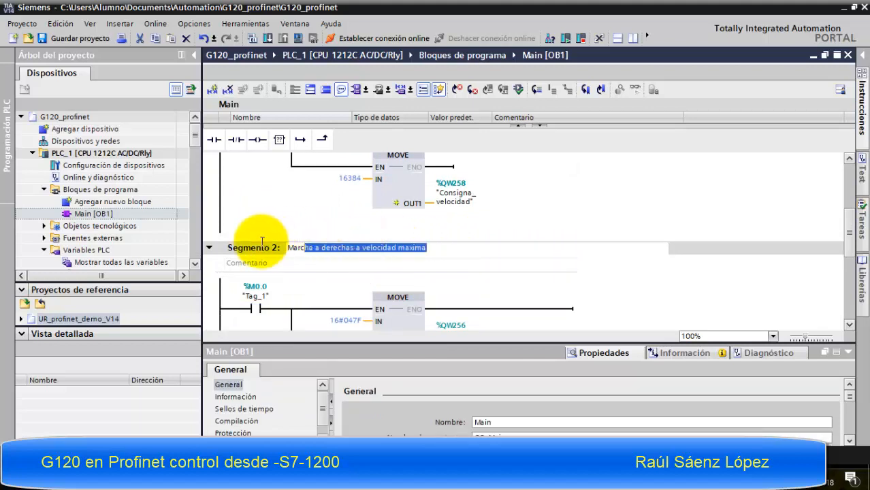
type("Par")
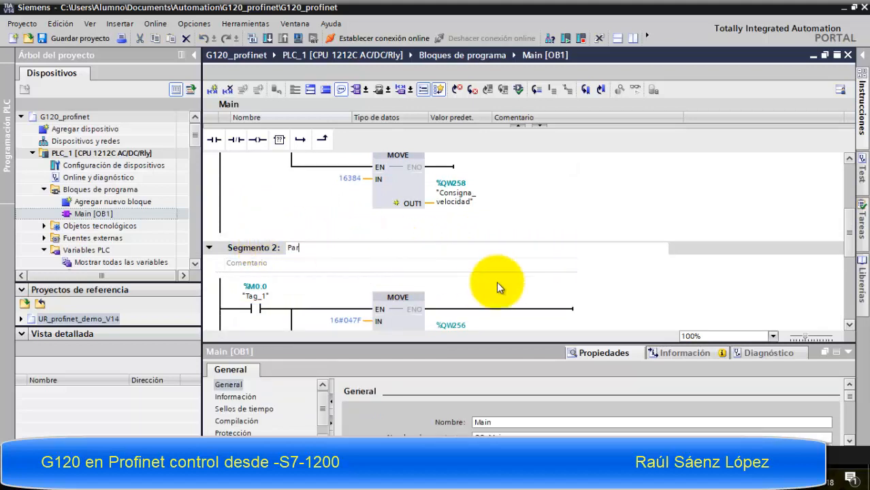
type("o a derechas")
left_click(253, 296)
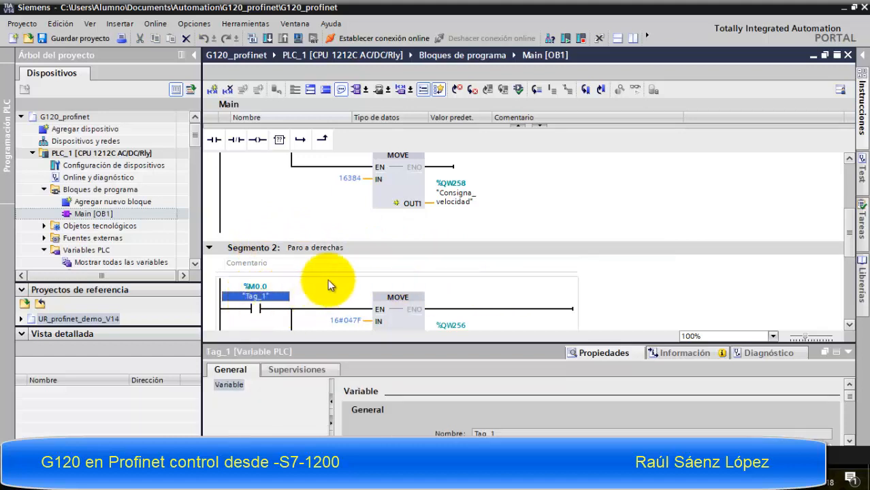
type("m0.1")
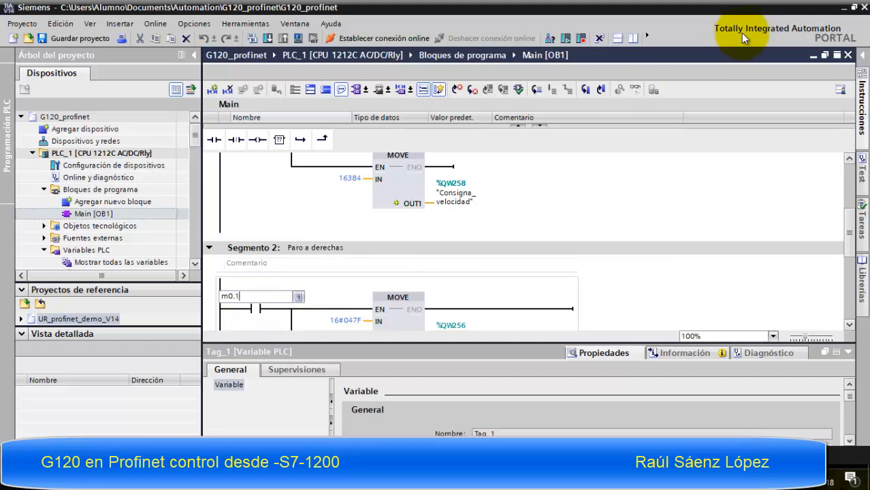
key("Return")
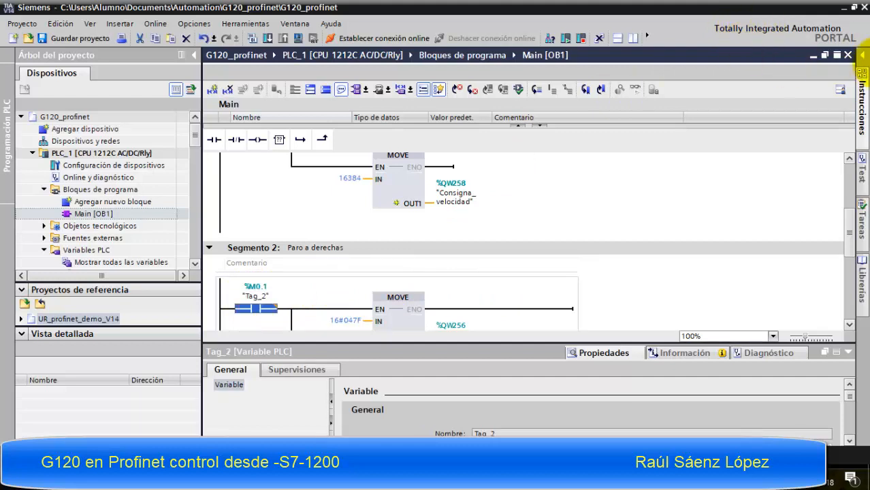
left_click(700, 262)
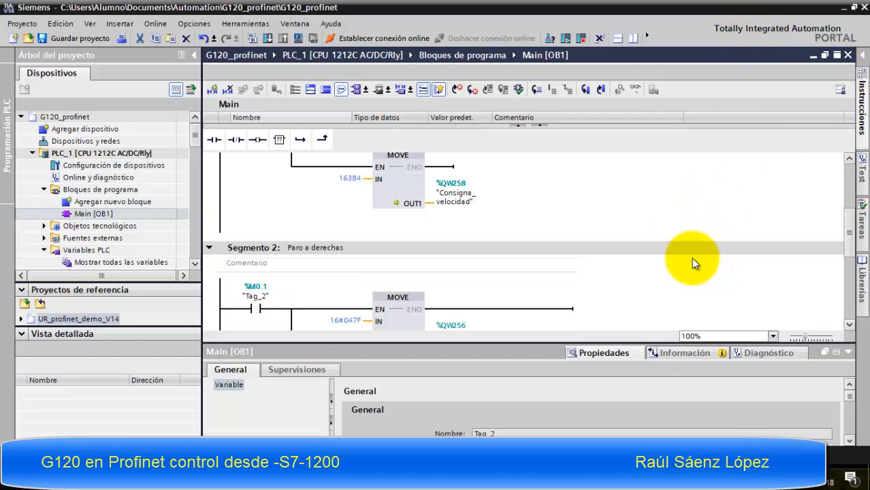
In segment 2, set the MOVE input to 16#047E for "Palabra de mando" and to 0 for "Consigna_velocidad".
scroll(690, 258, "down", 2)
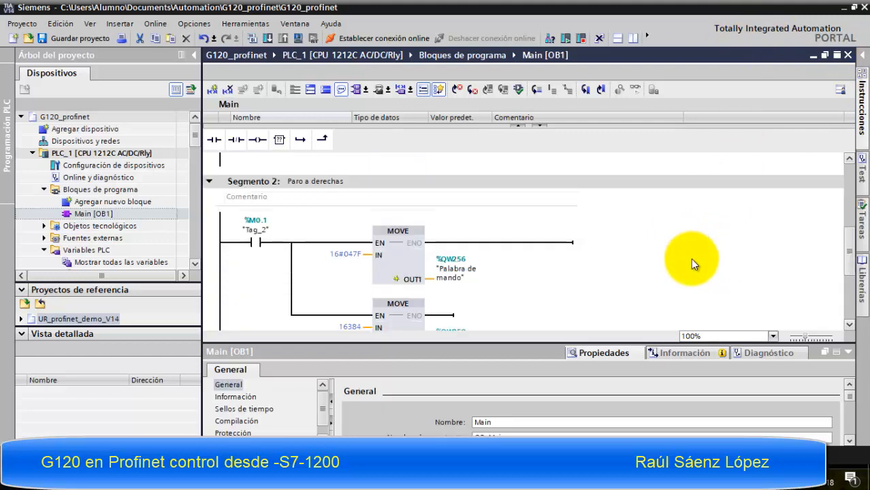
left_click(351, 257)
left_click(353, 255)
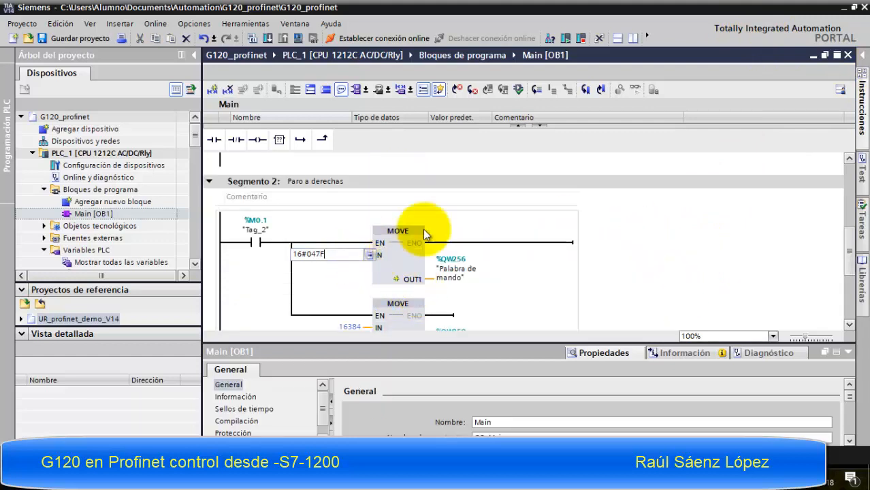
key("BackSpace")
type("E")
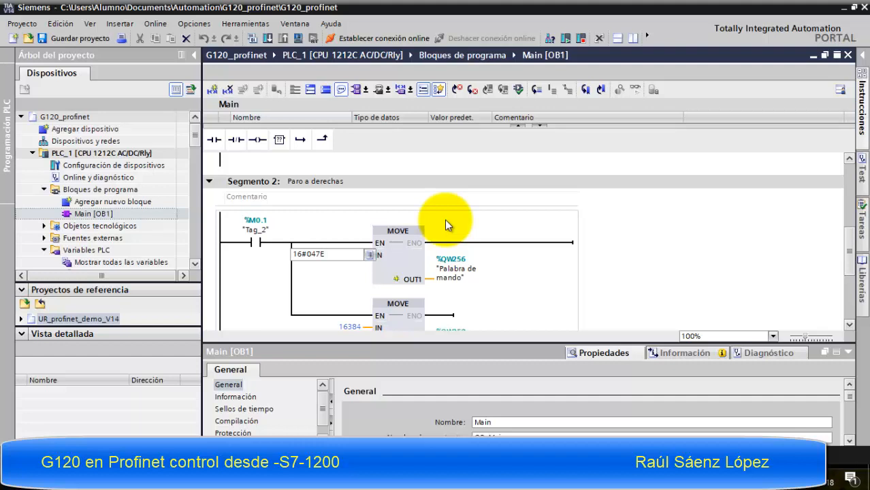
key("Return")
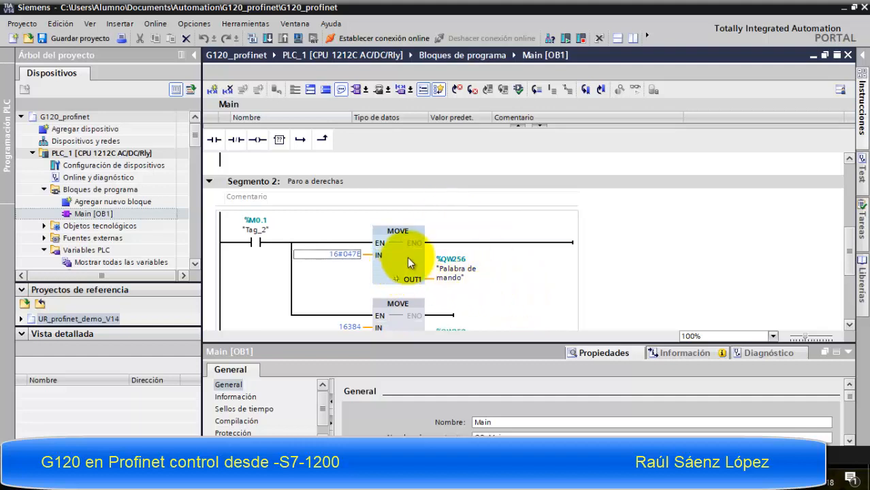
left_click(406, 257)
left_click(849, 325)
double_click(351, 262)
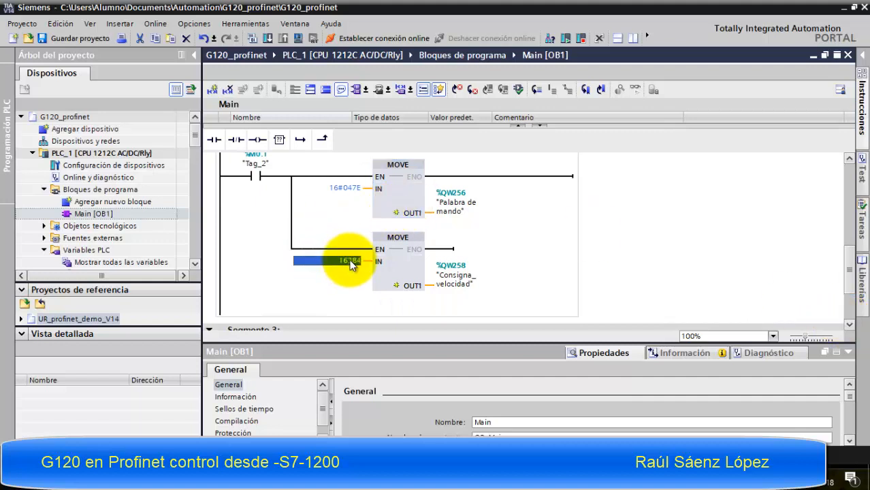
type("0")
left_click(476, 206)
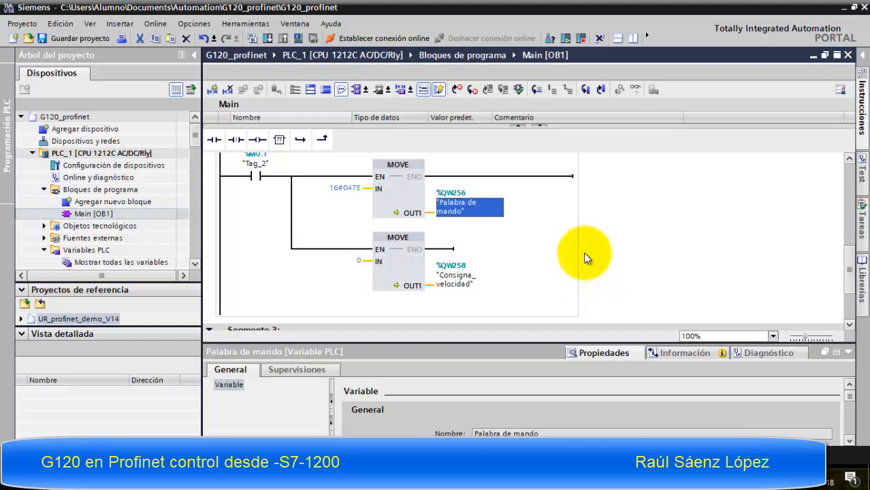
key("Page_Down")
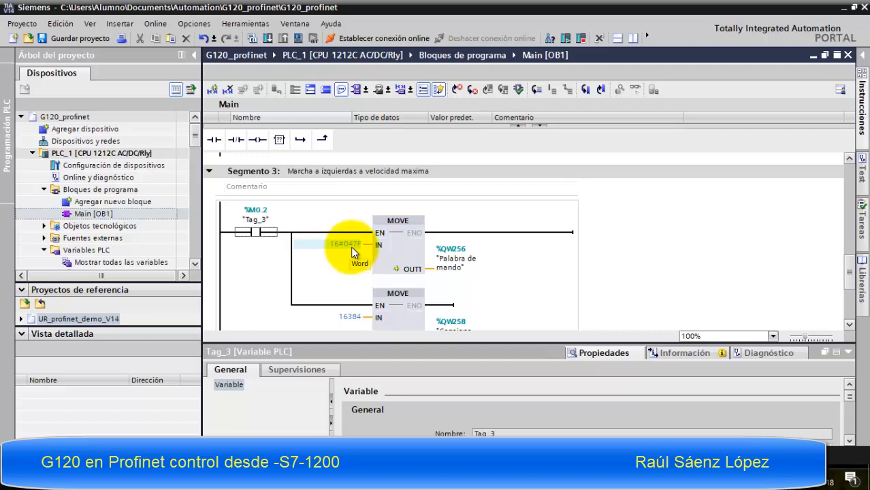
left_click(400, 219)
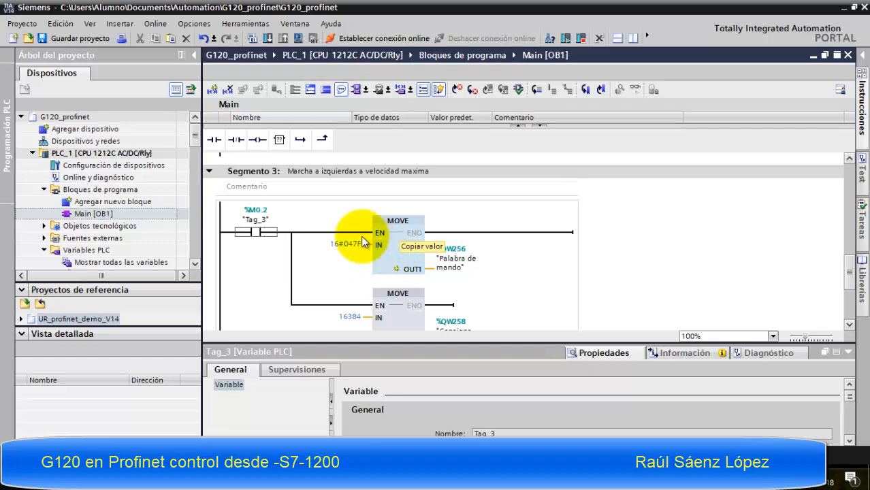
In segment 3, set the MOVE input for "Palabra de mando" to 16#0C7F.
left_click(342, 247)
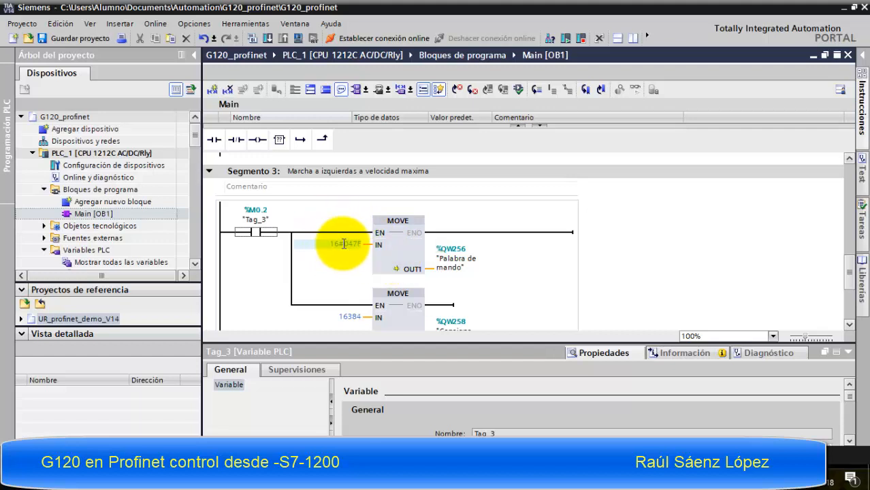
left_click(344, 244)
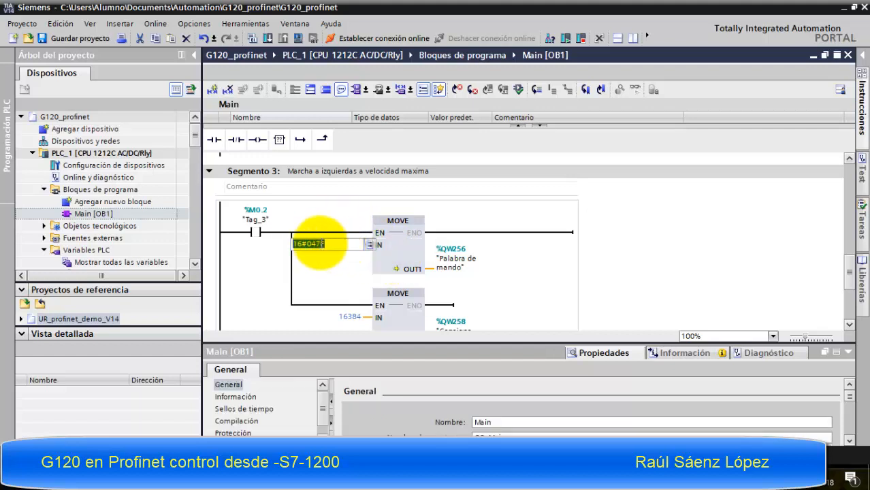
left_click(318, 243)
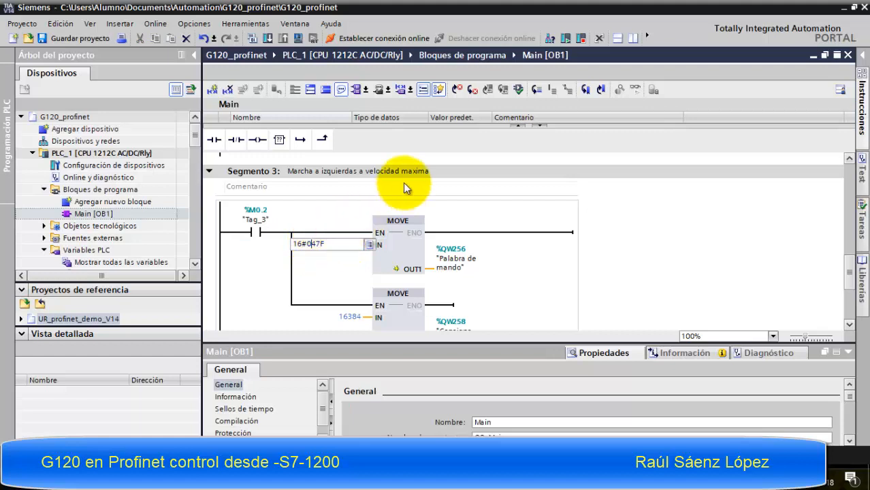
key("BackSpace")
type("C")
left_click(390, 243)
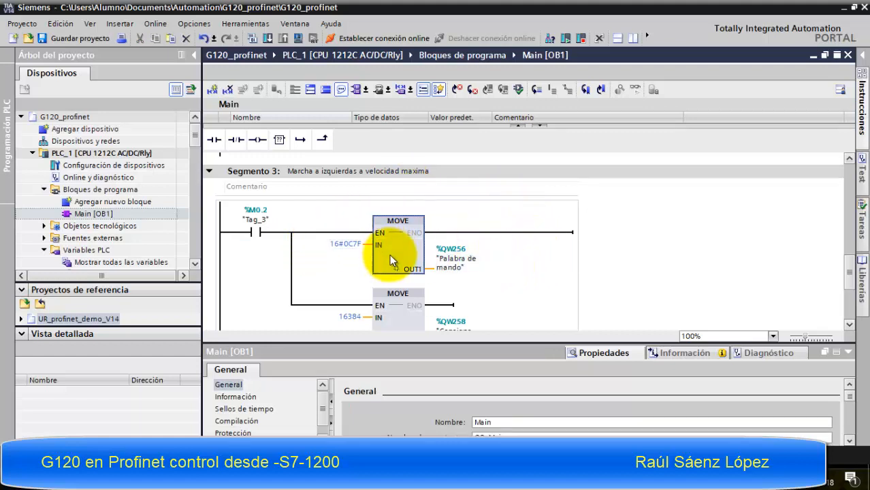
Duplicate segment 3 directly below as segment 4 and retitle the copy "Paro a izquierdas".
left_click(251, 172)
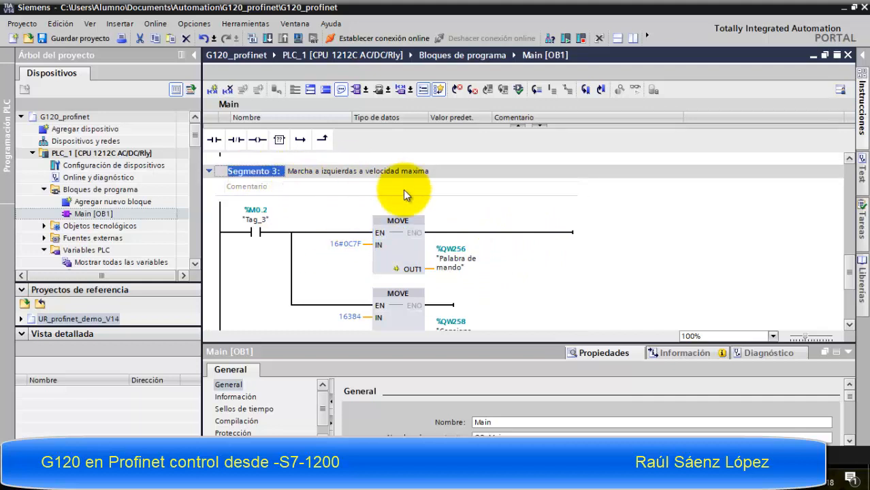
key("ctrl+v")
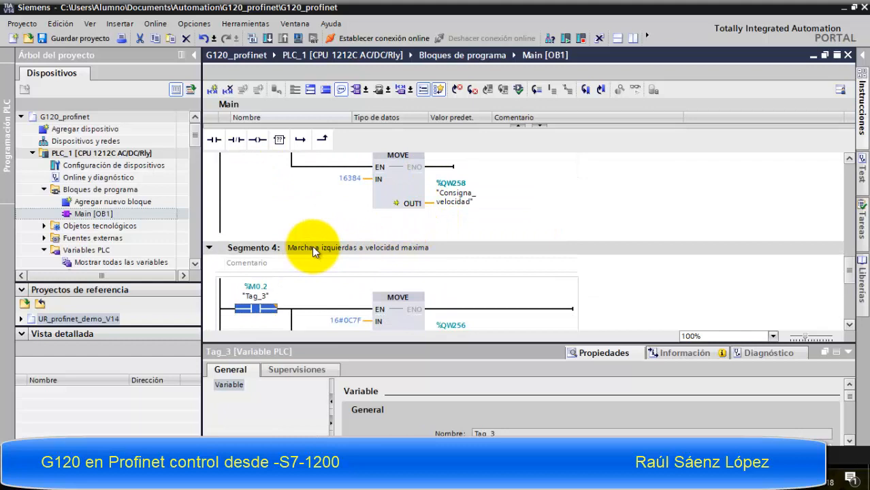
left_click(317, 247)
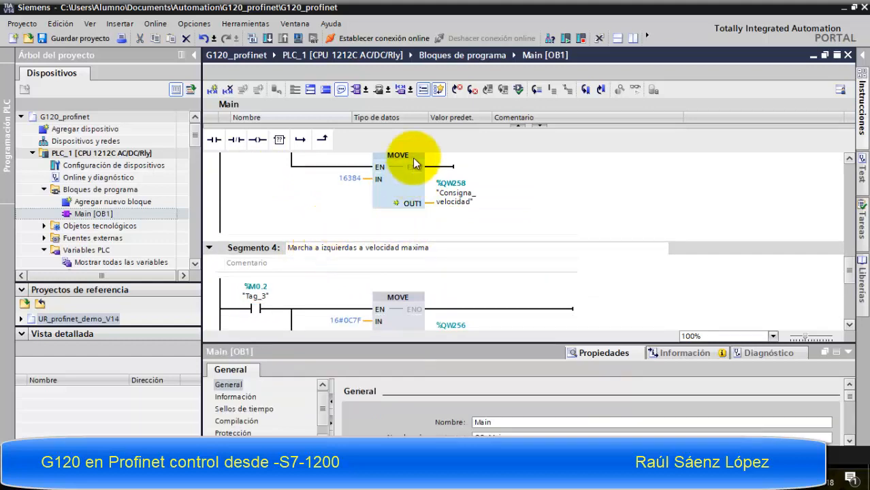
key("BackSpace")
key("BackSpace")
key("BackSpace")
key("BackSpace")
key("BackSpace")
key("BackSpace")
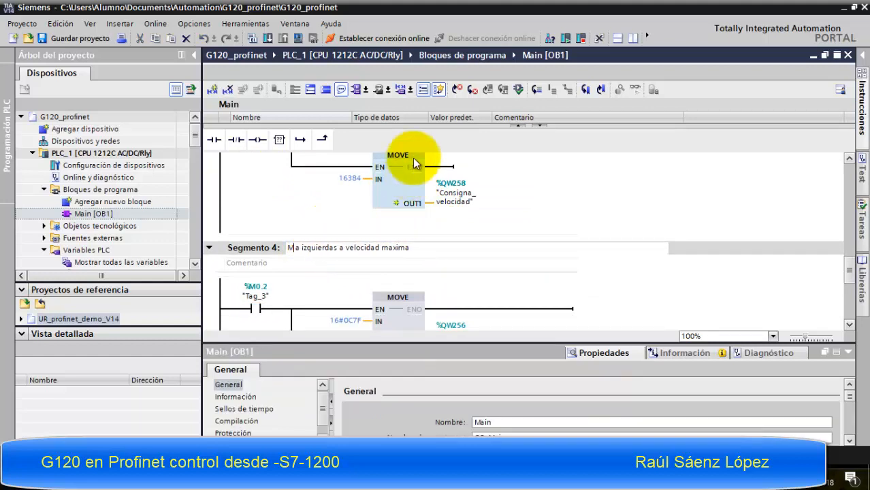
type("Paro")
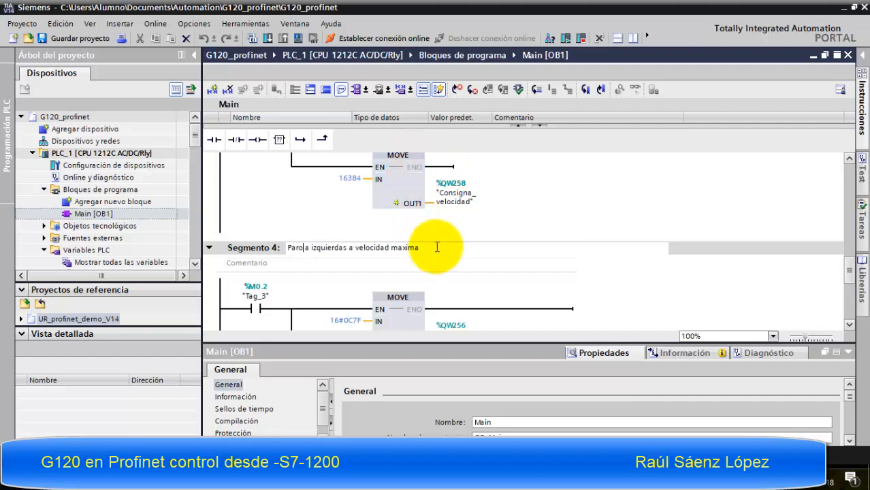
left_click(415, 247)
key("BackSpace")
key("BackSpace")
key("BackSpace")
key("BackSpace")
key("BackSpace")
key("BackSpace")
key("BackSpace")
key("BackSpace")
key("BackSpace")
key("BackSpace")
key("BackSpace")
key("BackSpace")
key("BackSpace")
key("BackSpace")
key("BackSpace")
key("BackSpace")
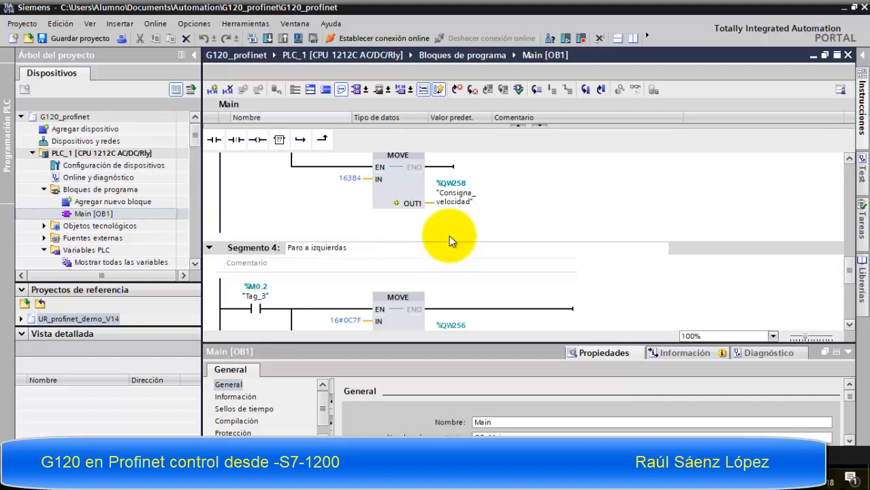
left_click(566, 285)
In segment 4, set the MOVE input to 16#0C7E for "Palabra de mando" and to 0 for "Consigna_velocidad".
scroll(561, 290, "down", 3)
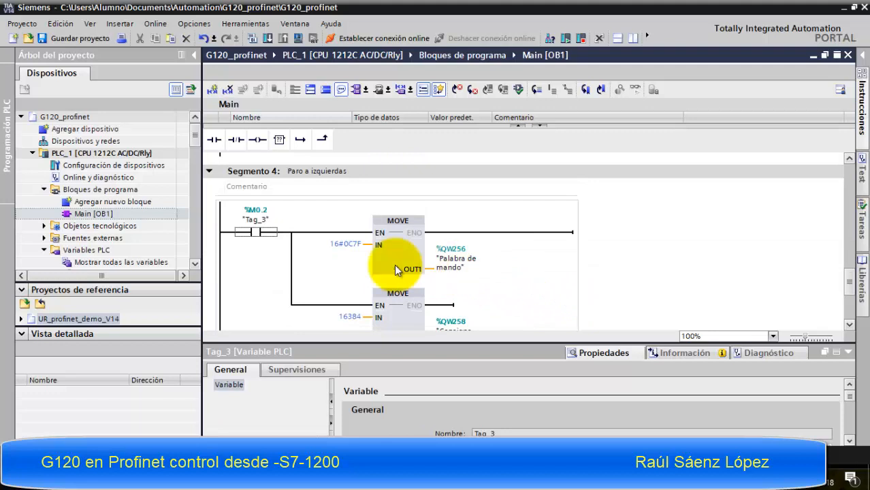
left_click(354, 245)
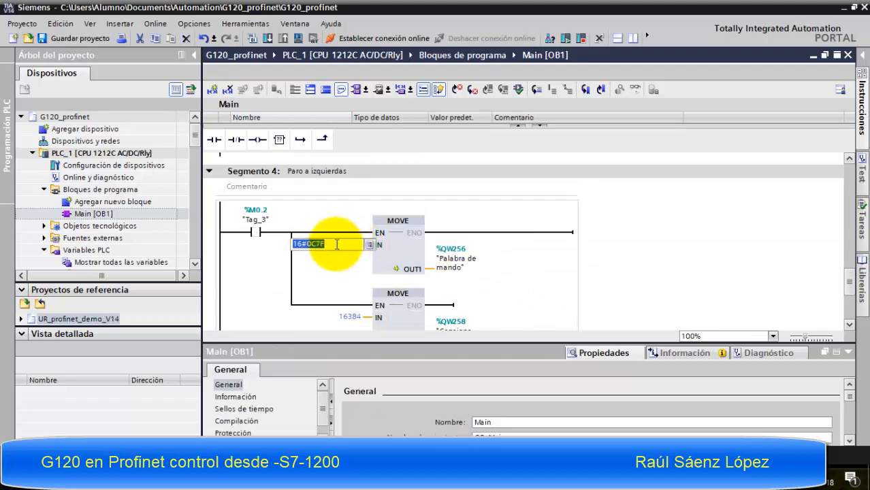
double_click(347, 243)
key("BackSpace")
type("E")
key("Return")
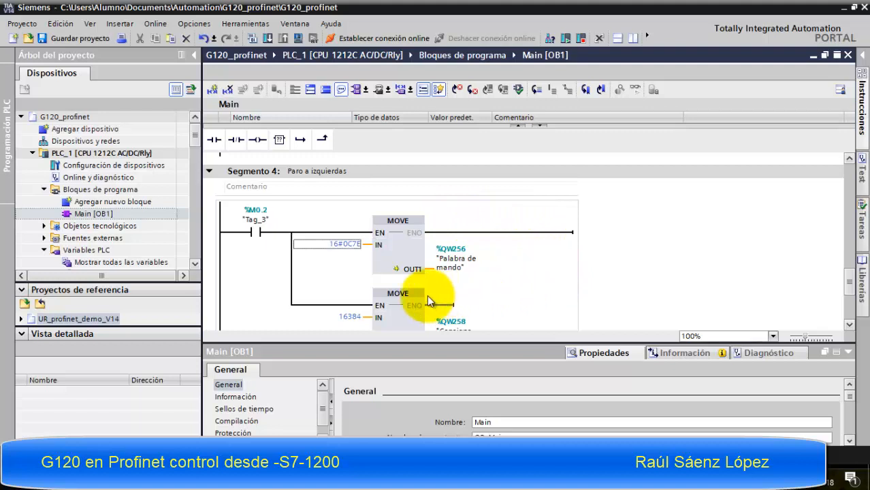
double_click(349, 317)
type("0")
key("Return")
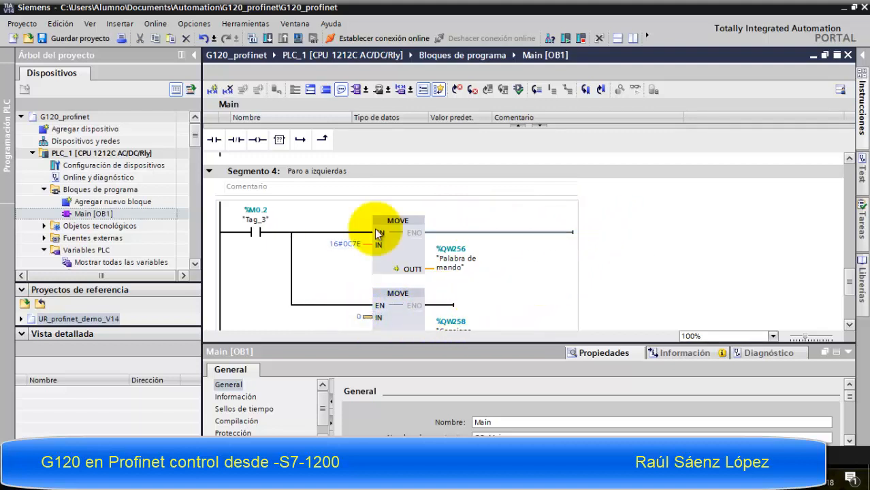
Change the contact operand of segment 4 "Paro a izquierdas" to M0.3.
scroll(470, 258, "down", 3)
scroll(470, 258, "down", 3)
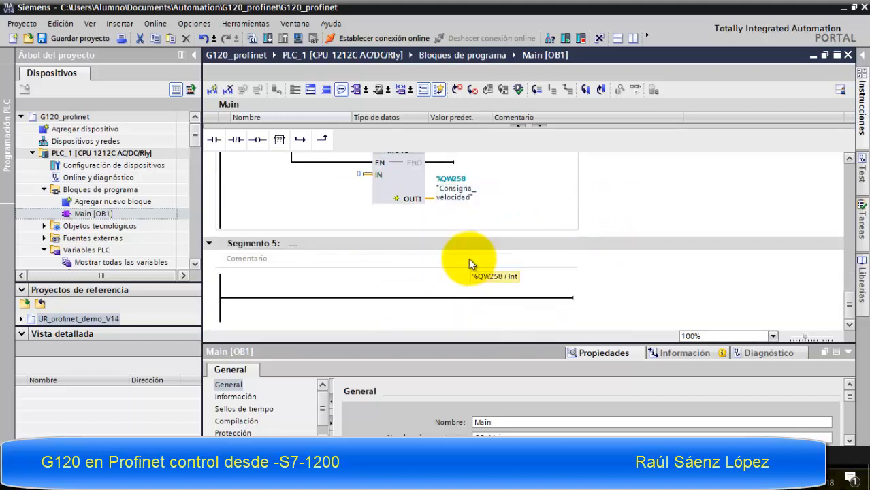
scroll(468, 258, "up", 3)
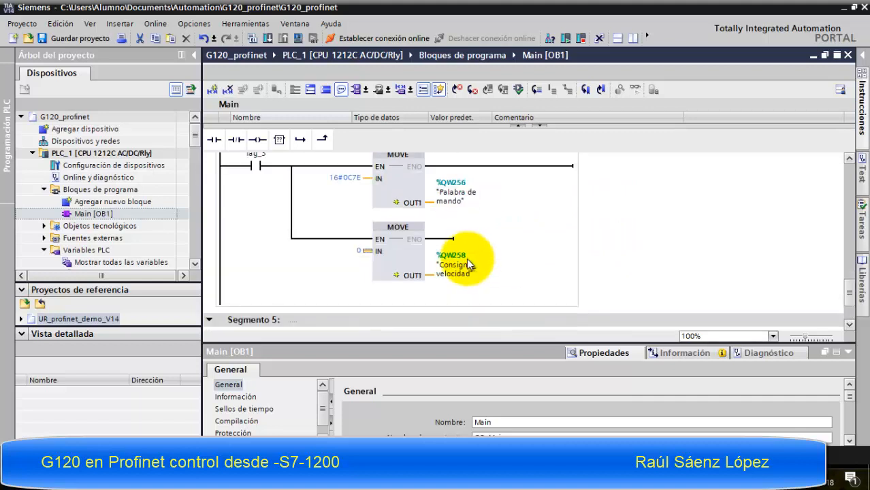
scroll(466, 258, "up", 3)
left_click(255, 230)
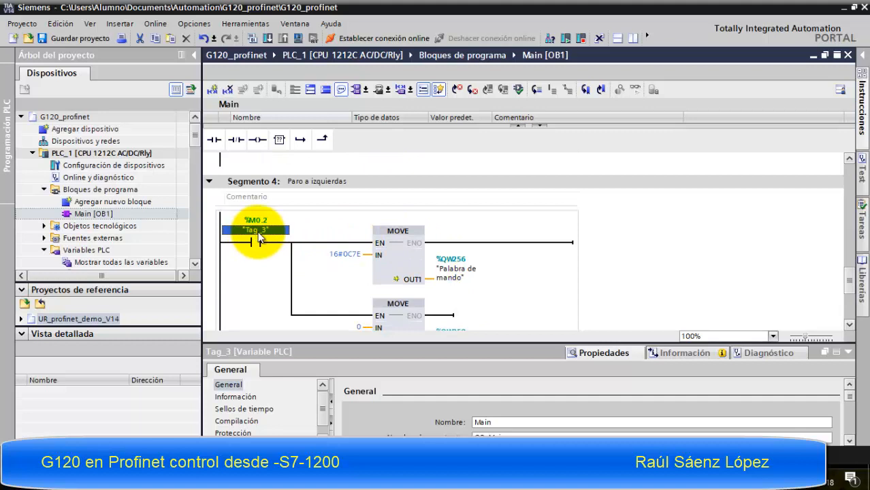
type("m0.3")
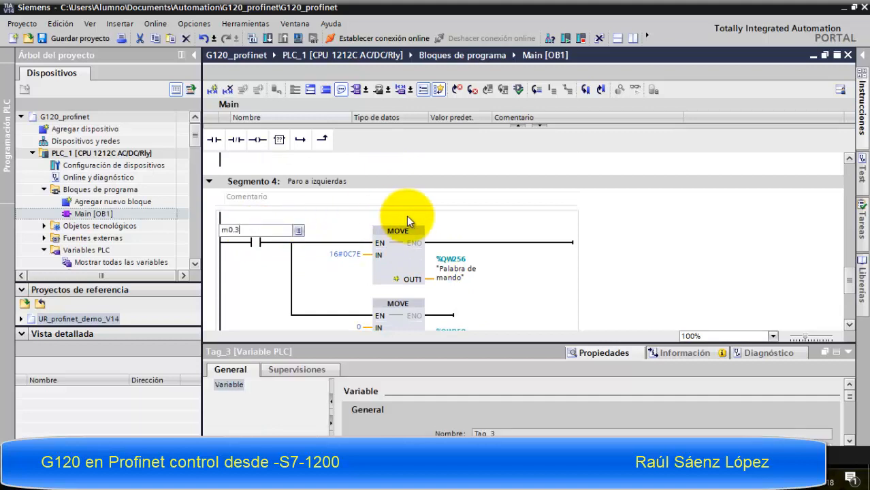
key("Return")
left_click(508, 242)
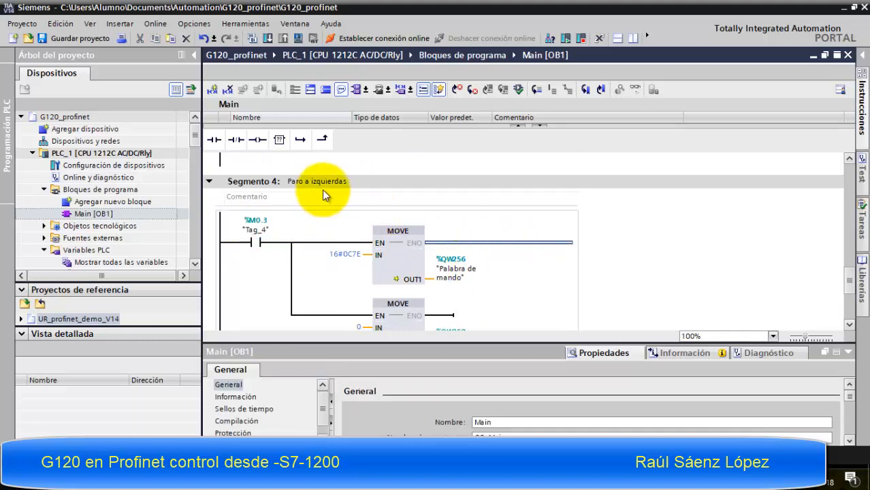
Duplicate segment 4 directly below as segment 5 and retitle the copy "Reset fallo".
scroll(320, 180, "up", 1)
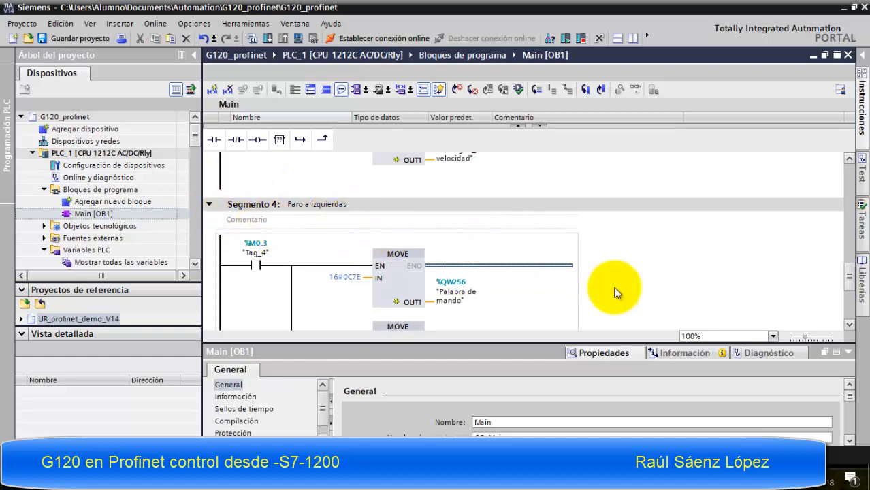
left_click(242, 204)
key("ctrl+v")
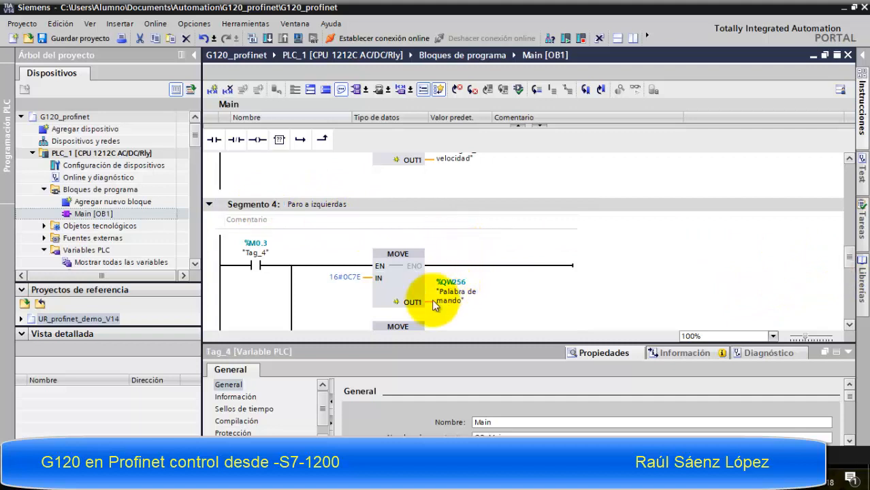
scroll(434, 299, "down", 3)
left_click(371, 248)
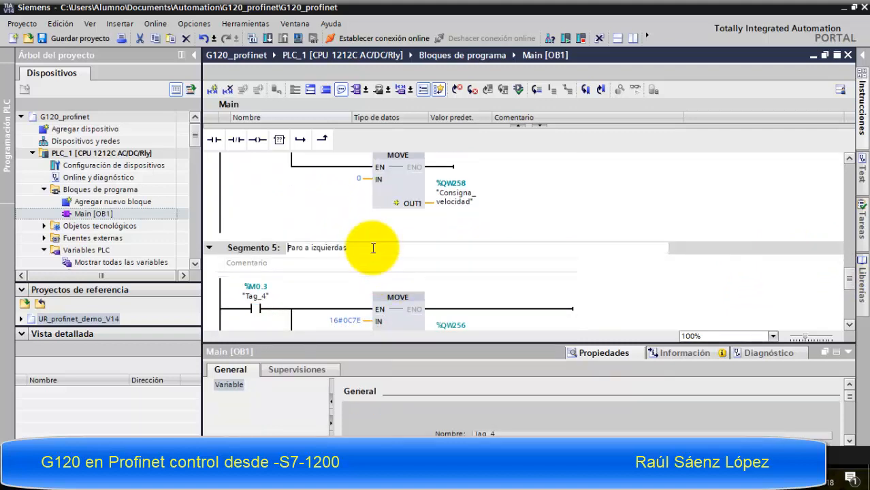
key("Delete")
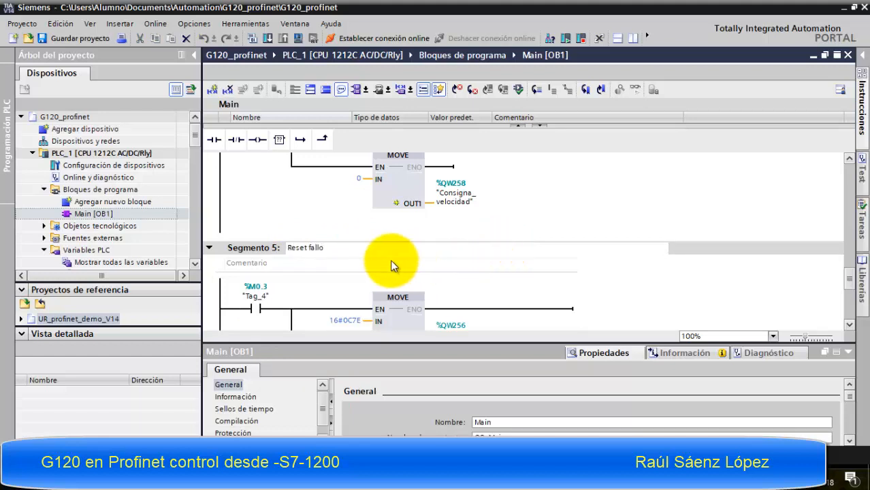
Change the contact operand of segment 5 "Reset fallo" to M0.4.
left_click(255, 306)
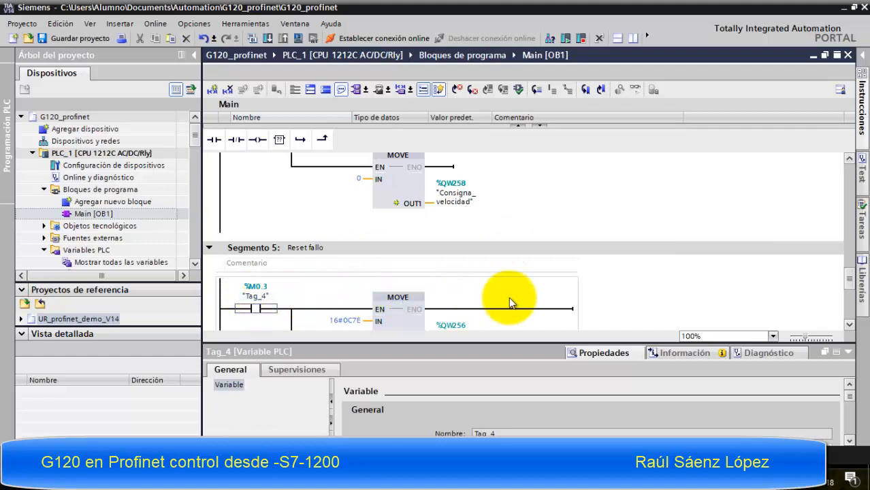
scroll(533, 309, "down", 3)
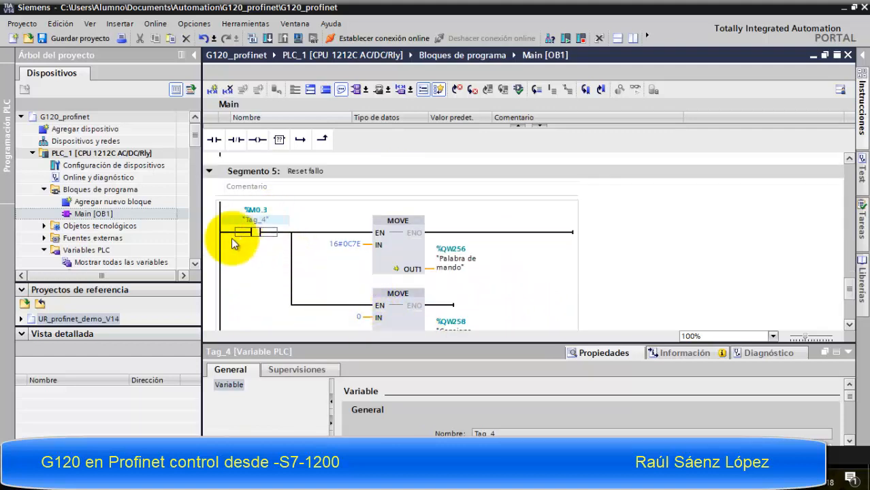
left_click(256, 216)
type("m0.4")
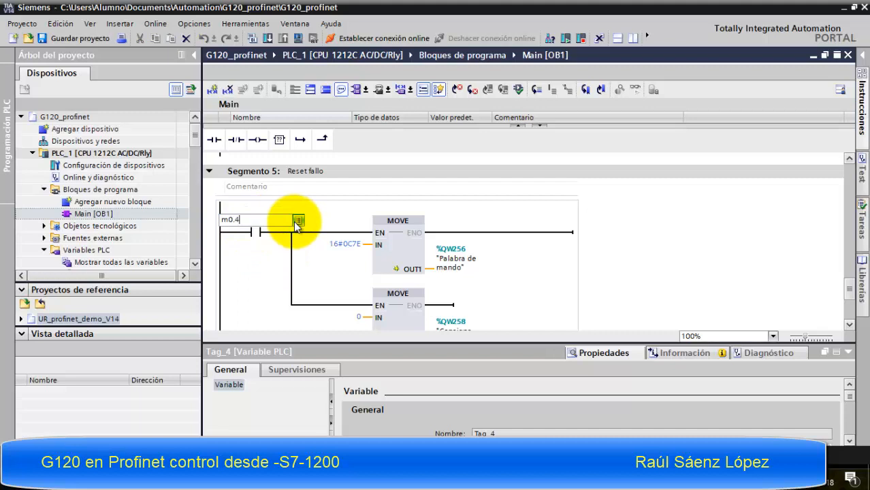
key("Return")
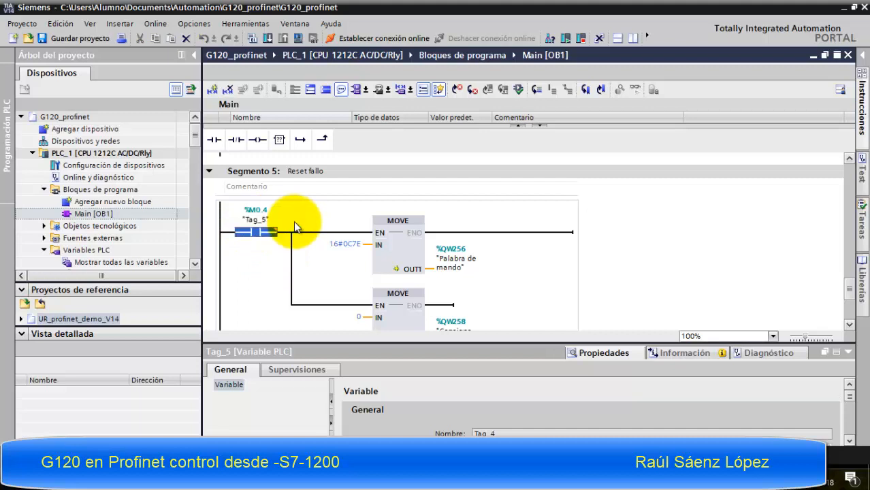
In segment 5, set the MOVE input for "Palabra de mando" to 16#04FE.
left_click(345, 244)
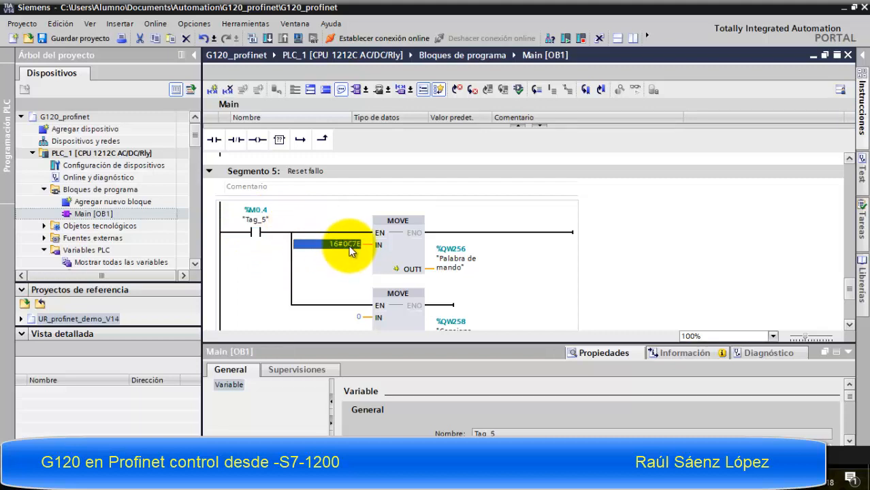
left_click(311, 243)
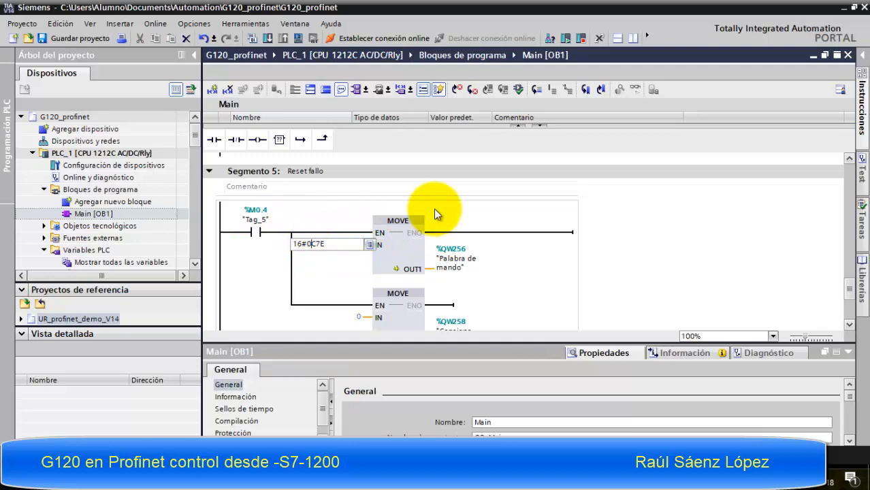
key("BackSpace")
type("4")
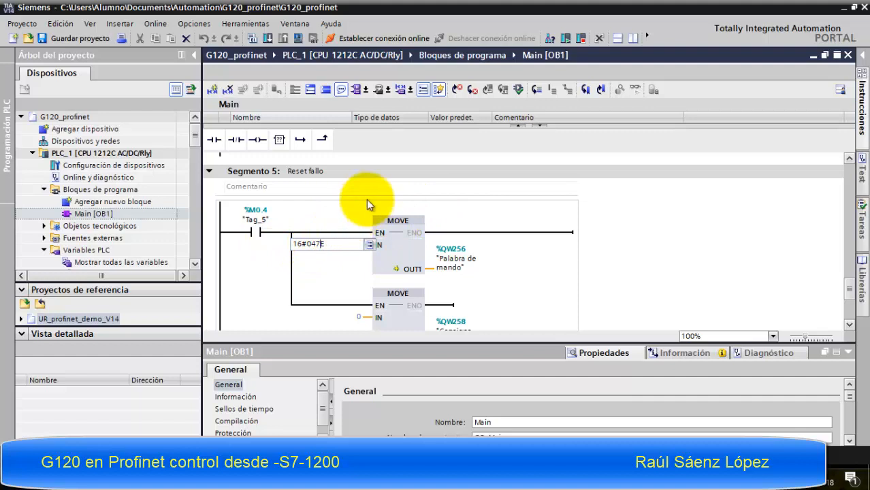
key("Delete")
key("Caps_Lock")
type("F")
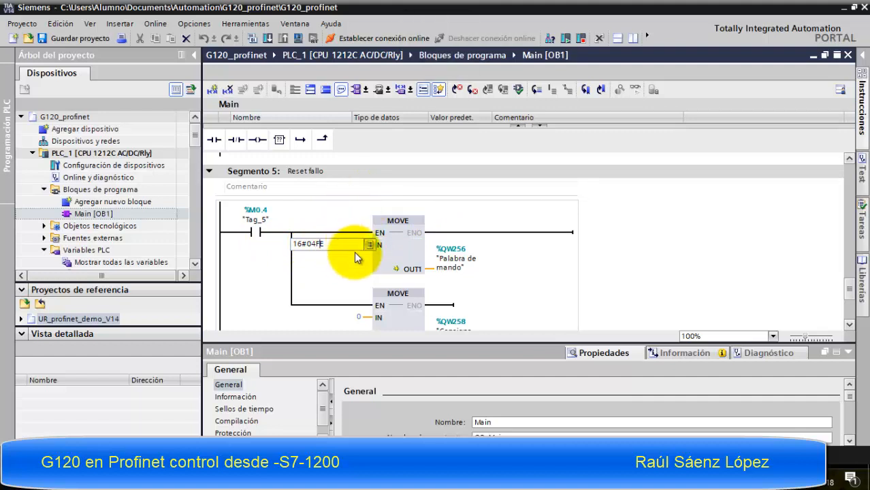
left_click(381, 247)
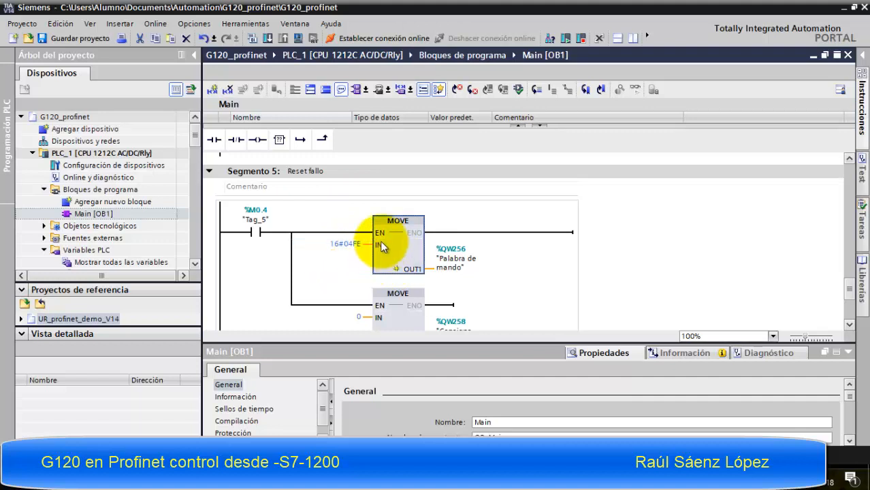
Load the program into PLC_1 and go online with both PLC_1 and the drive Accionamiento_1.
left_click(252, 235)
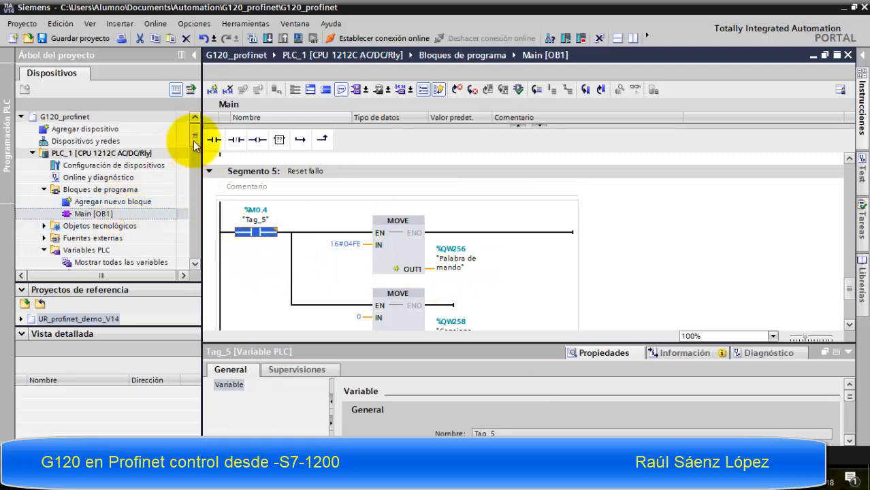
left_click(127, 154)
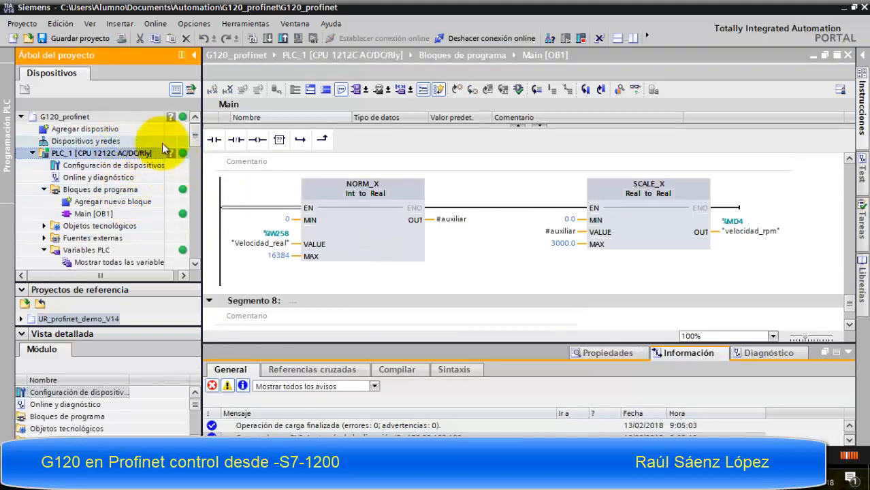
left_click(32, 152)
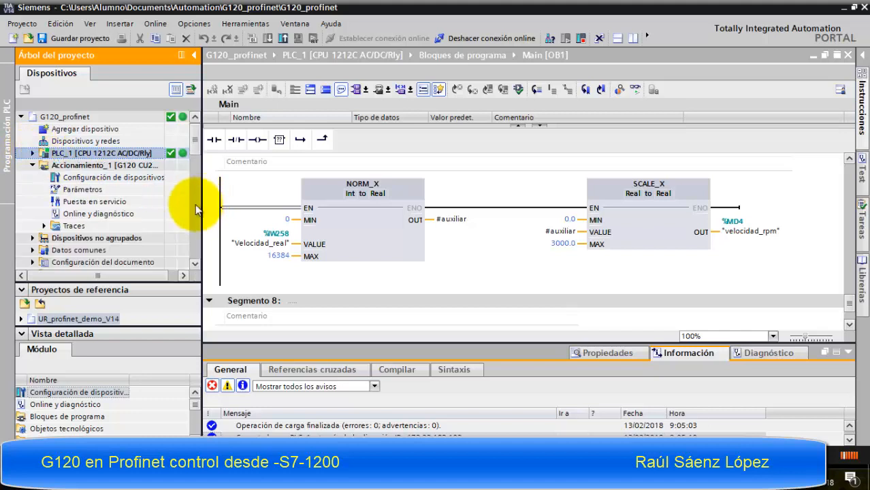
left_click(88, 164)
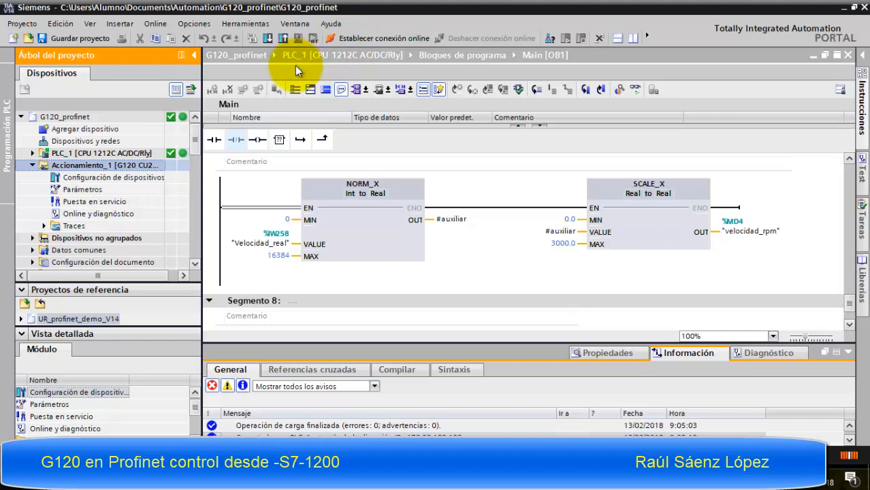
left_click(388, 39)
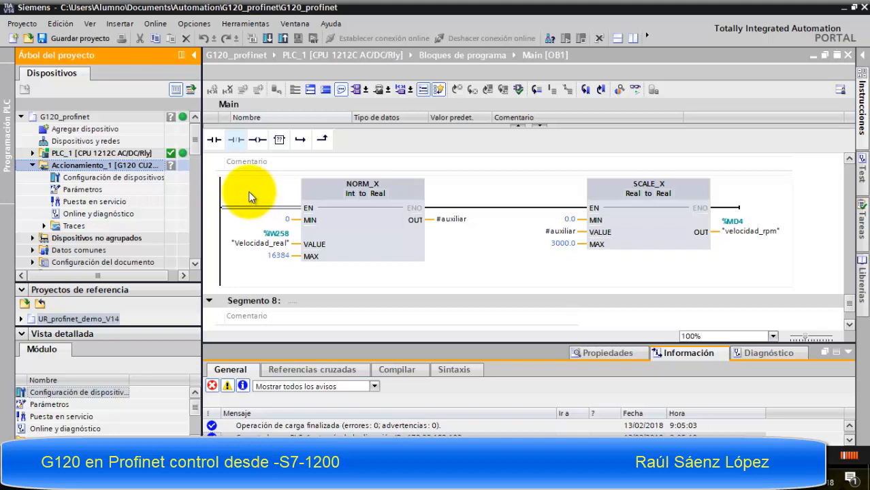
Open the network view, enlarge its graphic area and move Accionamiento_1 farther away from PLC_1.
left_click(235, 153)
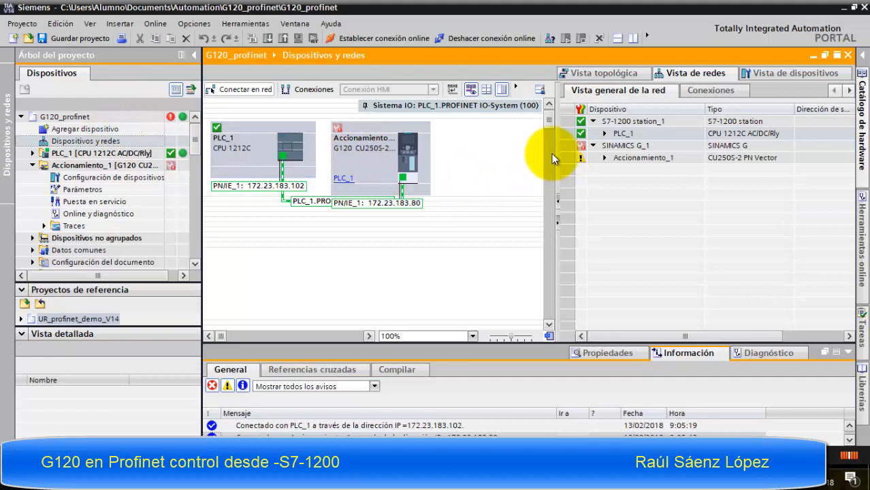
left_click_drag(558, 154, 682, 153)
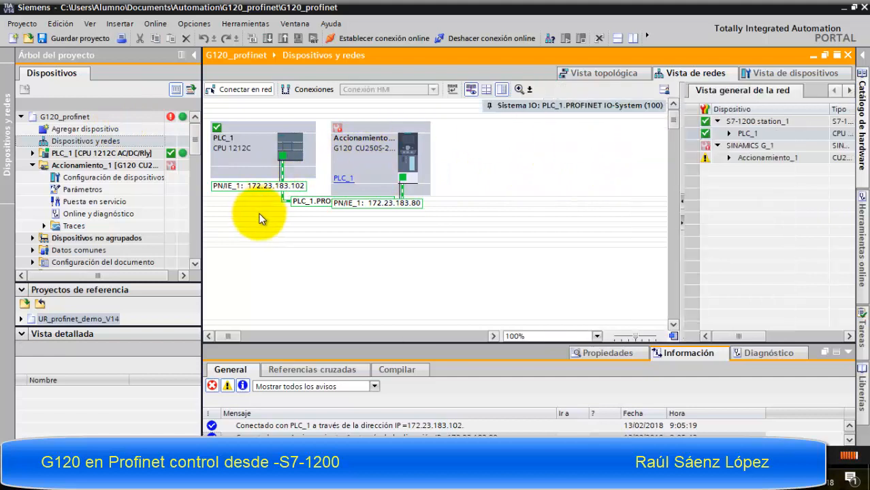
left_click(398, 151)
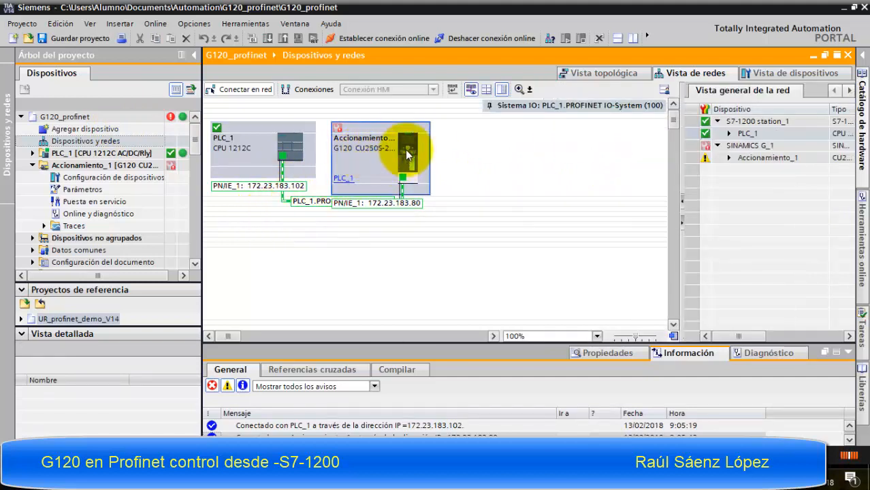
left_click_drag(368, 151, 399, 168)
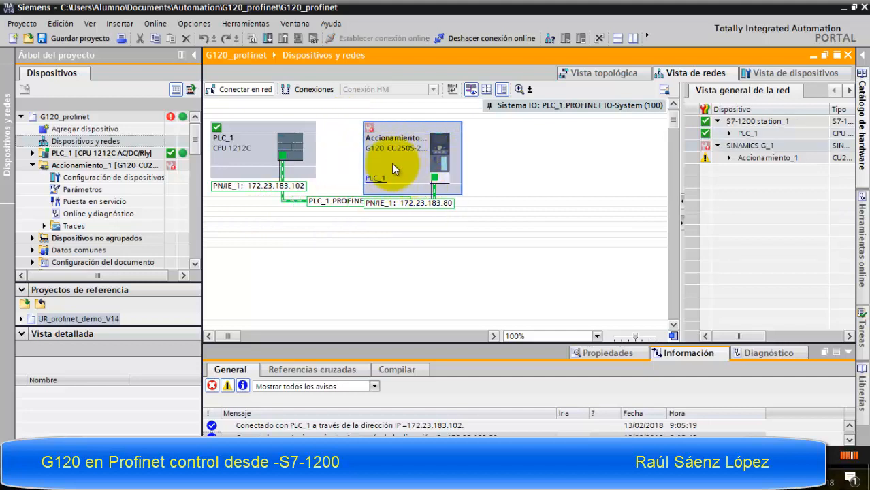
Open the device view of Accionamiento_1 and select its power module.
left_click(432, 151)
right_click(435, 154)
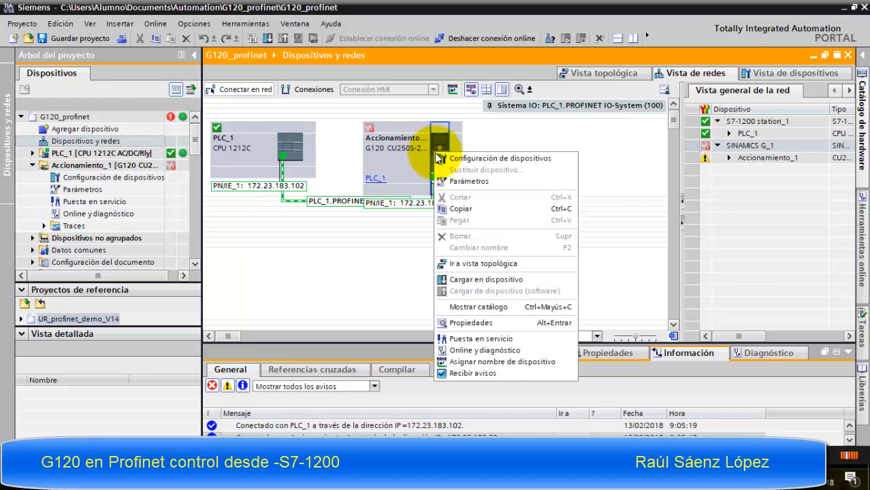
left_click(440, 151)
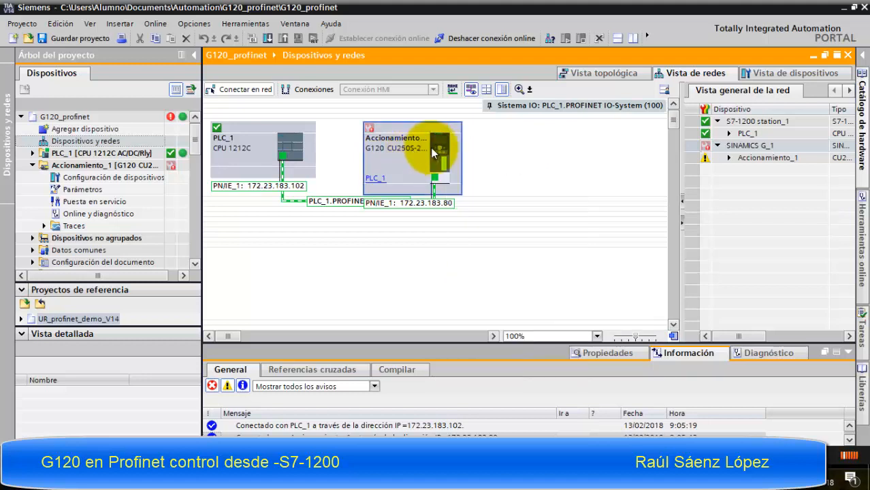
left_click(441, 150)
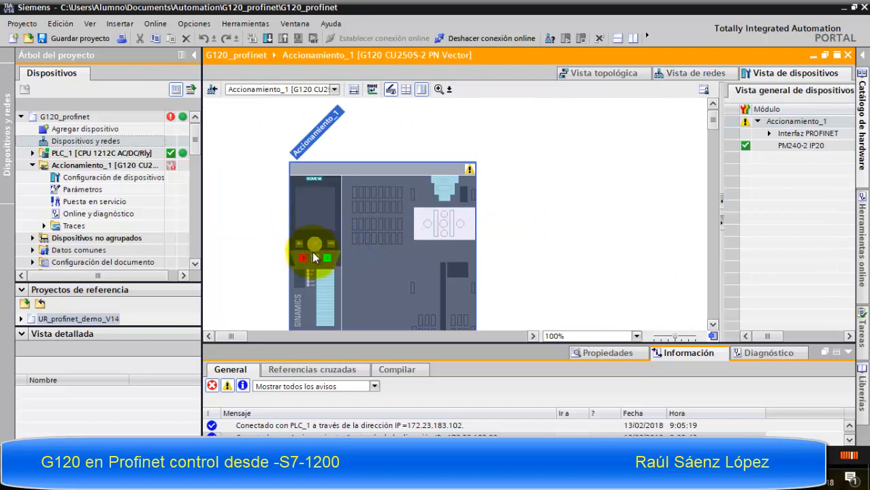
left_click(383, 214)
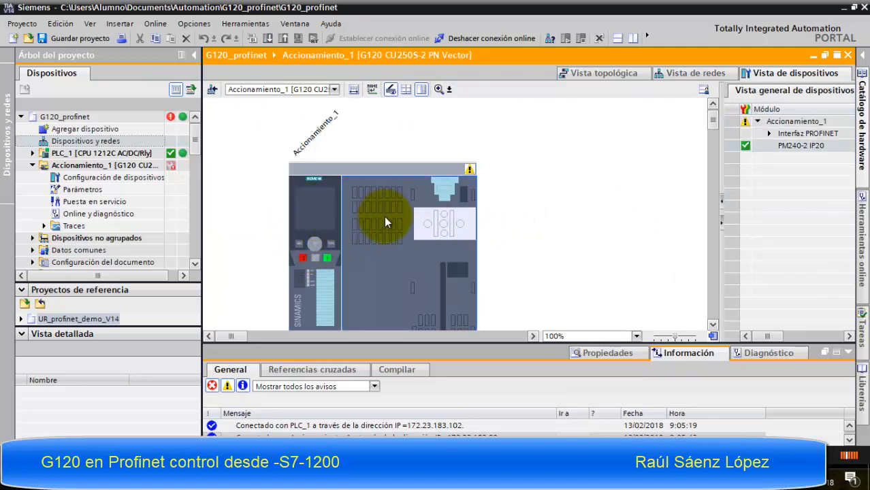
Open the online diagnostics of Accionamiento_1 and examine its active faults and alarms.
double_click(123, 212)
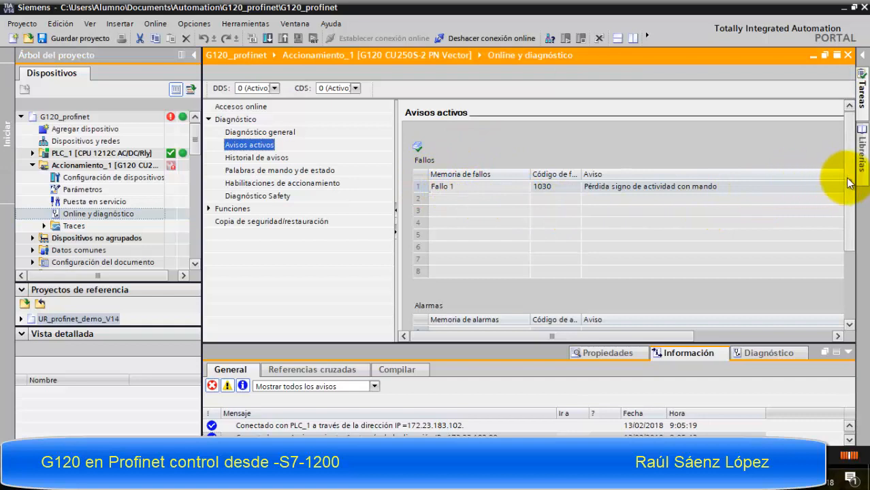
scroll(854, 184, "down", 2)
scroll(850, 205, "up", 1)
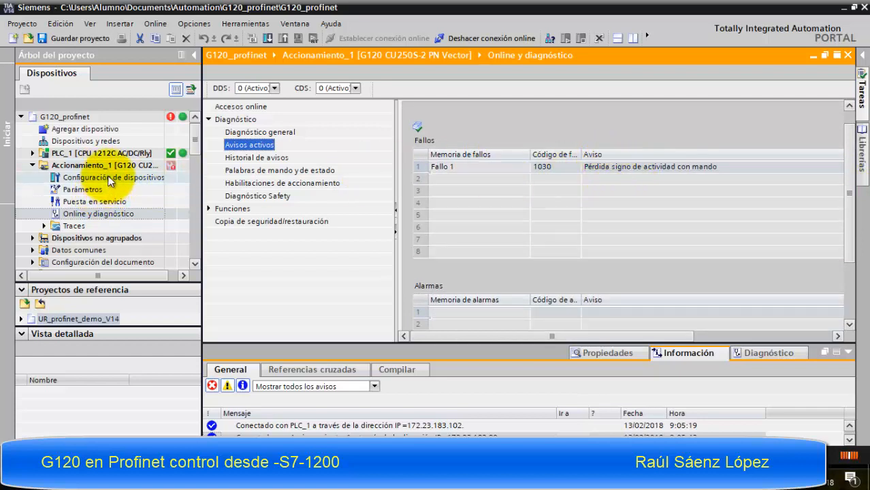
Read the help entry for the active drive fault F01030 and clear the fault from the active messages.
left_click(110, 141)
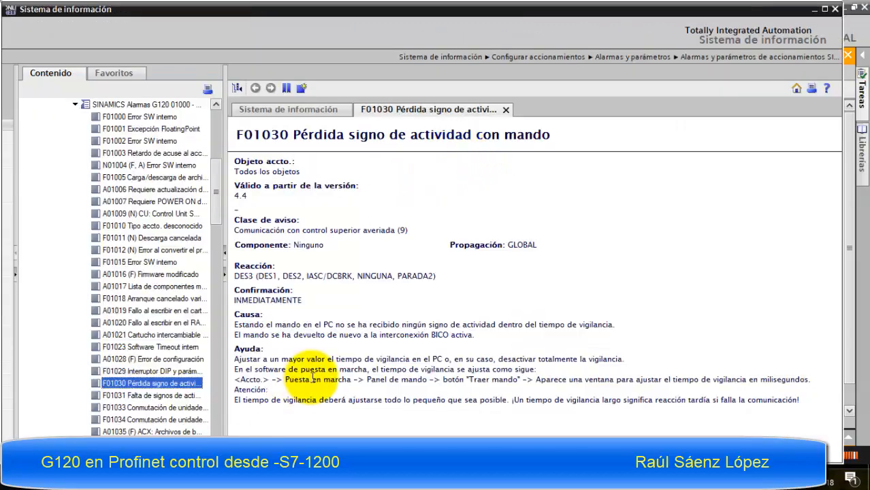
left_click(814, 9)
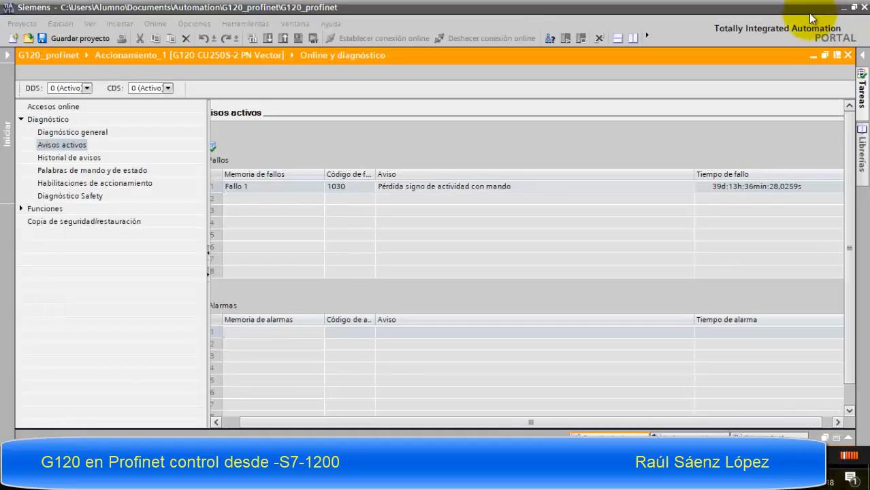
left_click(191, 196)
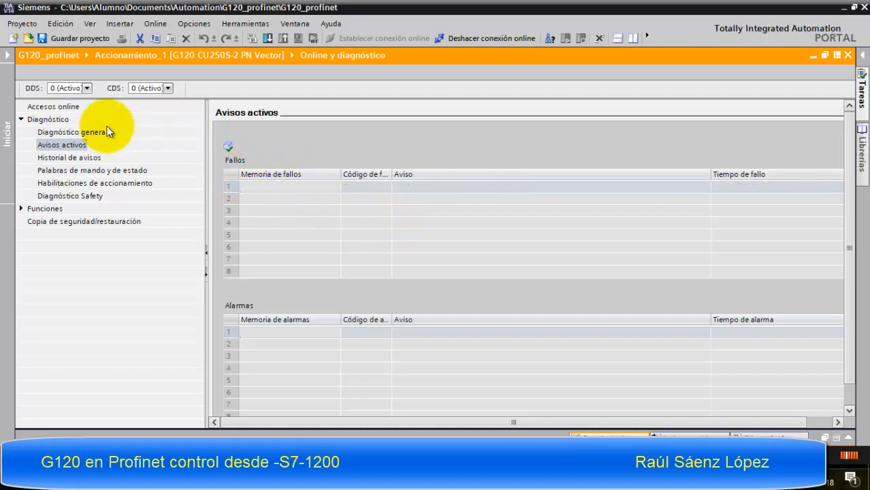
Bring back the project tree and check the online status of both devices in the network view.
left_click(9, 134)
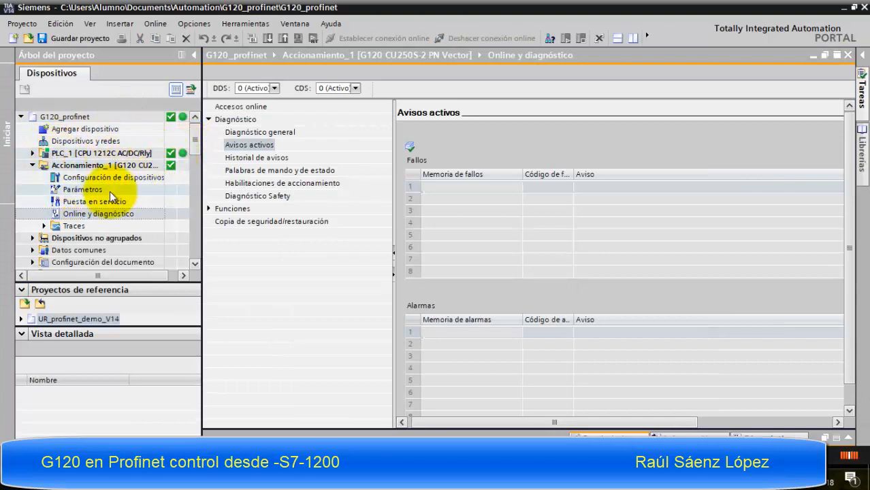
double_click(108, 141)
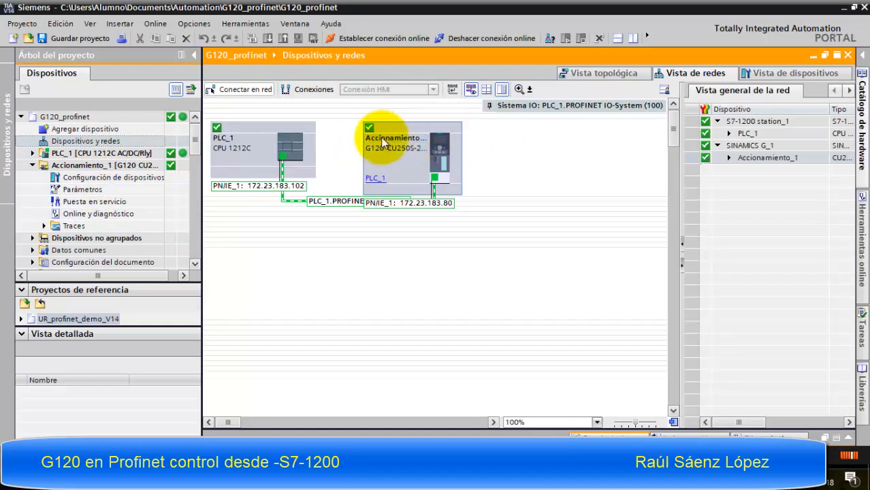
right_click(439, 151)
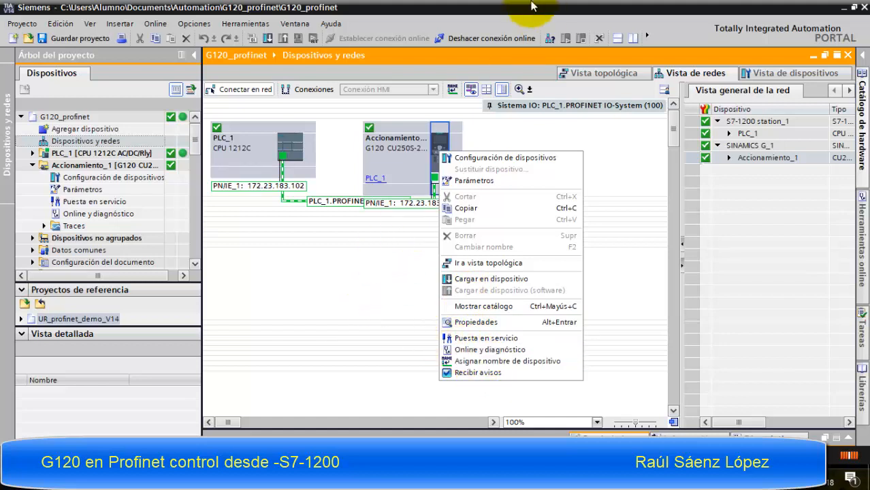
Disconnect Accionamiento_1, saving its RAM parameters to EEPROM, and take PLC_1 offline as well.
left_click(489, 36)
left_click(487, 37)
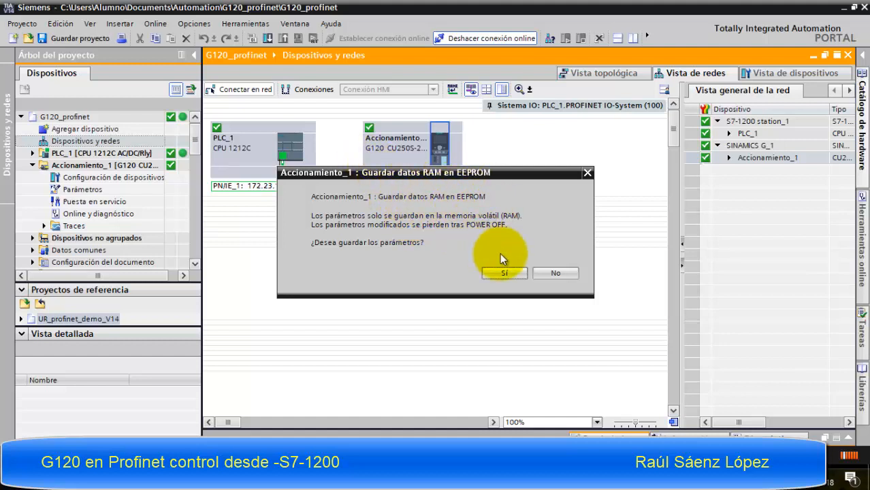
left_click(505, 271)
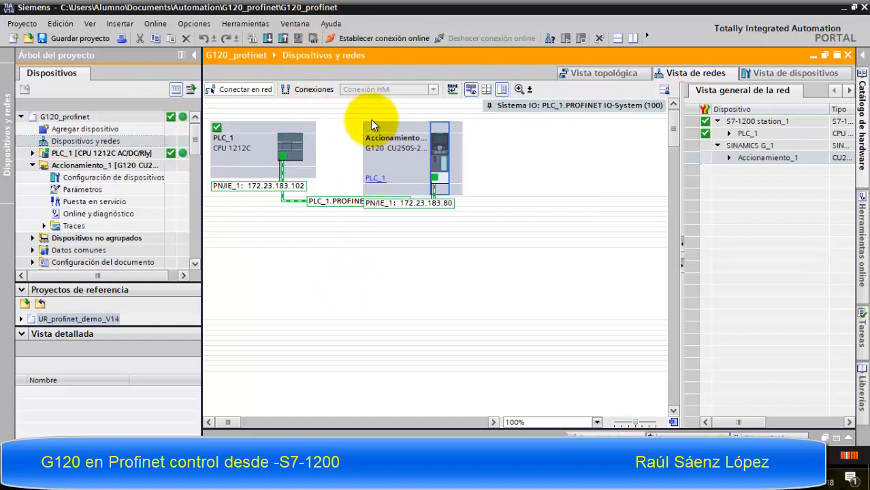
left_click(102, 153)
left_click(349, 38)
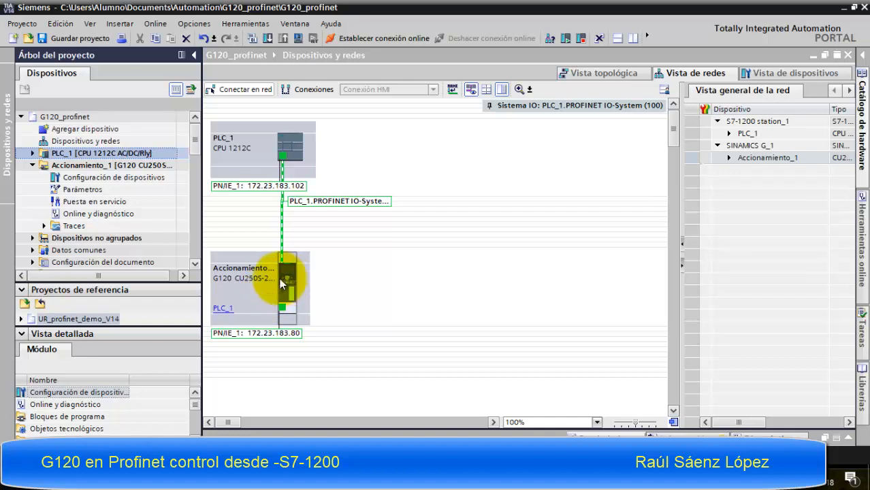
Rename the drive Accionamiento_1 as G120 in its device view.
left_click(249, 275)
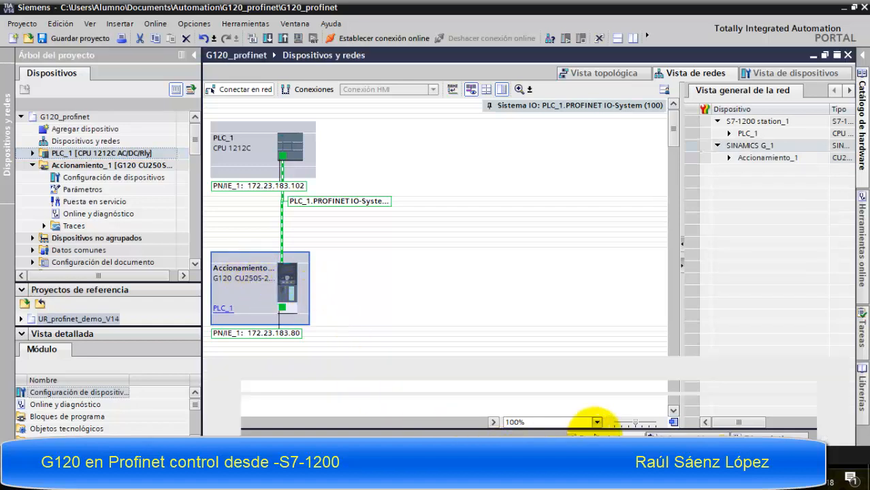
left_click(593, 434)
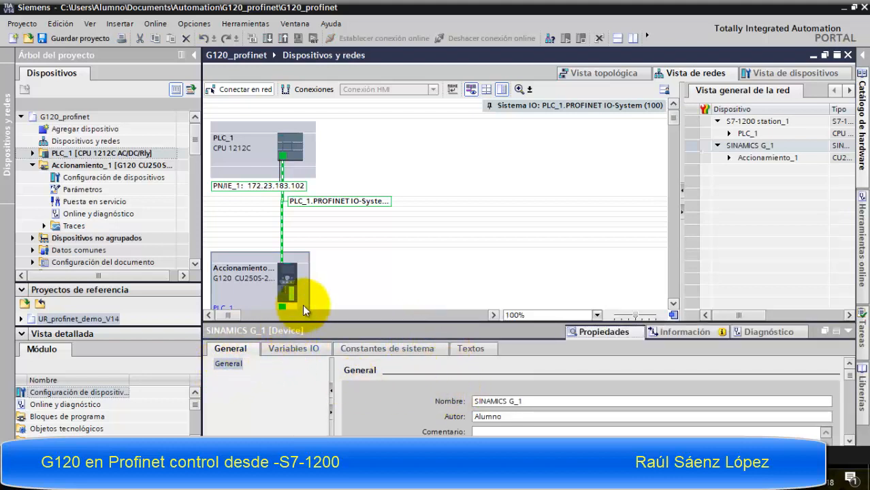
left_click(243, 269)
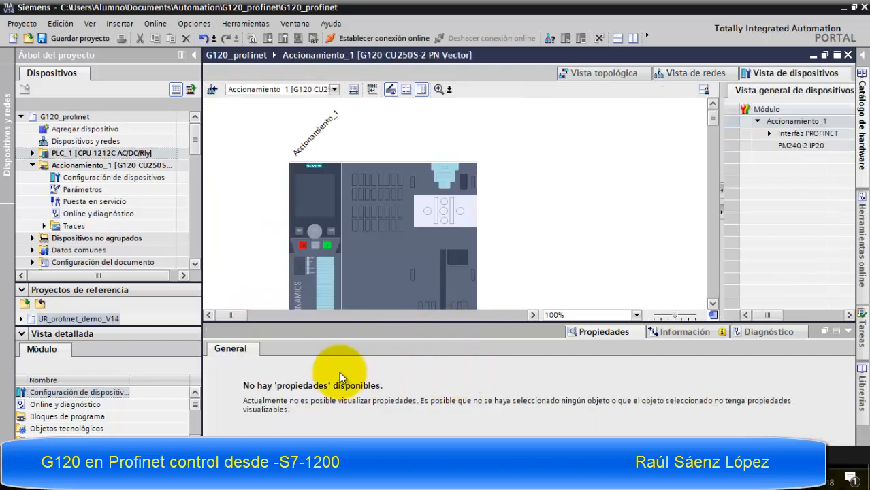
left_click(320, 126)
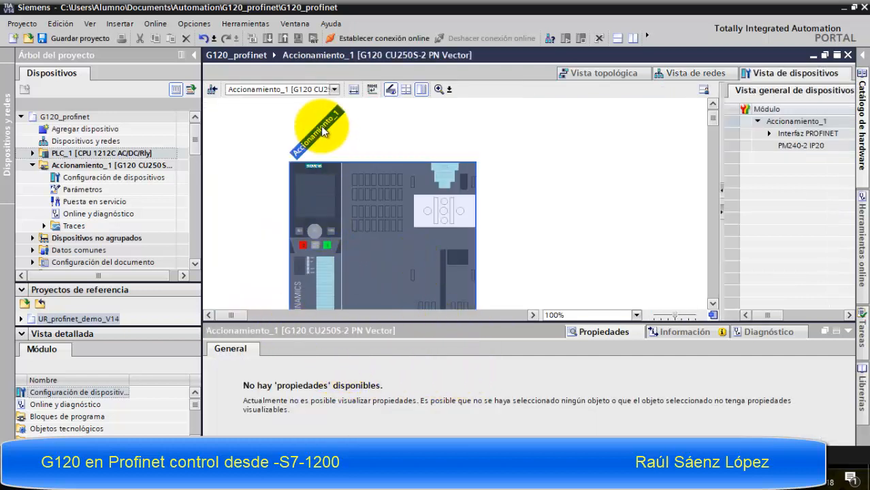
left_click(322, 128)
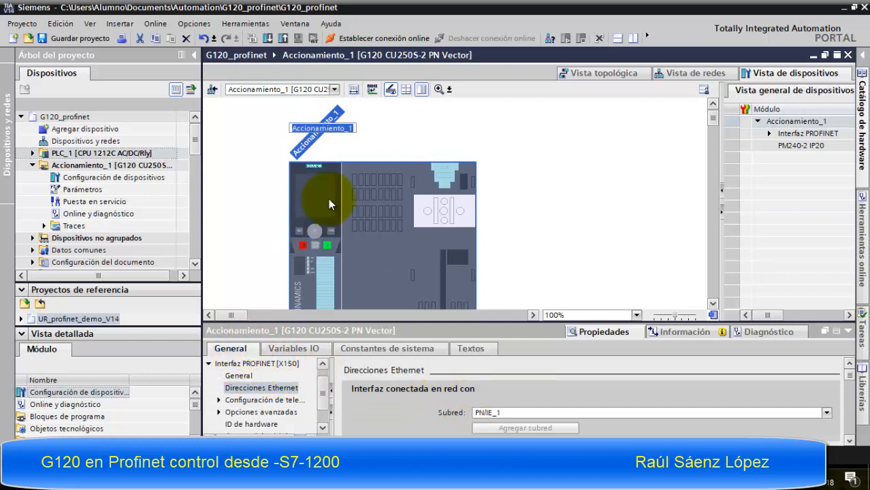
type("G120")
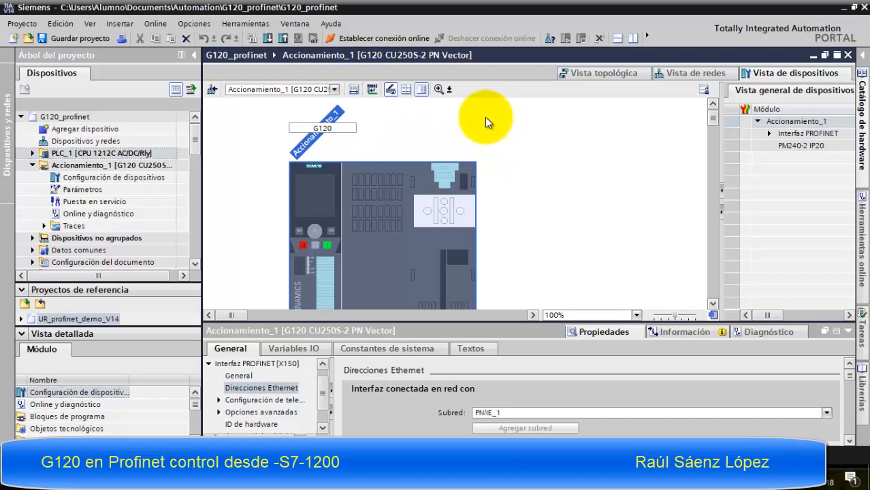
left_click(375, 127)
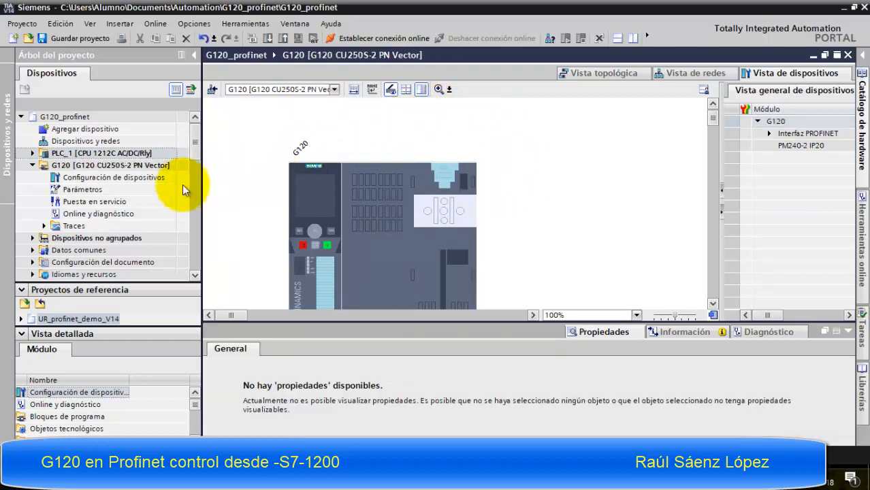
Load the changed hardware configuration into PLC_1 and finish with all modules started.
left_click(117, 152)
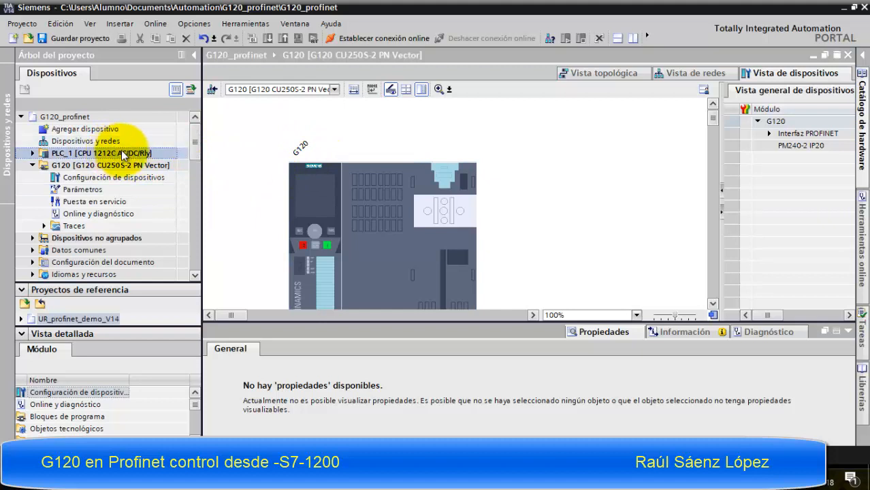
left_click(268, 38)
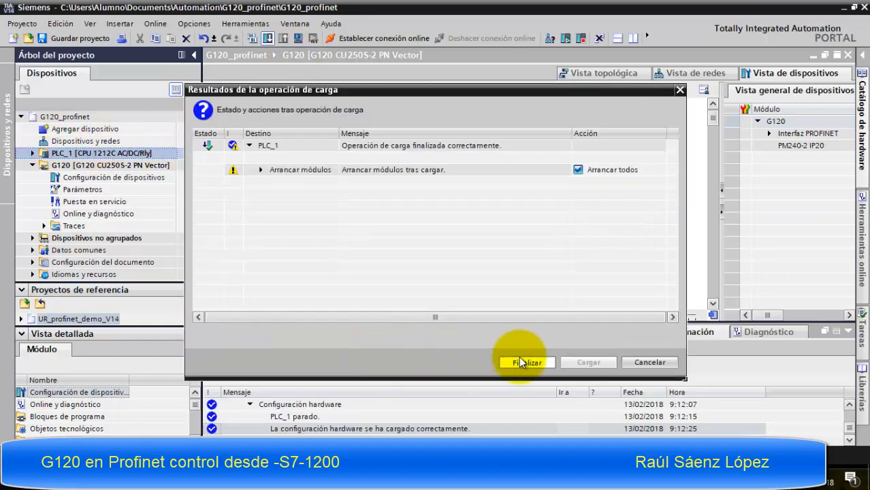
left_click(509, 362)
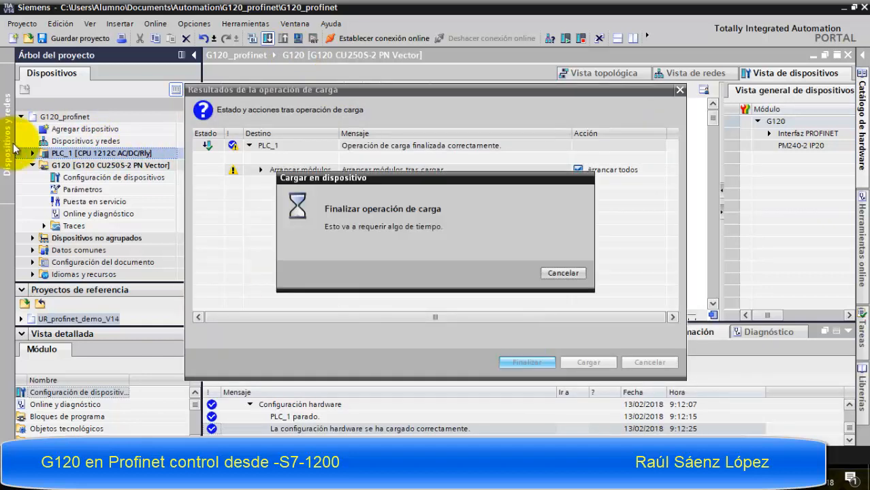